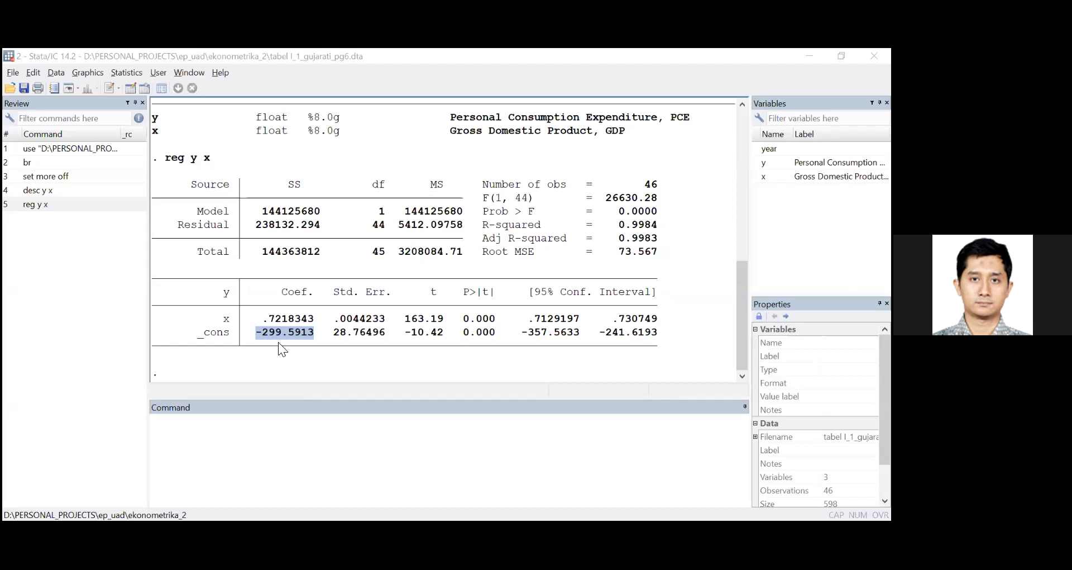
Examine the coefficients of x and the constant in the results of the regression of y on x.
{"action": "left_click_drag", "start_coordinate": [254, 335], "coordinate": [313, 336]}
{"action": "left_click_drag", "start_coordinate": [192, 334], "coordinate": [229, 334]}
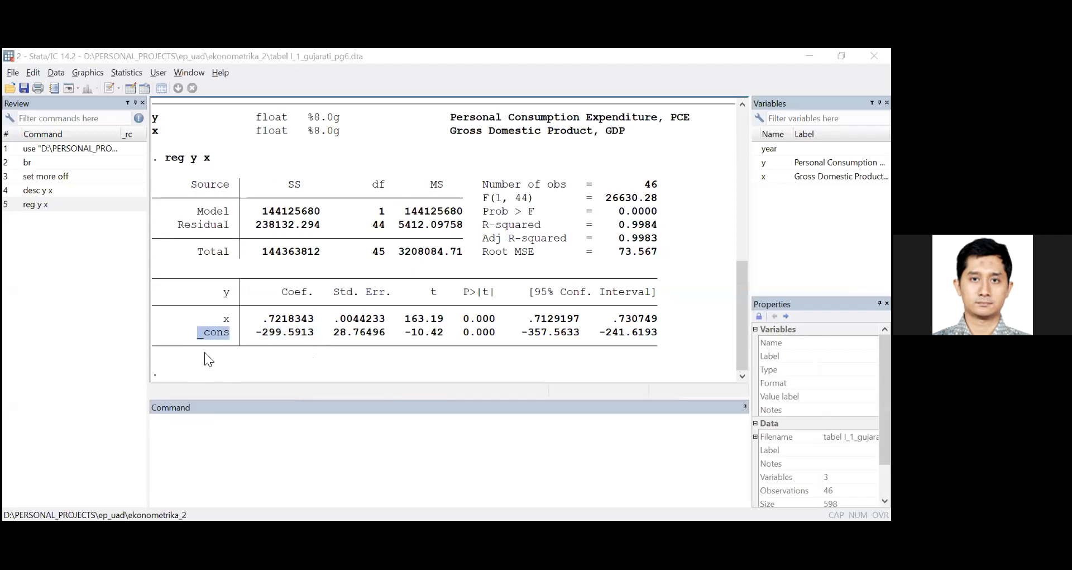
{"action": "left_click", "coordinate": [221, 352]}
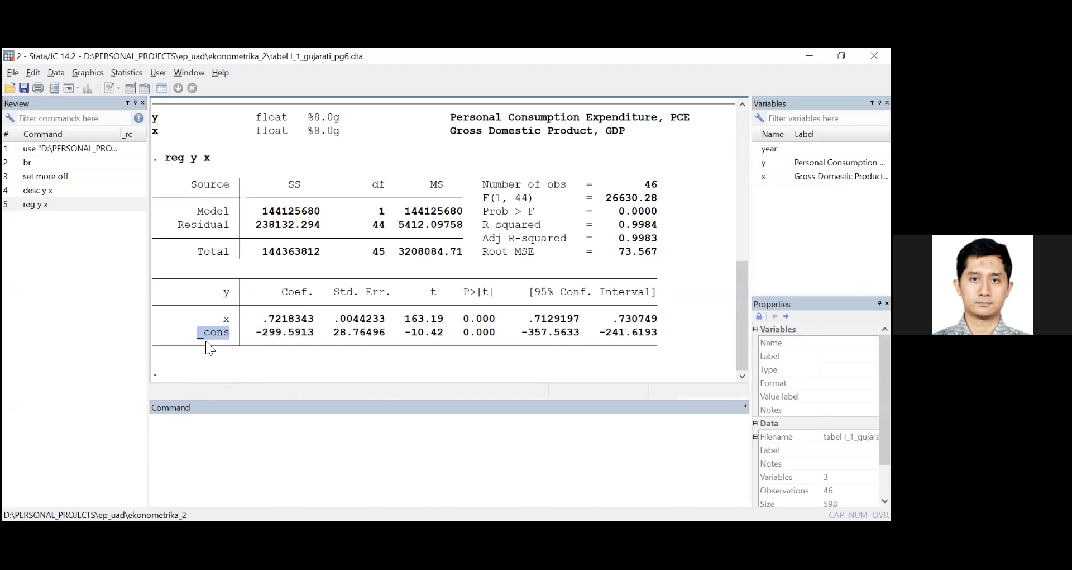
{"action": "left_click_drag", "start_coordinate": [229, 336], "coordinate": [232, 338]}
{"action": "double_click", "coordinate": [231, 319]}
{"action": "left_click", "coordinate": [275, 323]}
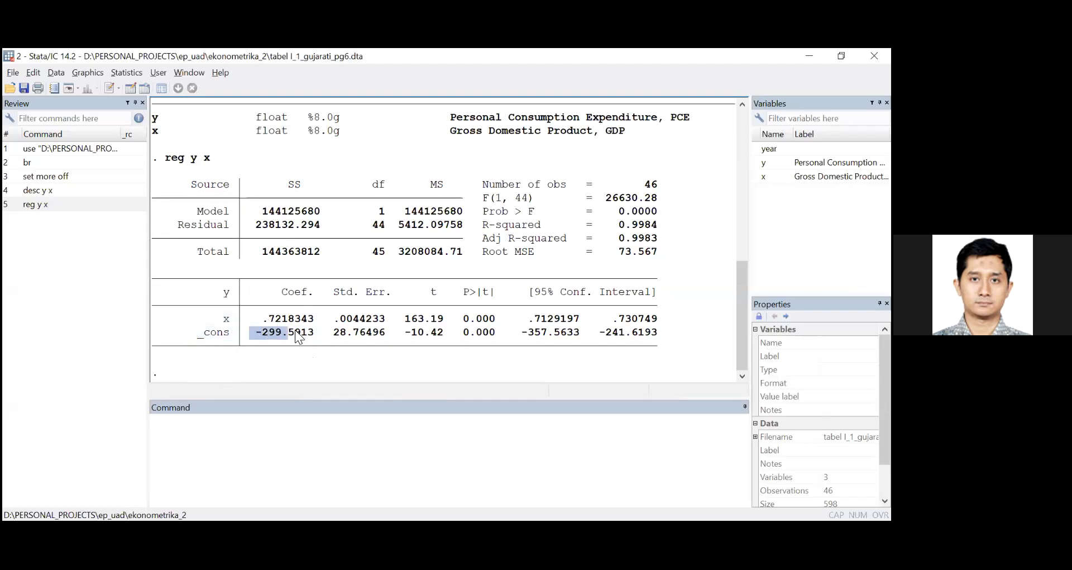
{"action": "left_click_drag", "start_coordinate": [263, 319], "coordinate": [310, 322]}
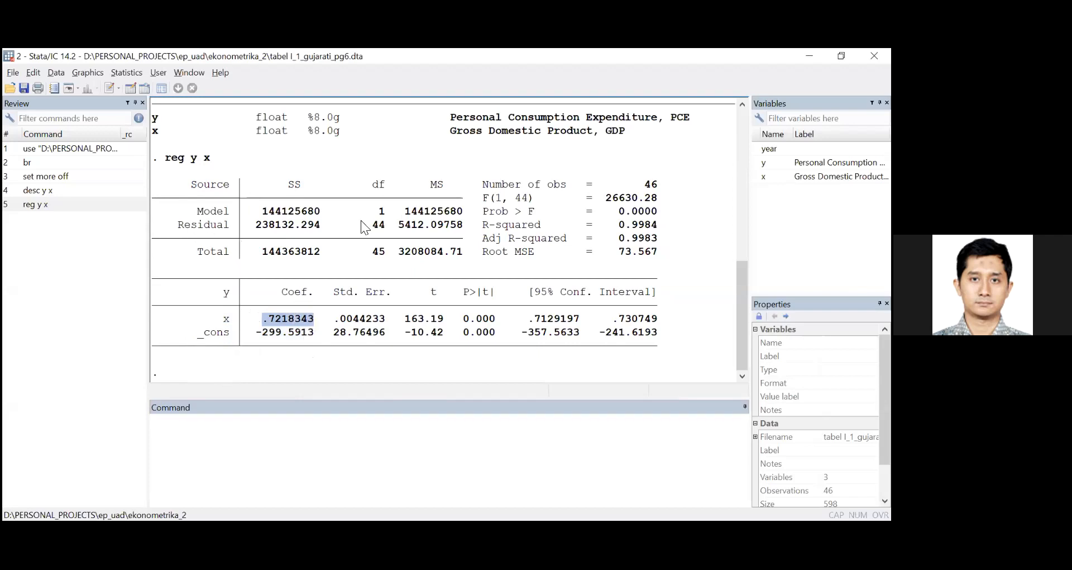
{"action": "left_click_drag", "start_coordinate": [153, 157], "coordinate": [576, 349]}
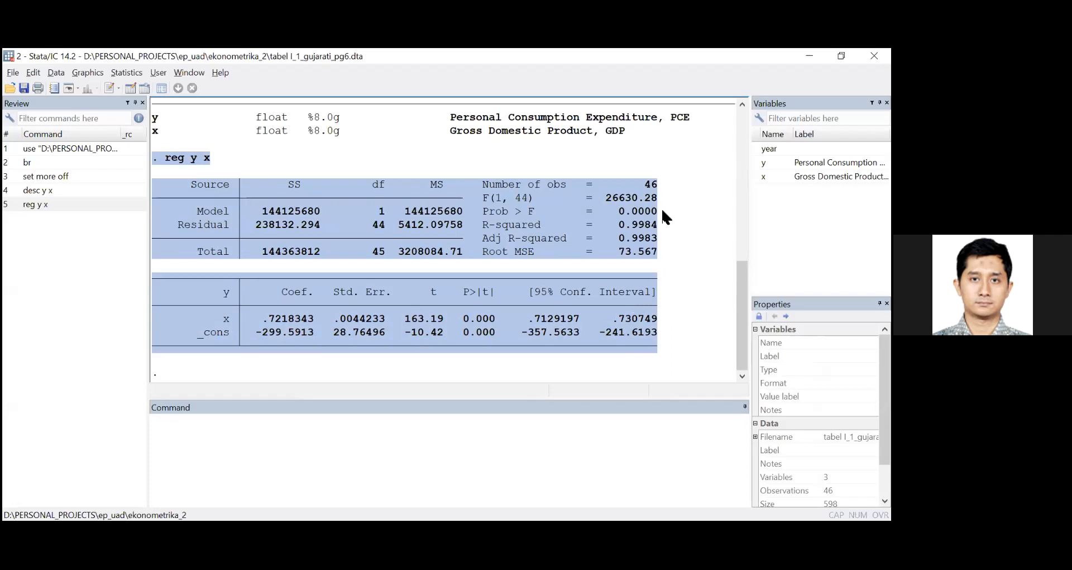
Browse the dataset, compare the y and x columns, and return to the results.
{"action": "left_click", "coordinate": [352, 447]}
{"action": "type", "text": "br"}
{"action": "key", "text": "Return"}
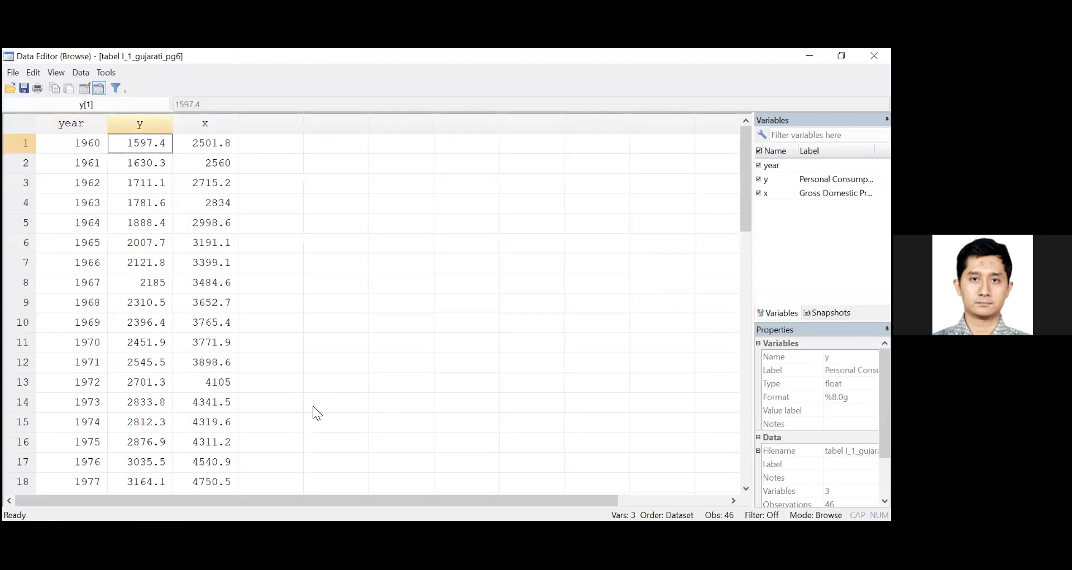
{"action": "key", "text": "Right"}
{"action": "key", "text": "Left"}
{"action": "key", "text": "Right"}
{"action": "key", "text": "Left"}
{"action": "key", "text": "Right"}
{"action": "key", "text": "Left"}
{"action": "key", "text": "Right"}
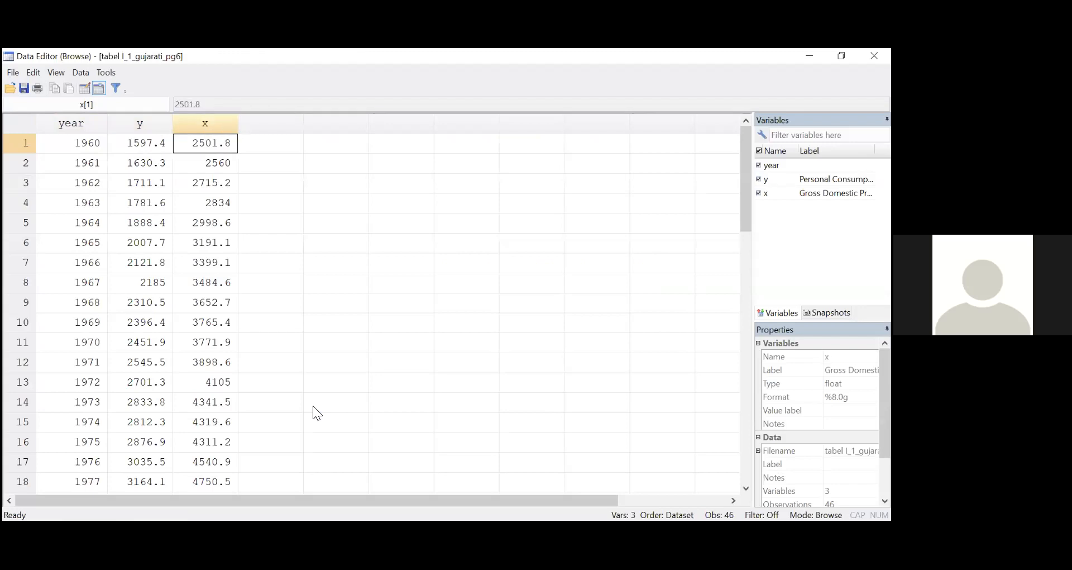
{"action": "key", "text": "Left"}
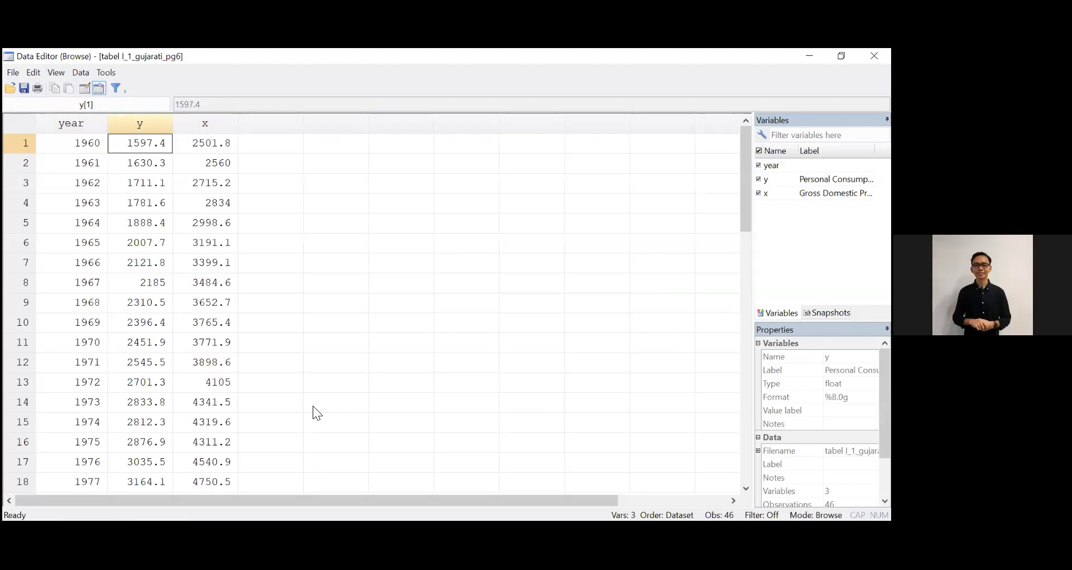
{"action": "key", "text": "alt+Tab"}
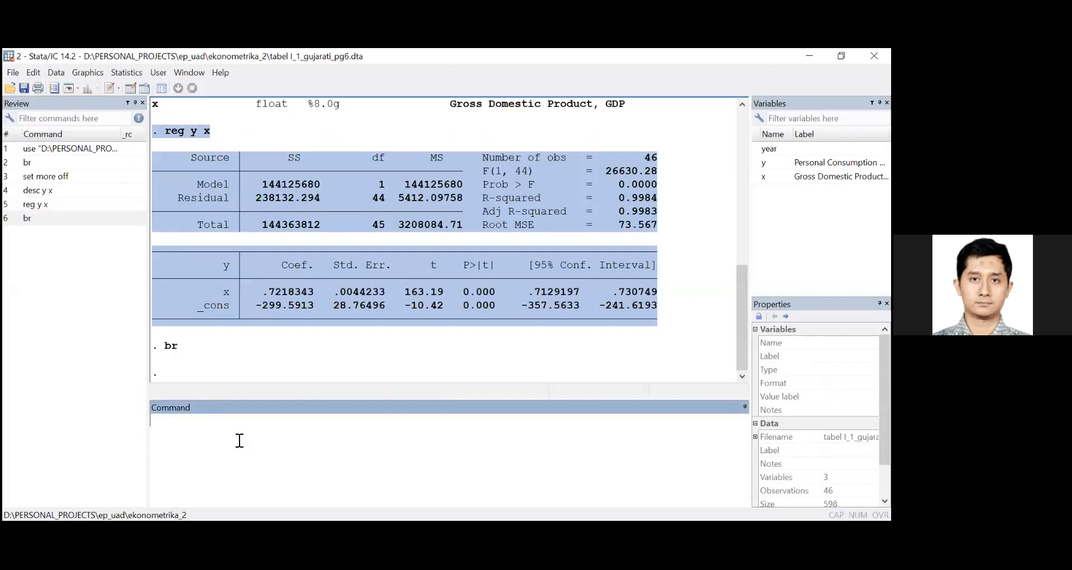
Predict the residuals of the regression of y on x into a variable named resid.
{"action": "left_click", "coordinate": [187, 151]}
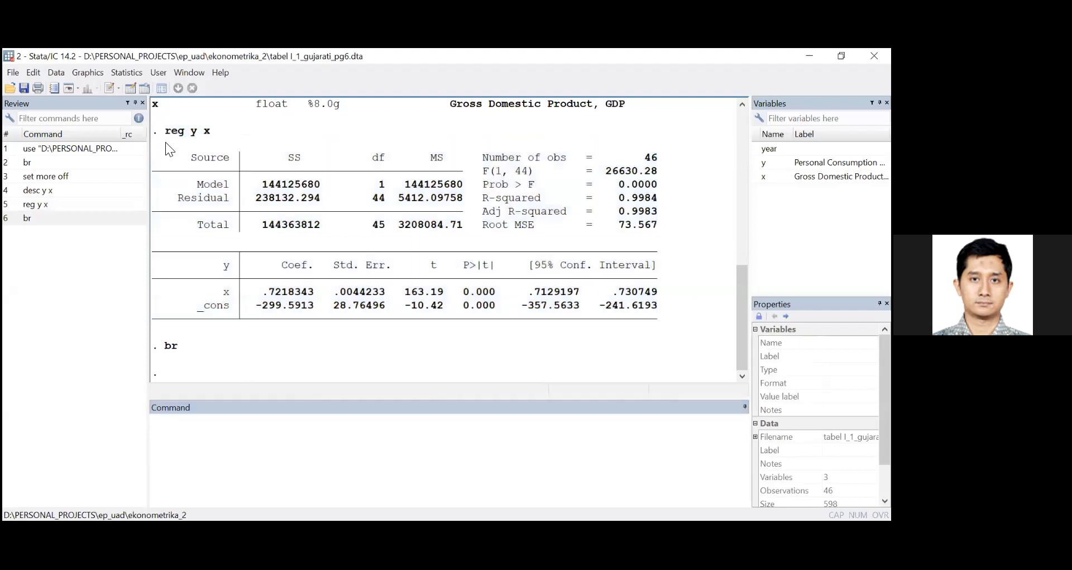
{"action": "left_click", "coordinate": [202, 442]}
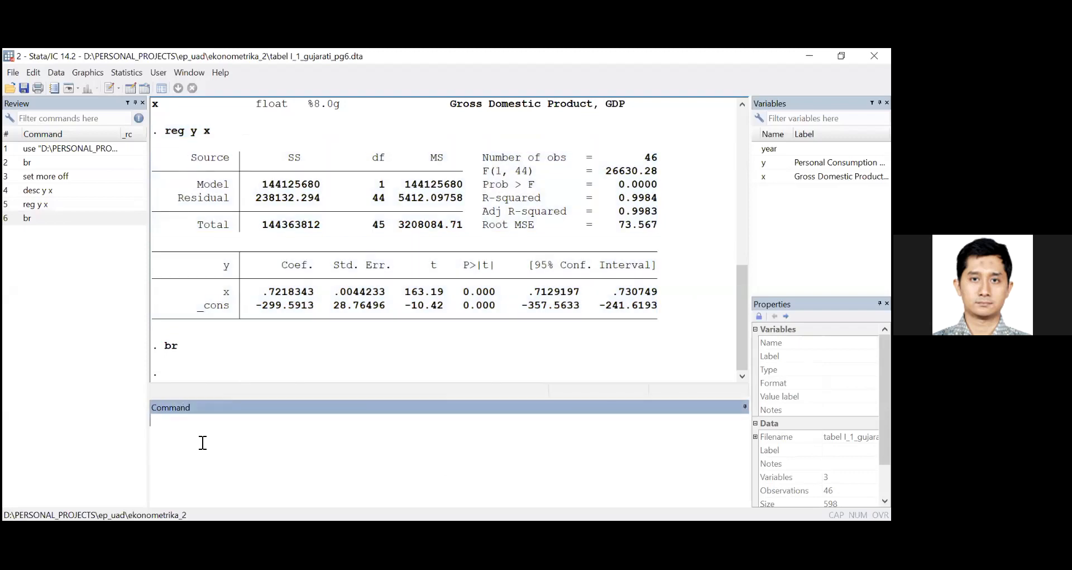
{"action": "type", "text": "predict resid, resid"}
{"action": "key", "text": "BackSpace"}
{"action": "type", "text": "d"}
{"action": "key", "text": "Return"}
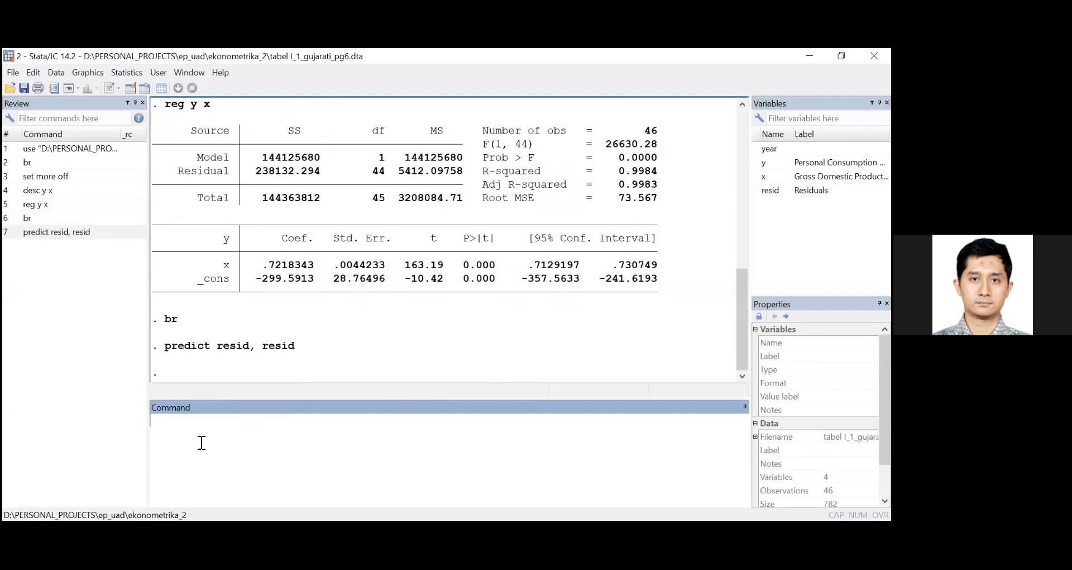
Browse the dataset to view the resid values beside y and x, and close the data view.
{"action": "type", "text": "br"}
{"action": "key", "text": "Return"}
{"action": "key", "text": "Right"}
{"action": "key", "text": "Right"}
{"action": "key", "text": "Right"}
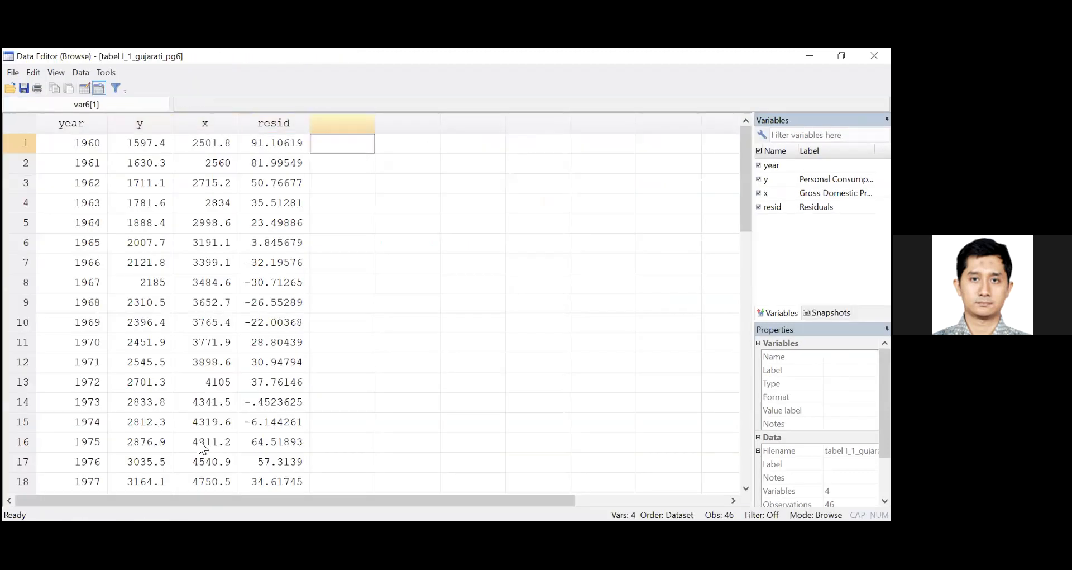
{"action": "key", "text": "Left"}
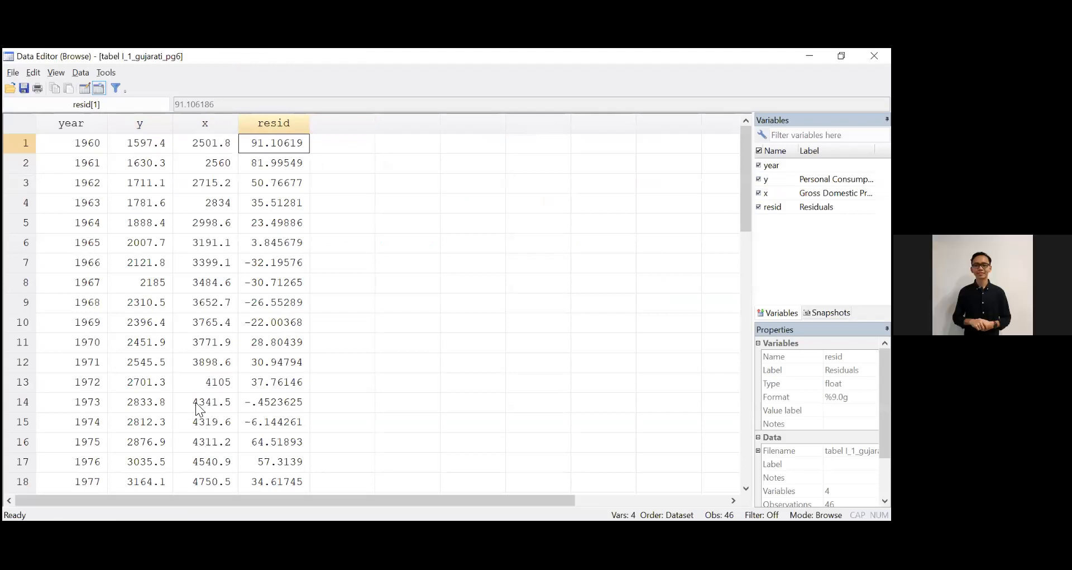
{"action": "key", "text": "alt+F4"}
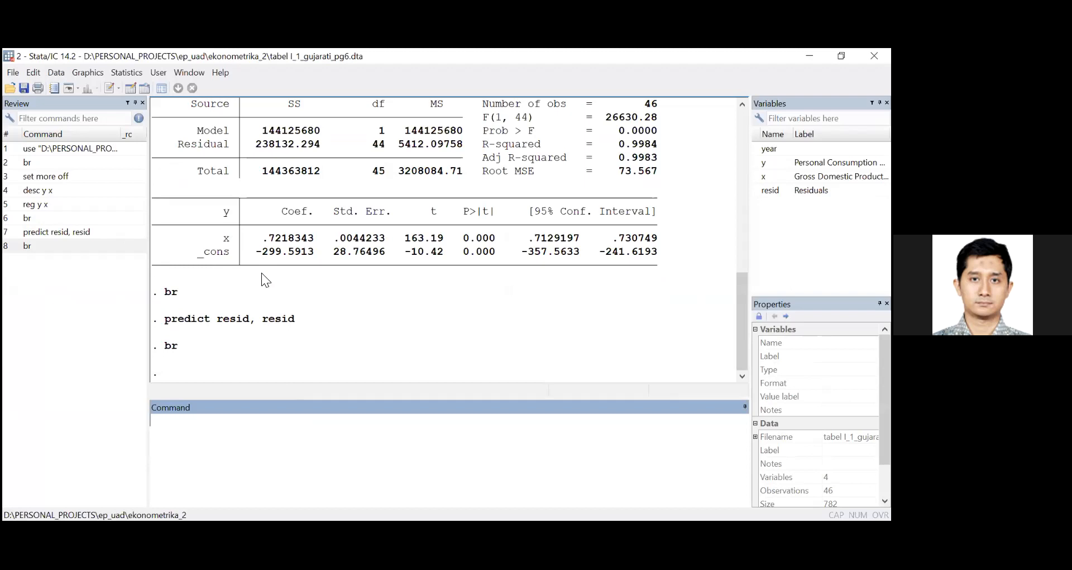
Create a scatter plot in a new twoway graph with Y variable y and X variable x, sorted on x.
{"action": "left_click", "coordinate": [84, 74]}
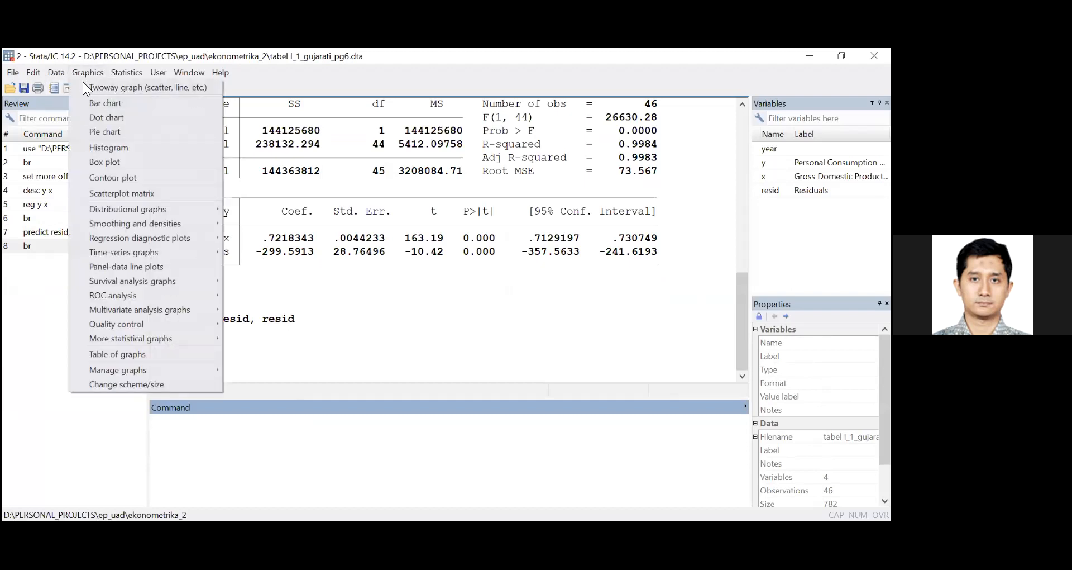
{"action": "left_click", "coordinate": [85, 93]}
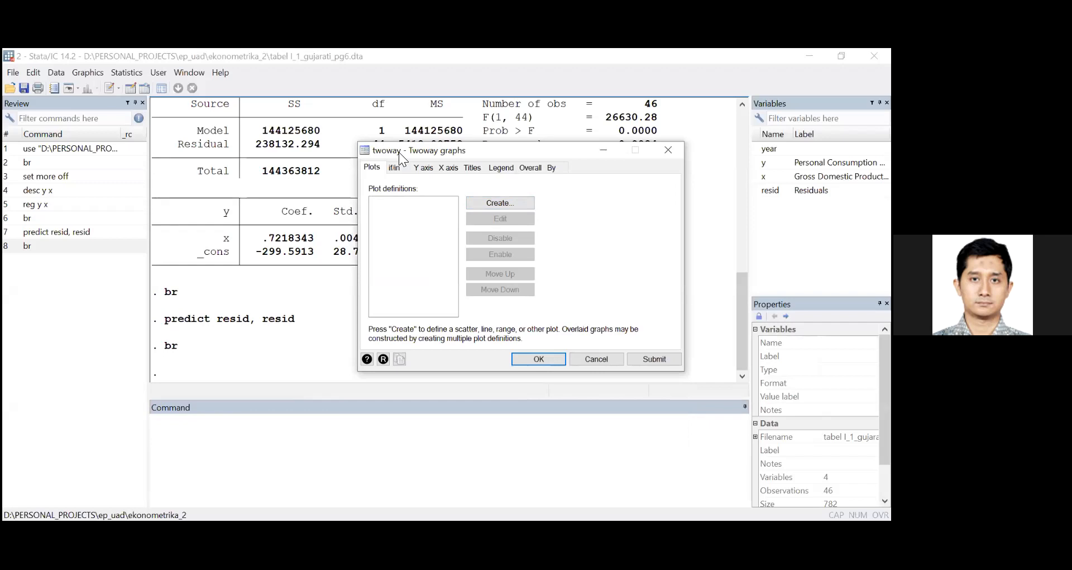
{"action": "left_click", "coordinate": [487, 203]}
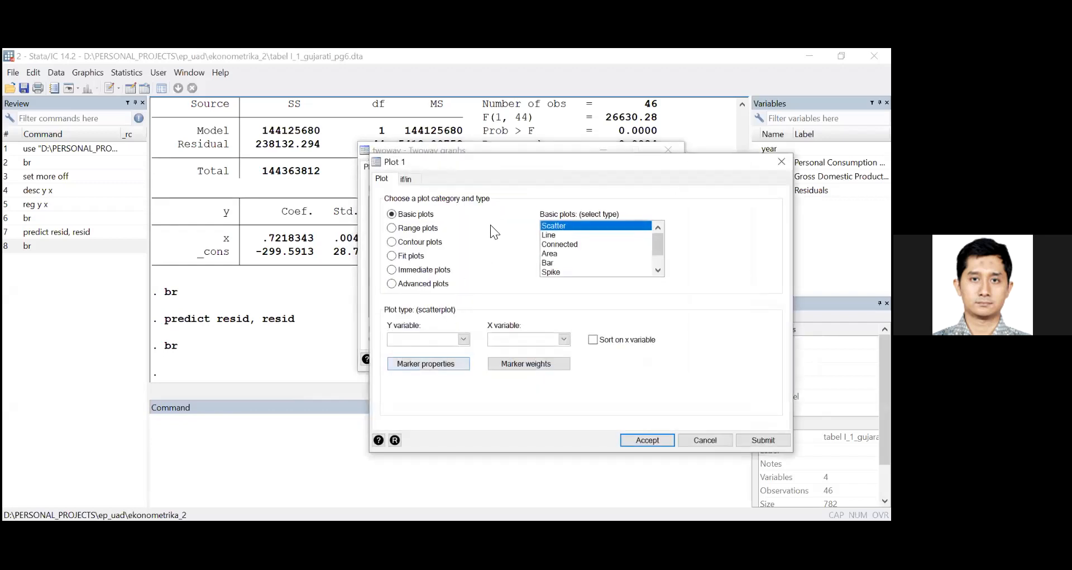
{"action": "left_click_drag", "start_coordinate": [513, 161], "coordinate": [509, 138]}
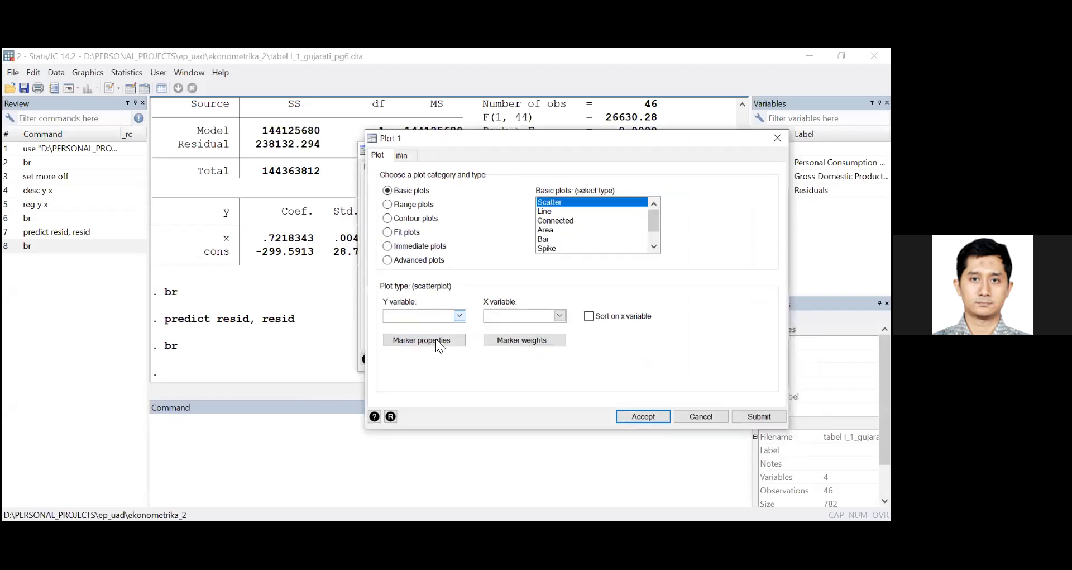
{"action": "type", "text": "y"}
{"action": "key", "text": "Tab"}
{"action": "type", "text": "x"}
{"action": "left_click", "coordinate": [595, 315]}
Set the scatter markers to the Circle symbol with size v. Small and accept the plot definition.
{"action": "left_click", "coordinate": [445, 339]}
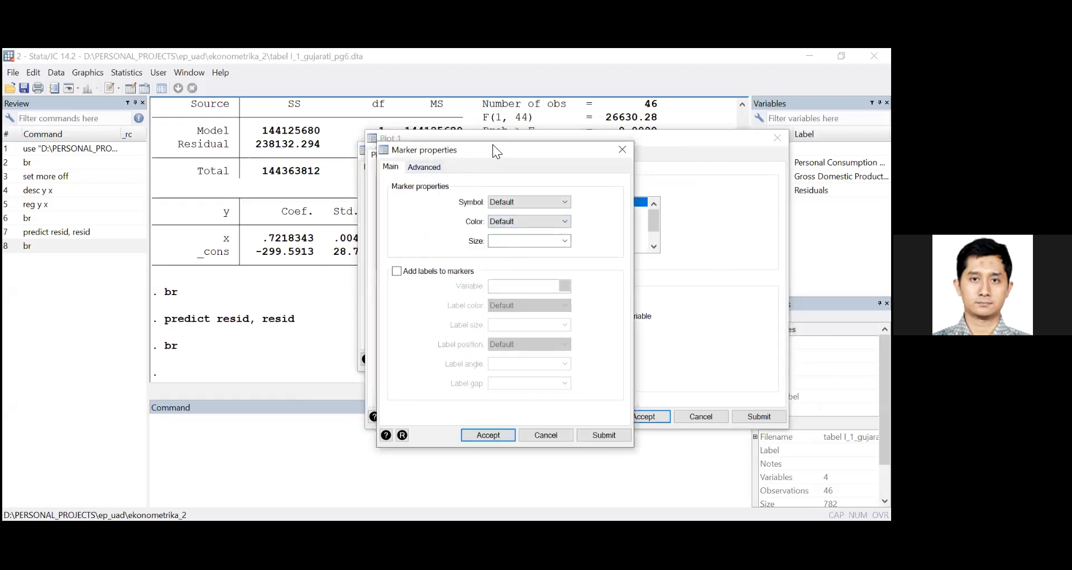
{"action": "left_click_drag", "start_coordinate": [491, 146], "coordinate": [494, 122]}
{"action": "left_click", "coordinate": [548, 180]}
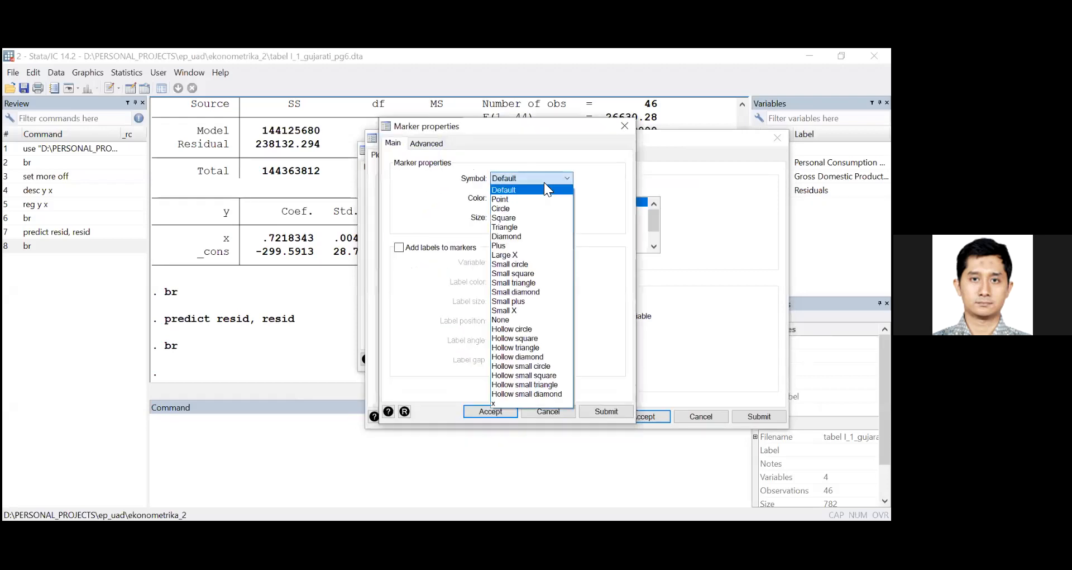
{"action": "left_click", "coordinate": [518, 207]}
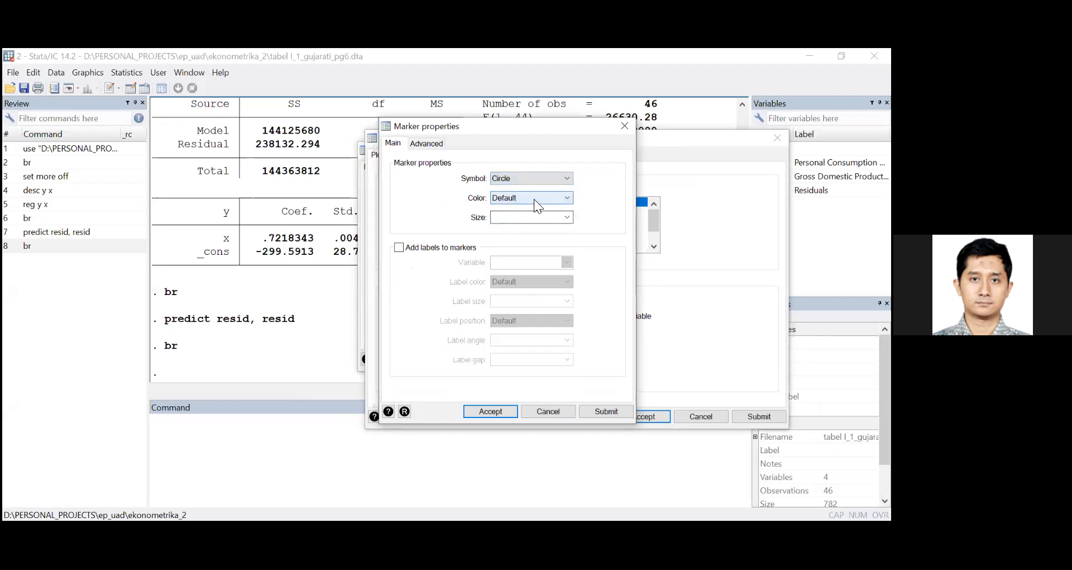
{"action": "left_click", "coordinate": [534, 199]}
{"action": "left_click", "coordinate": [534, 198]}
{"action": "left_click", "coordinate": [558, 217]}
{"action": "left_click", "coordinate": [567, 218]}
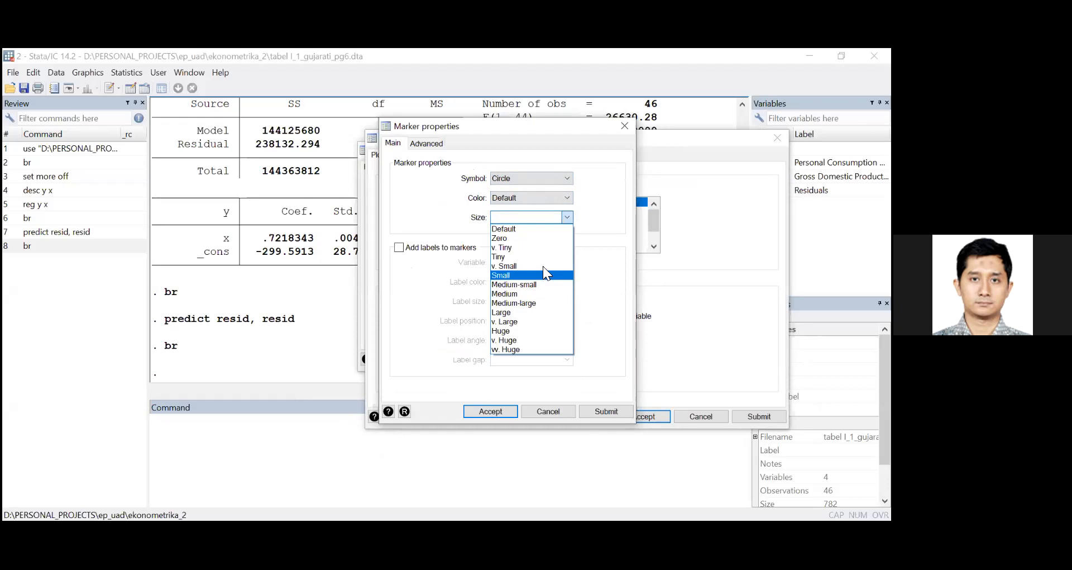
{"action": "left_click", "coordinate": [543, 266]}
{"action": "left_click", "coordinate": [504, 411]}
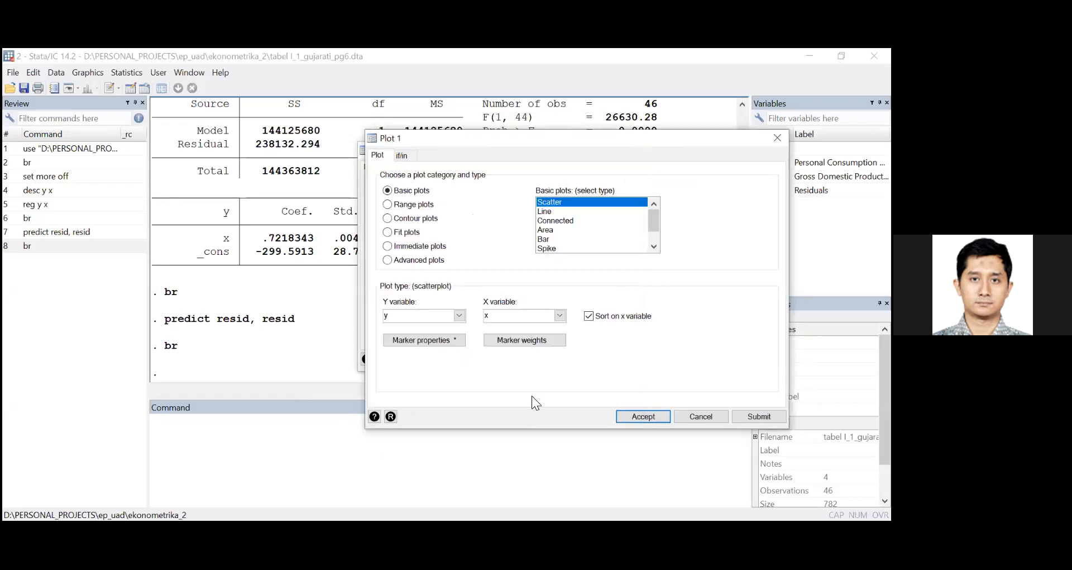
{"action": "left_click", "coordinate": [632, 417]}
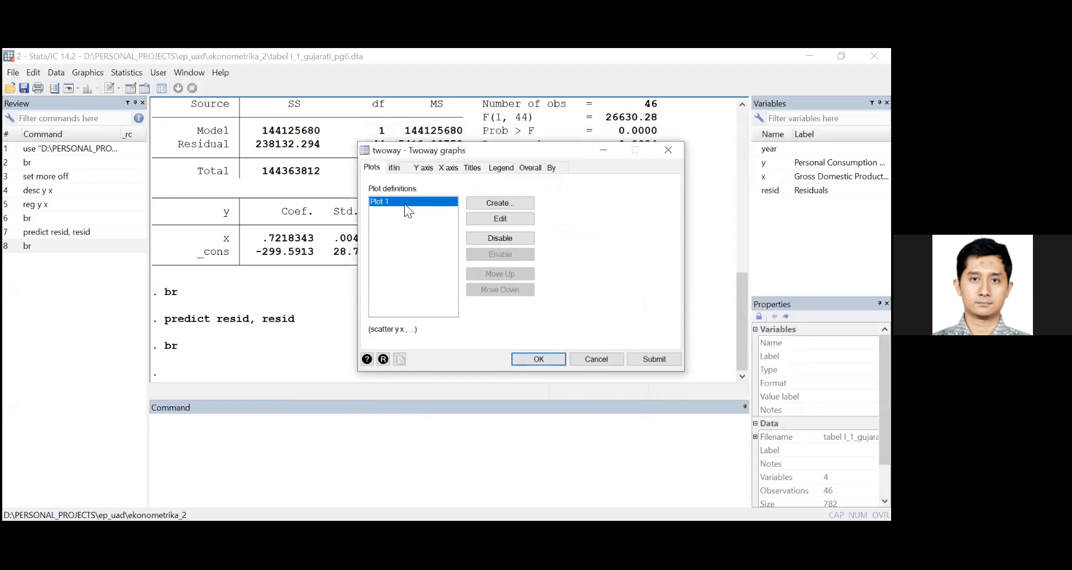
Add a second plot to the twoway graph, a linear prediction fit of y on x.
{"action": "left_click", "coordinate": [493, 203]}
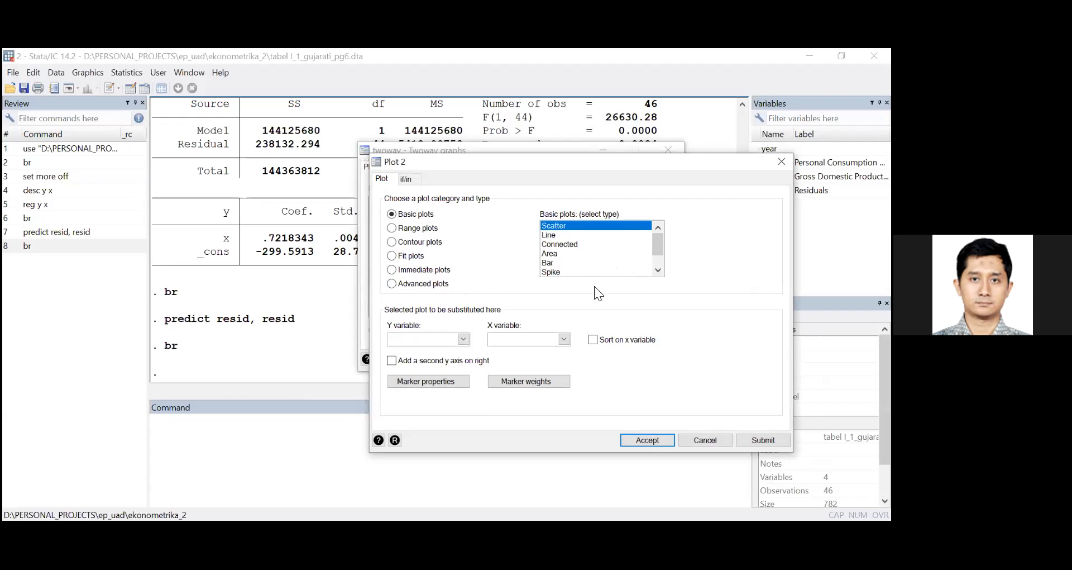
{"action": "left_click", "coordinate": [393, 257]}
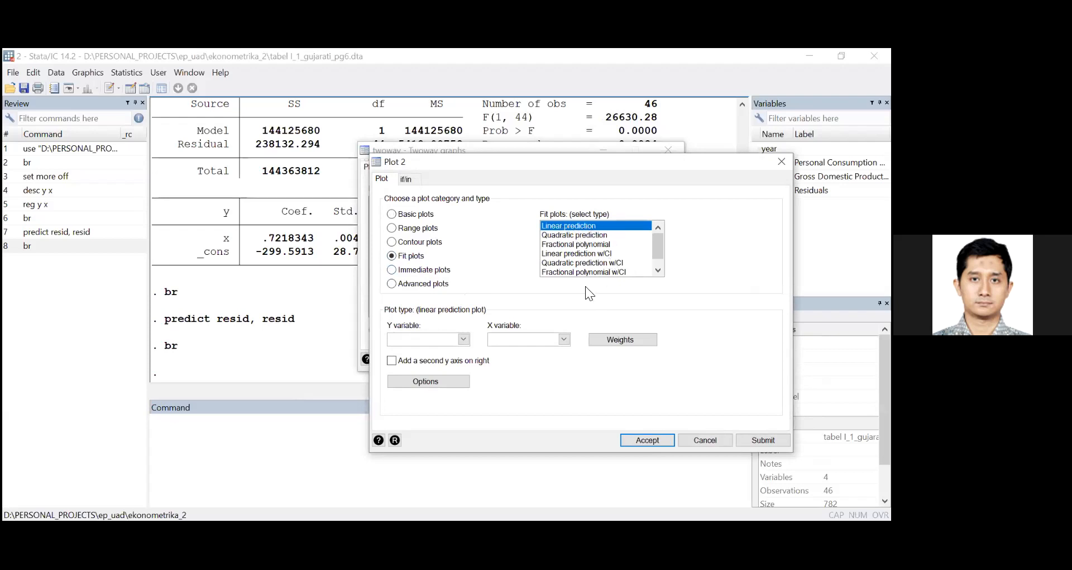
{"action": "left_click", "coordinate": [466, 338]}
{"action": "left_click", "coordinate": [565, 340]}
{"action": "left_click", "coordinate": [528, 368]}
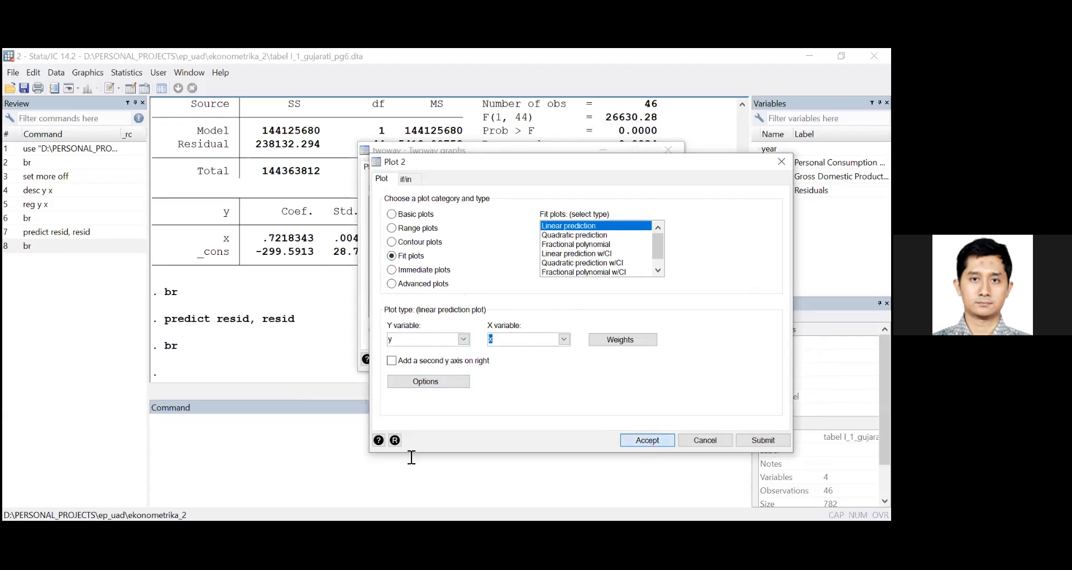
{"action": "key", "text": "Return"}
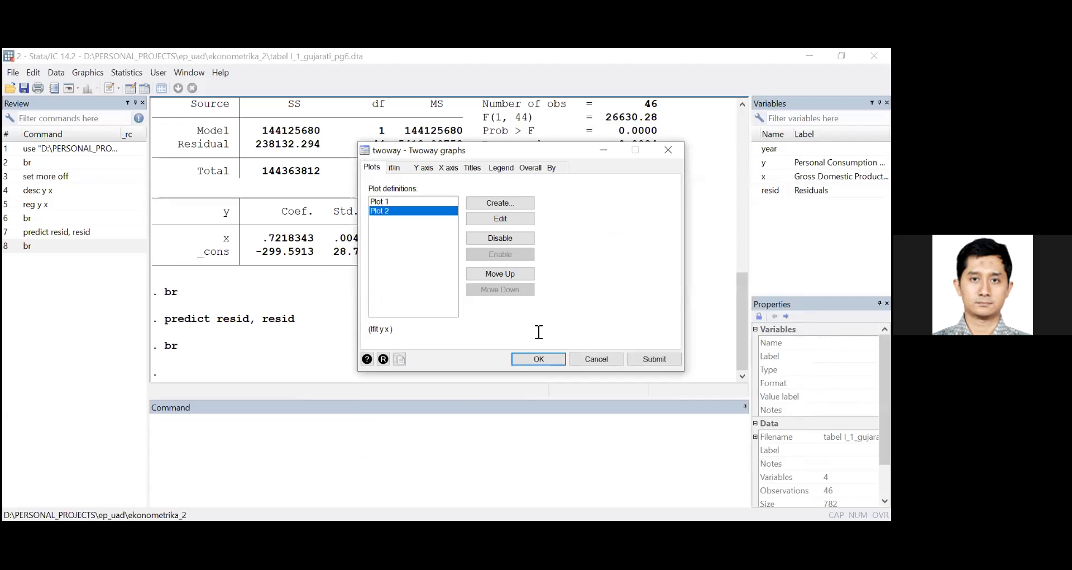
Title the graph's Y axis "PCE (Y)".
{"action": "left_click", "coordinate": [437, 169]}
{"action": "left_click", "coordinate": [447, 203]}
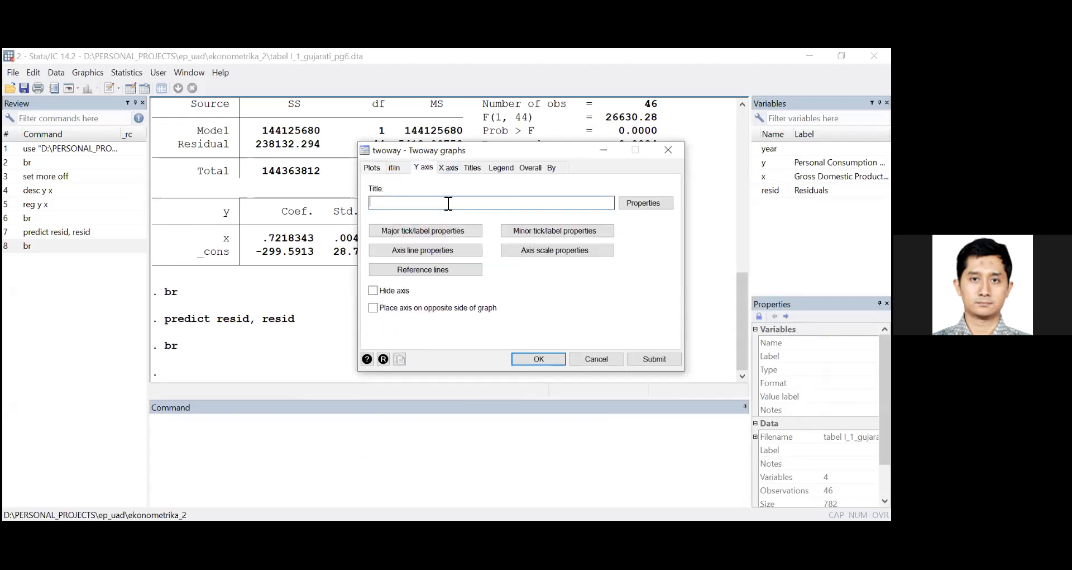
{"action": "type", "text": "PCE (Y"}
{"action": "left_click", "coordinate": [435, 204]}
{"action": "type", "text": ")"}
Title the graph's X axis "GDP (X, income)".
{"action": "left_click", "coordinate": [447, 167]}
{"action": "left_click", "coordinate": [448, 202]}
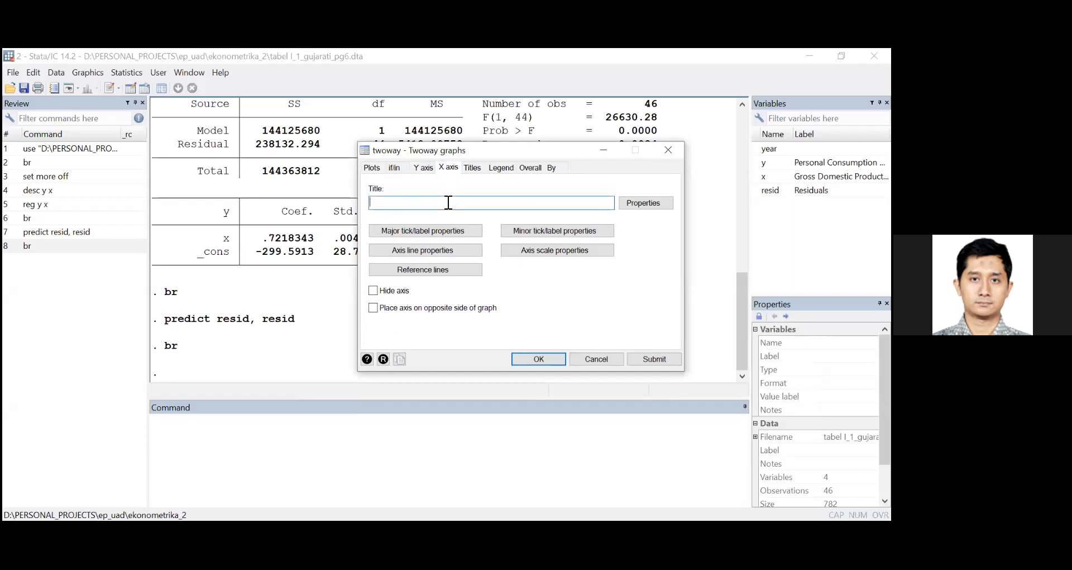
{"action": "type", "text": "PD"}
{"action": "key", "text": "BackSpace"}
{"action": "key", "text": "BackSpace"}
{"action": "type", "text": "GDP (X, income)"}
Set the overall graph title to "PCE vs GDP" and generate the twoway graph.
{"action": "left_click", "coordinate": [469, 170]}
{"action": "left_click", "coordinate": [467, 201]}
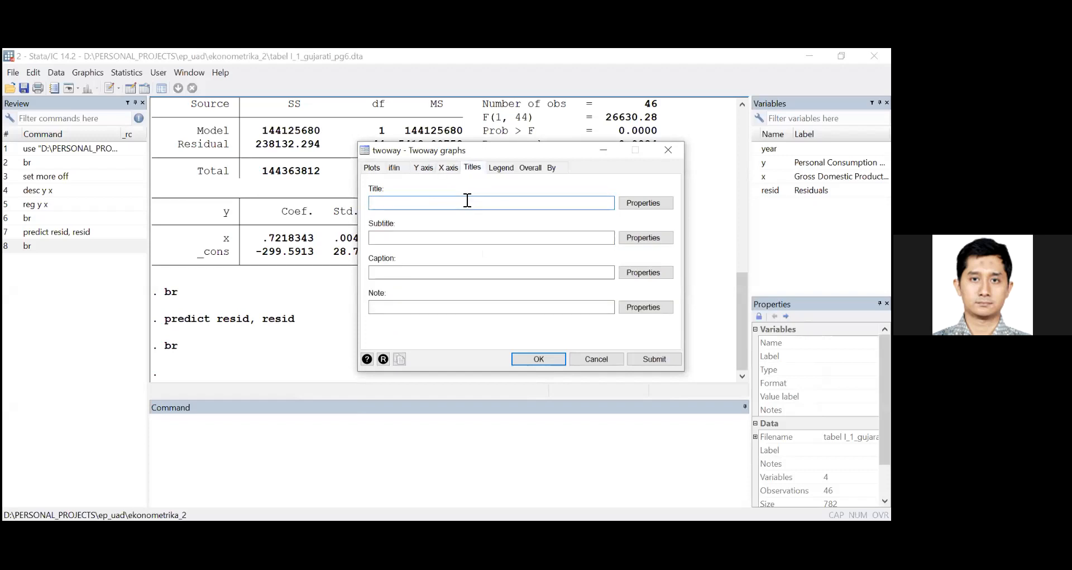
{"action": "type", "text": "PCE vs"}
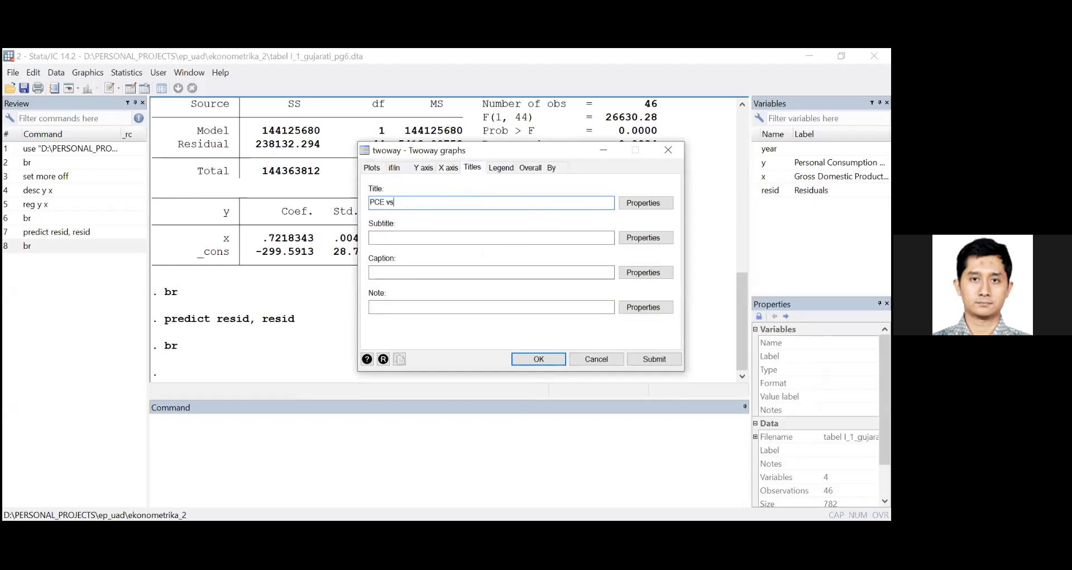
{"action": "type", "text": " D"}
{"action": "key", "text": "BackSpace"}
{"action": "type", "text": "GDP"}
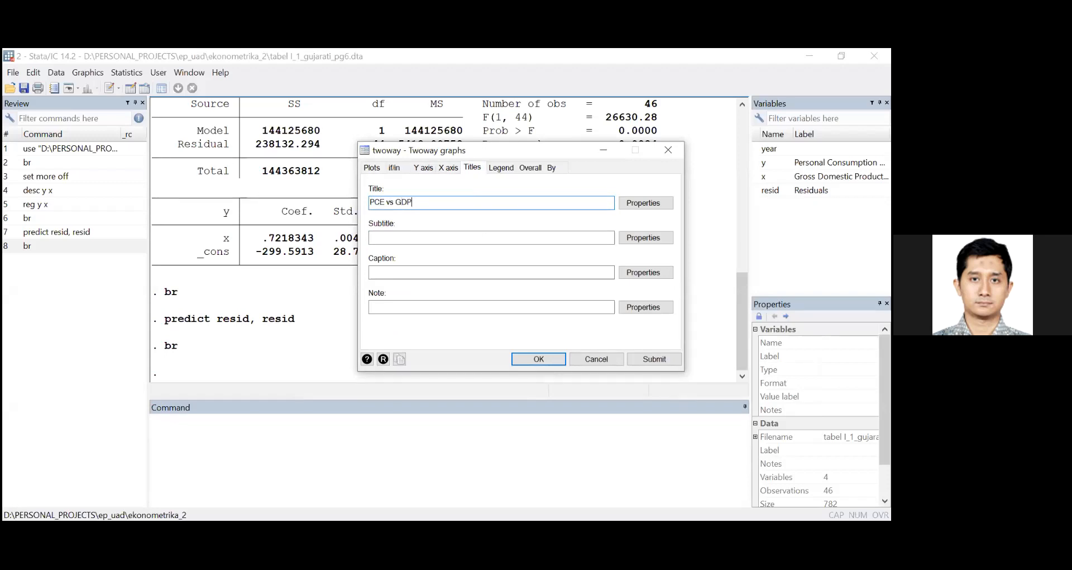
{"action": "left_click", "coordinate": [529, 358]}
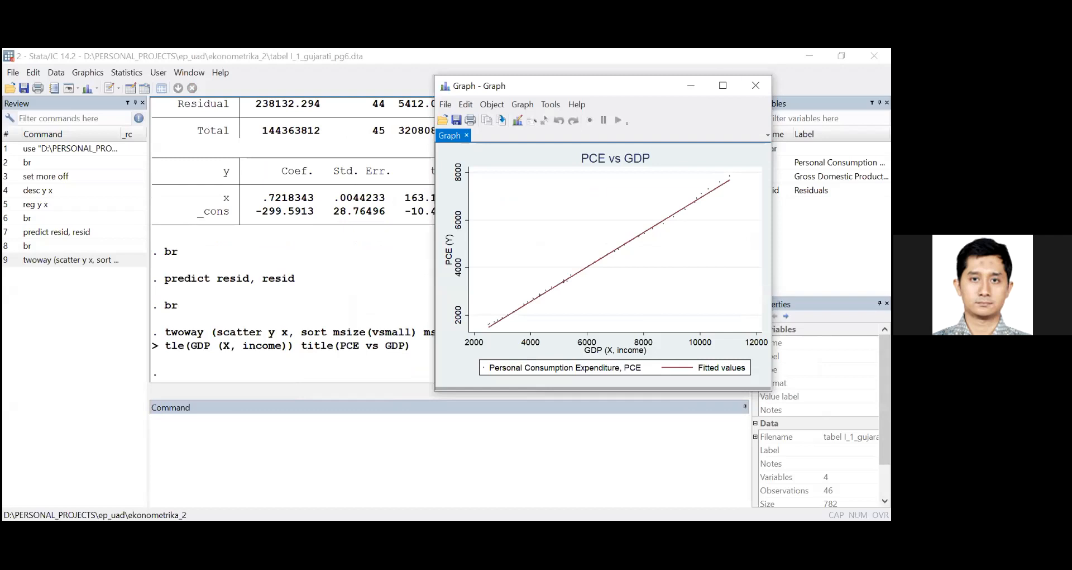
Recall the last twoway command and rerun it with the marker size set to small.
{"action": "left_click", "coordinate": [722, 85]}
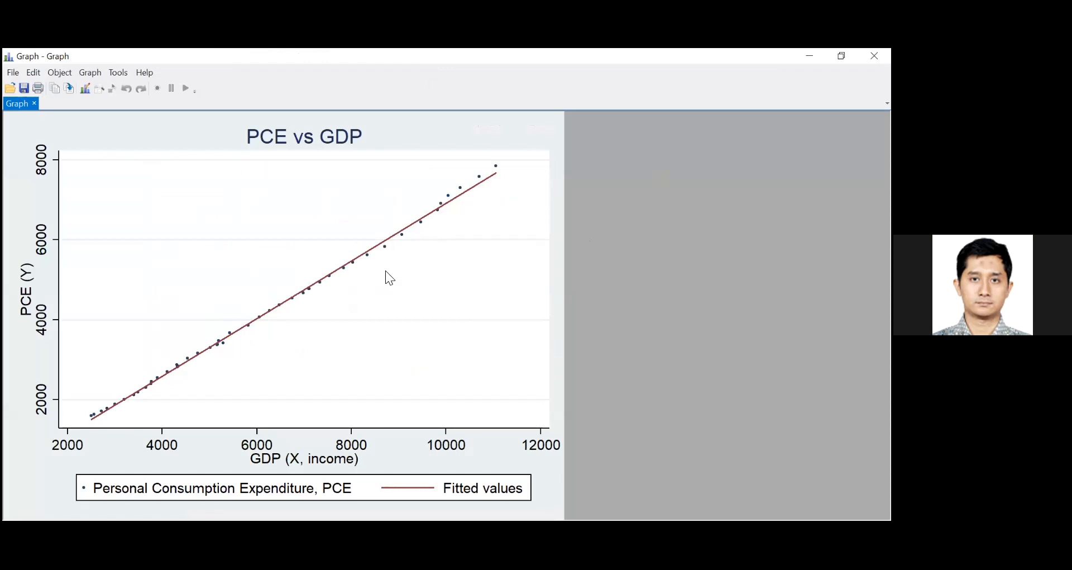
{"action": "key", "text": "alt+Tab"}
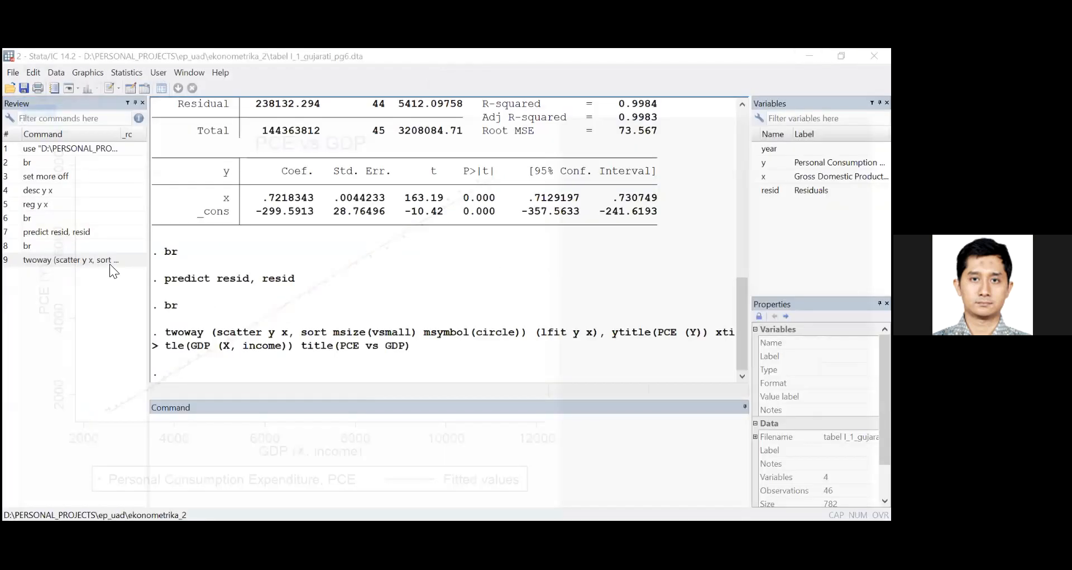
{"action": "left_click", "coordinate": [107, 259]}
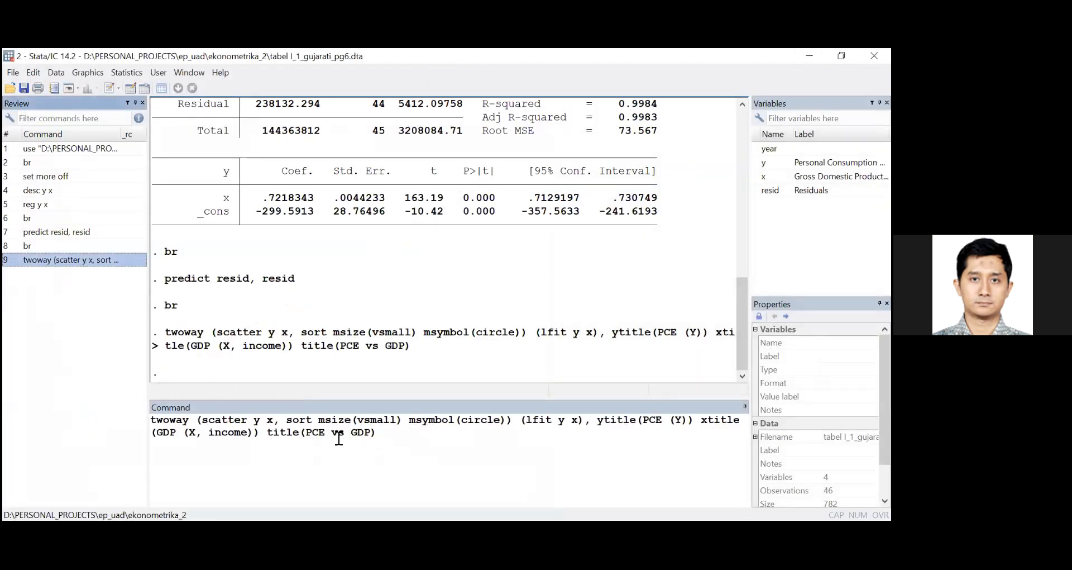
{"action": "left_click", "coordinate": [335, 435]}
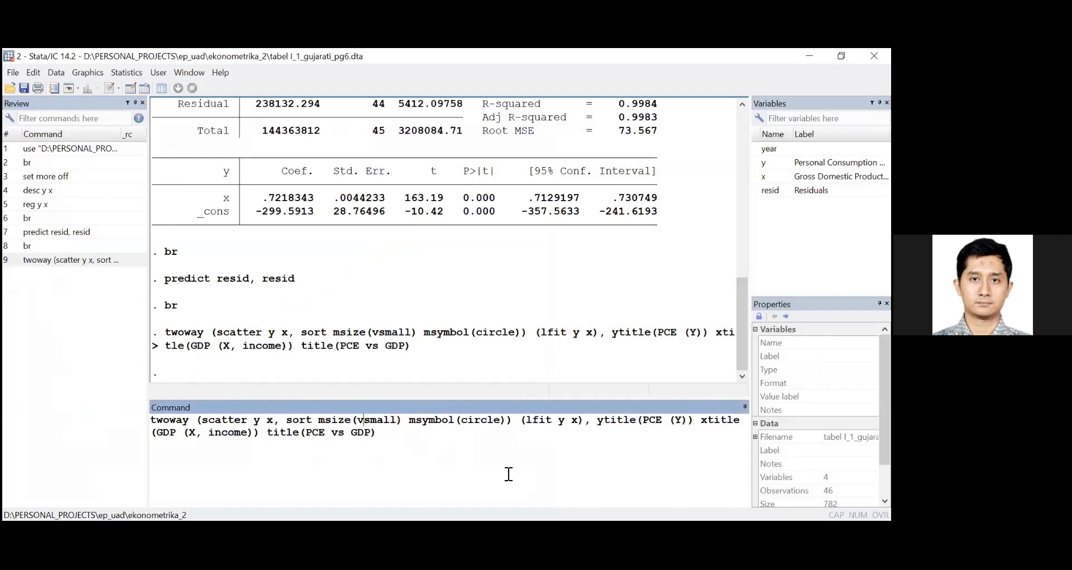
{"action": "key", "text": "BackSpace"}
{"action": "key", "text": "Return"}
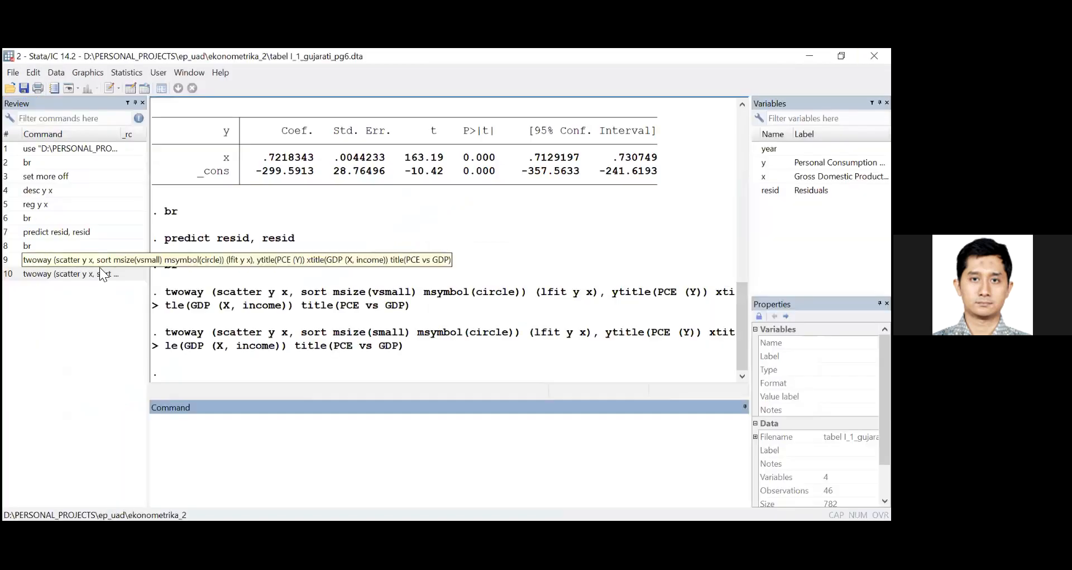
Try rerunning the small-marker twoway command with the marker symbol option set to hollow.
{"action": "left_click", "coordinate": [100, 271]}
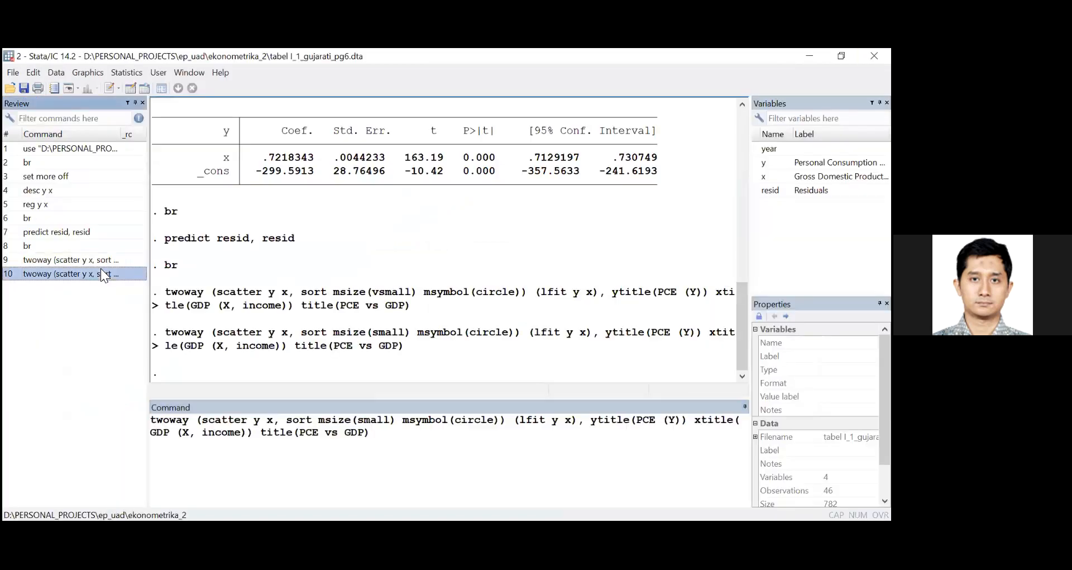
{"action": "left_click", "coordinate": [474, 429]}
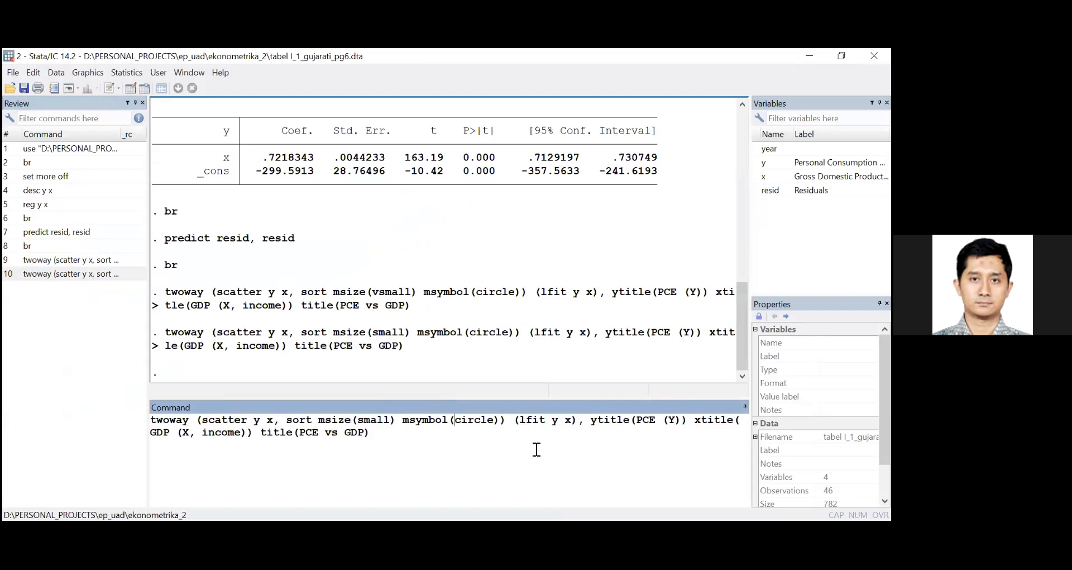
{"action": "key", "text": "ctrl+shift+Right"}
{"action": "type", "text": "hollow"}
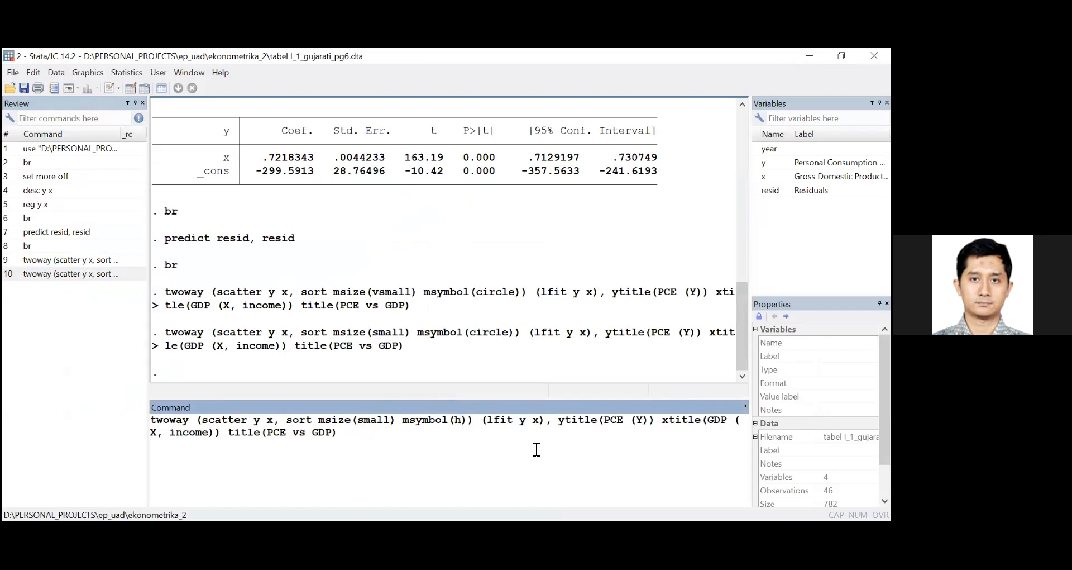
{"action": "key", "text": "Return"}
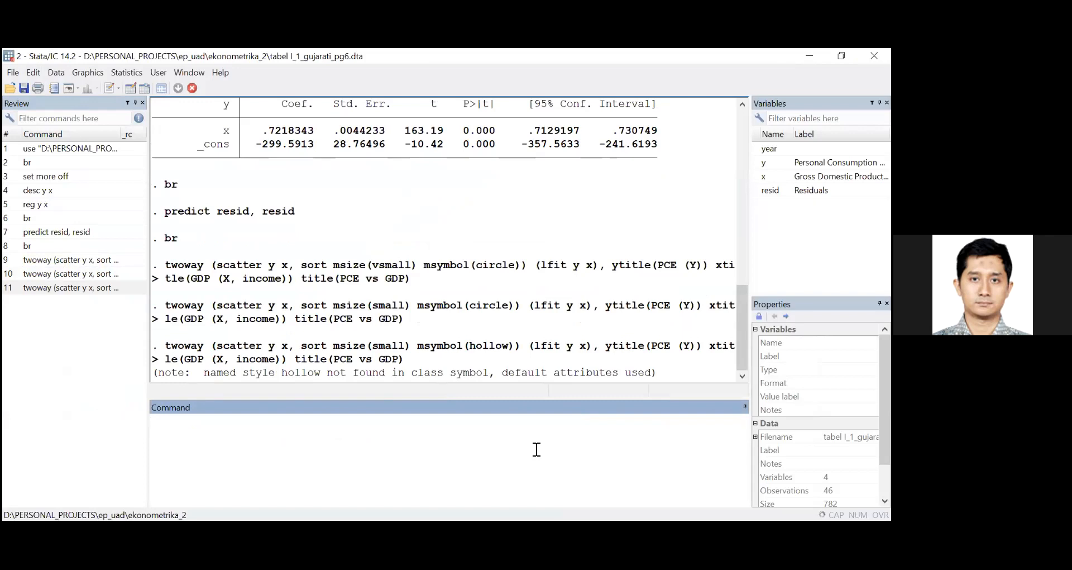
Set Plot 1's marker symbol to Hollow circle in the twoway graph definition and regenerate the graph.
{"action": "left_click", "coordinate": [755, 85]}
{"action": "left_click", "coordinate": [84, 72]}
{"action": "left_click", "coordinate": [96, 85]}
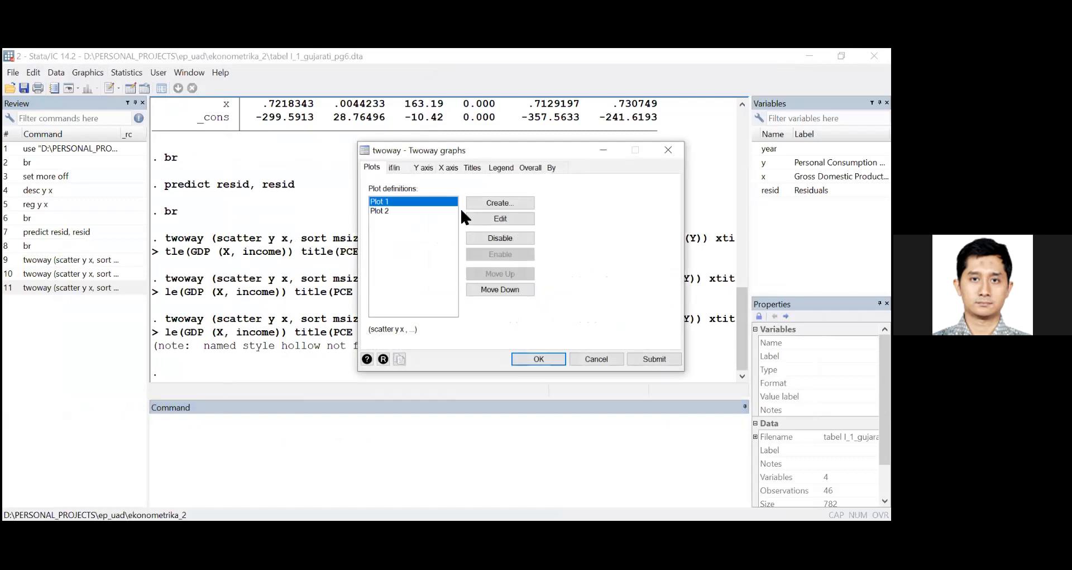
{"action": "left_click", "coordinate": [505, 218]}
{"action": "left_click", "coordinate": [444, 342]}
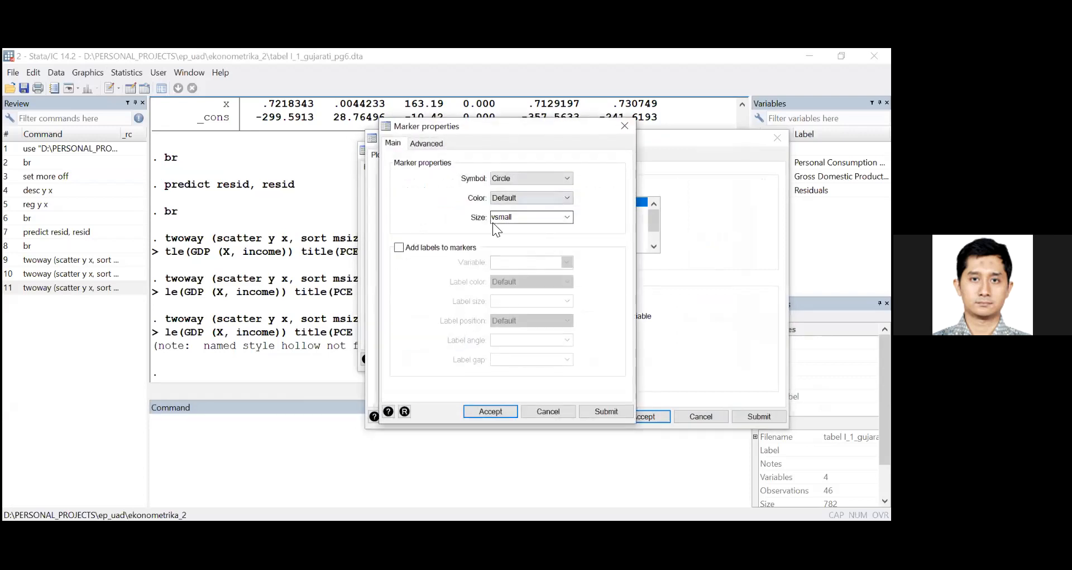
{"action": "left_click", "coordinate": [514, 177]}
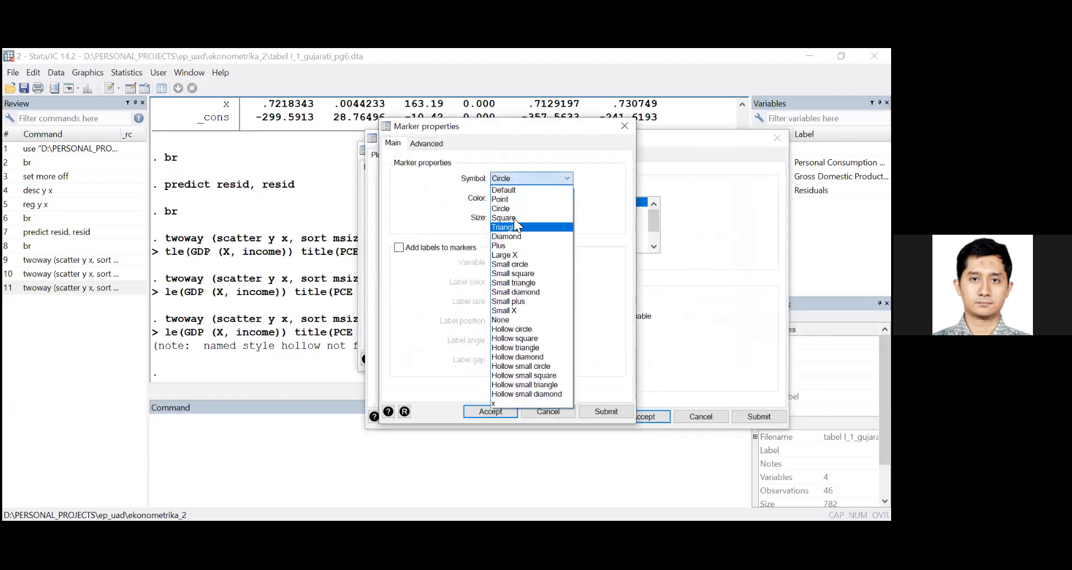
{"action": "left_click", "coordinate": [537, 327]}
{"action": "left_click", "coordinate": [504, 414]}
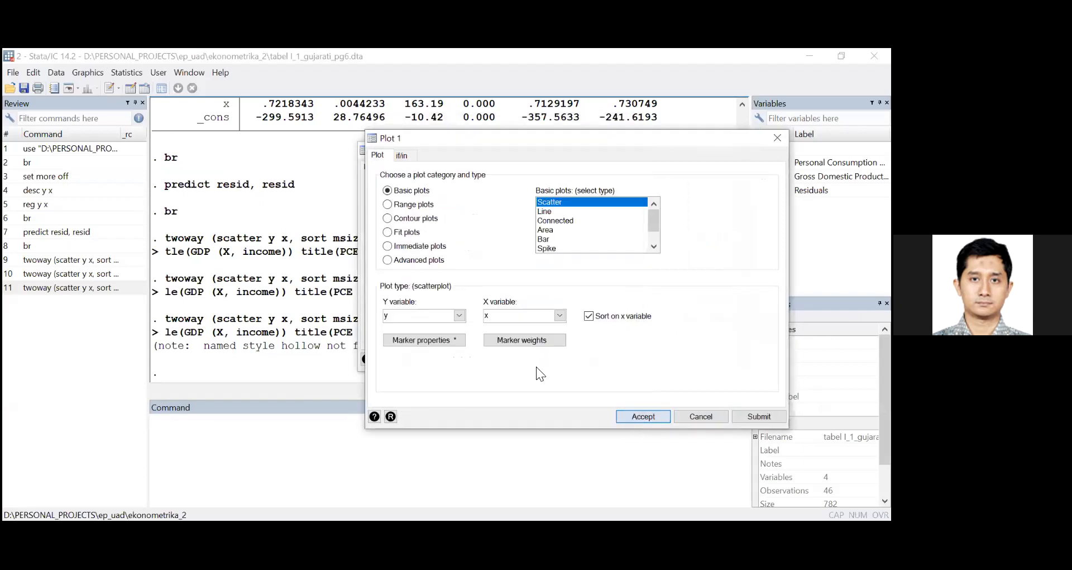
{"action": "key", "text": "Return"}
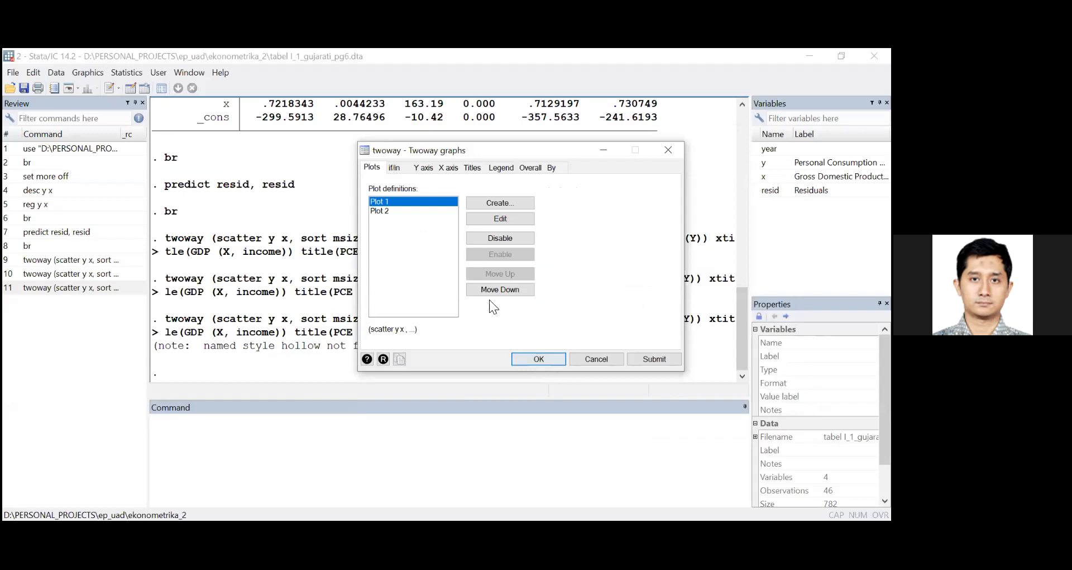
{"action": "key", "text": "Return"}
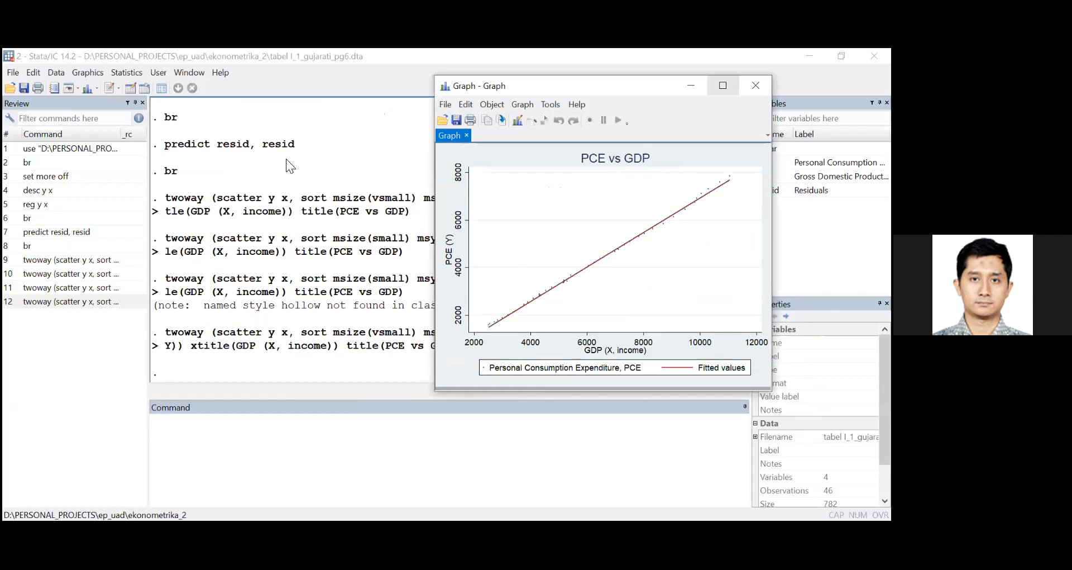
Set Plot 1's marker size to Medium in the twoway graph definition and regenerate the graph.
{"action": "left_click", "coordinate": [755, 85]}
{"action": "left_click", "coordinate": [88, 72]}
{"action": "left_click", "coordinate": [425, 214]}
{"action": "left_click", "coordinate": [489, 204]}
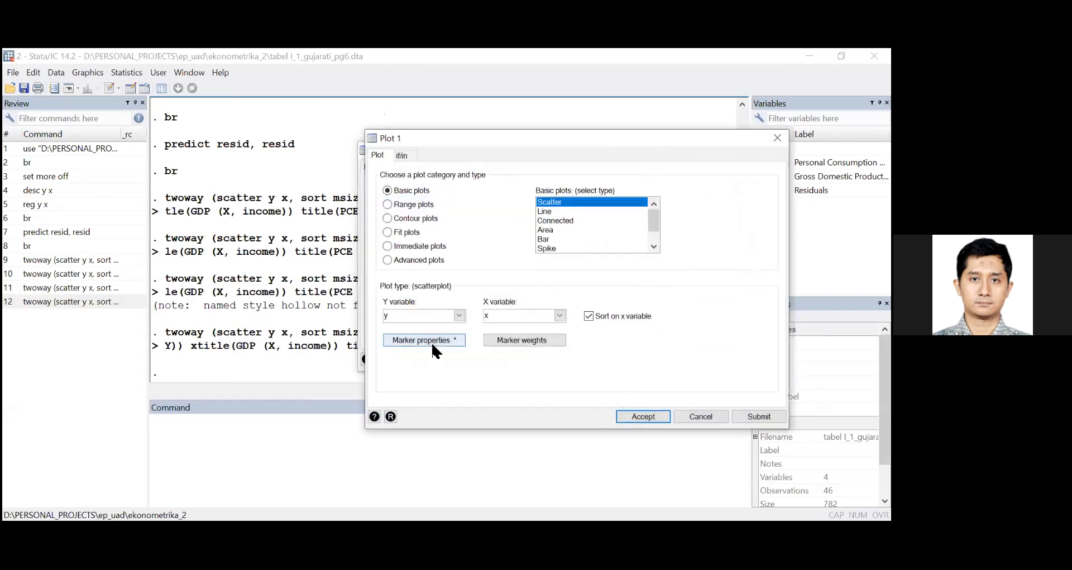
{"action": "left_click", "coordinate": [455, 338]}
{"action": "double_click", "coordinate": [522, 218]}
{"action": "left_click", "coordinate": [566, 217]}
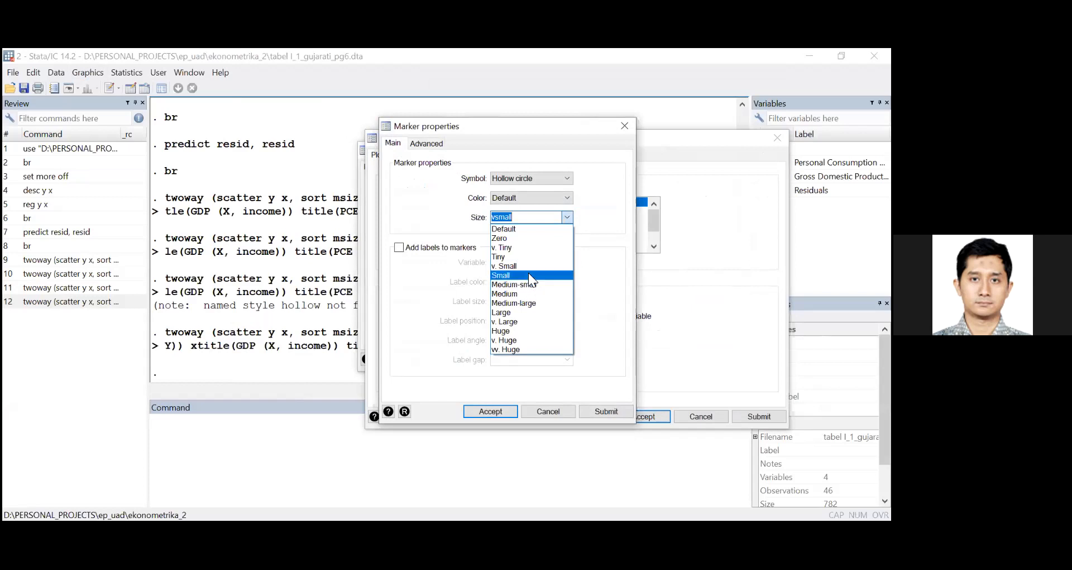
{"action": "left_click", "coordinate": [527, 292]}
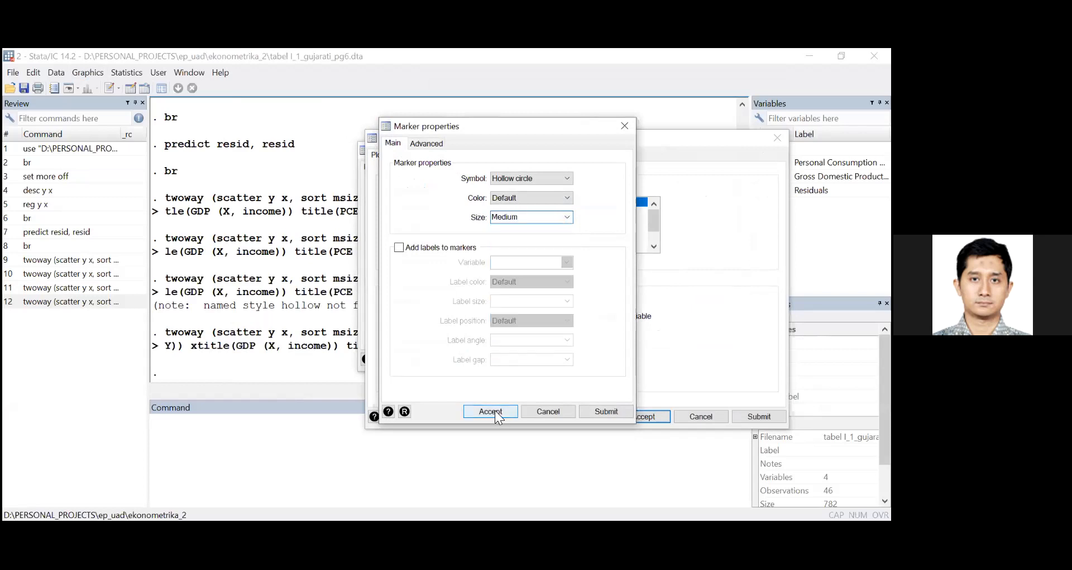
{"action": "left_click", "coordinate": [606, 411]}
{"action": "left_click", "coordinate": [627, 418]}
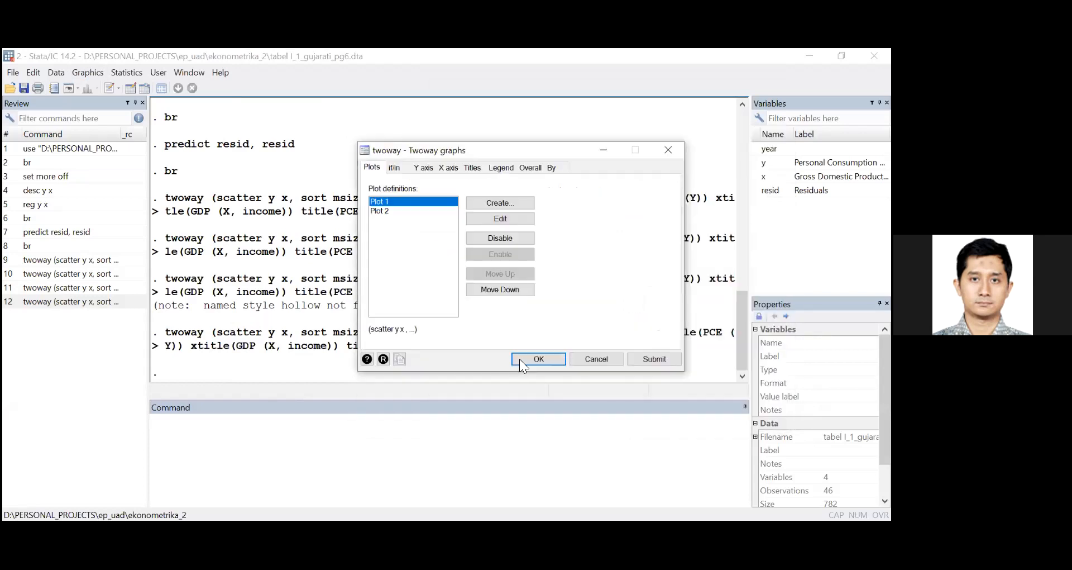
{"action": "left_click", "coordinate": [538, 359]}
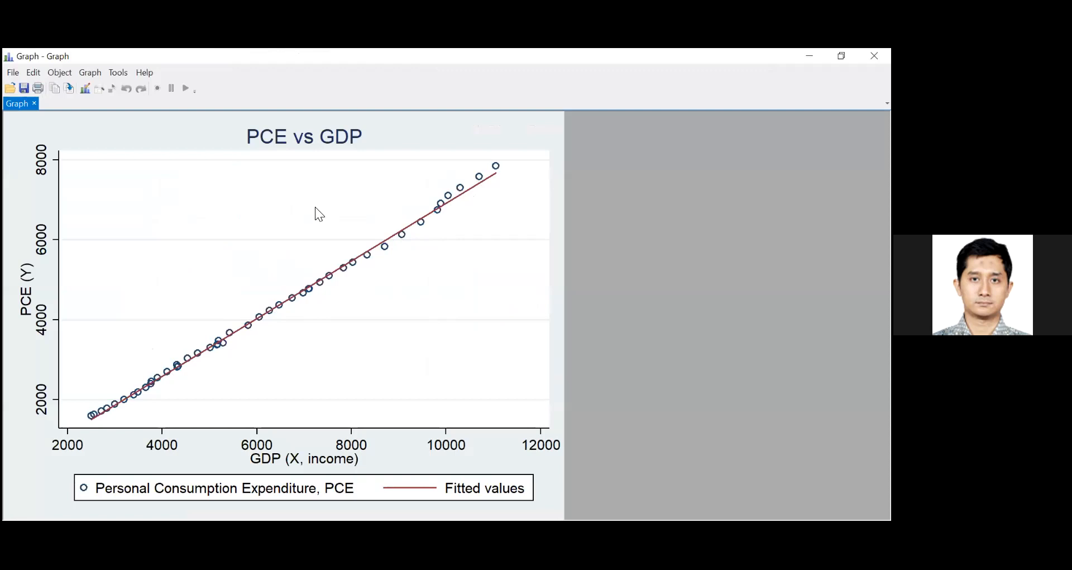
Recolor the scatter markers to Purple and set their size to Medium-small in the Graph Editor.
{"action": "right_click", "coordinate": [268, 213]}
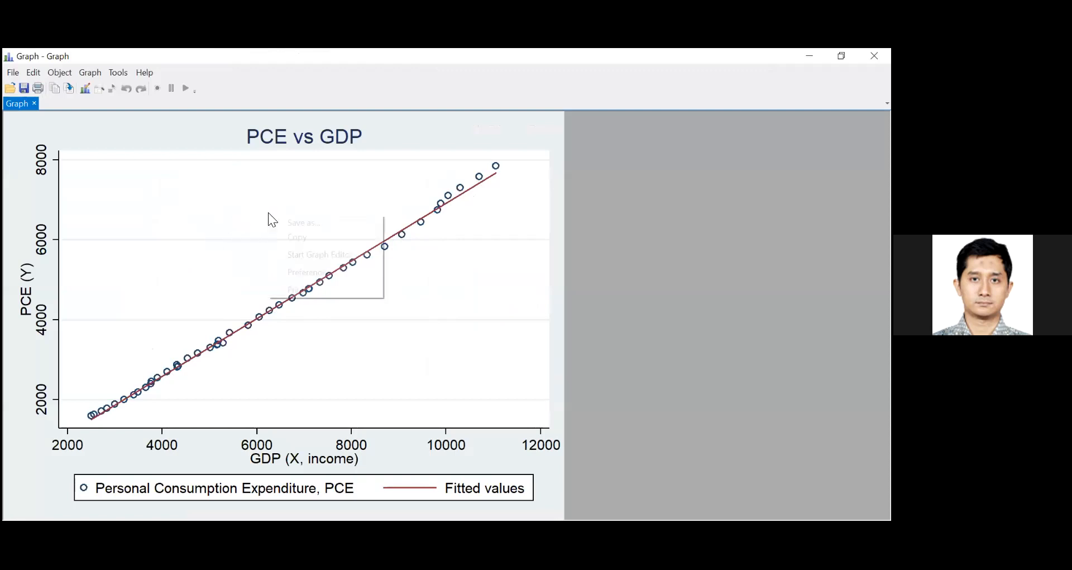
{"action": "left_click", "coordinate": [287, 252]}
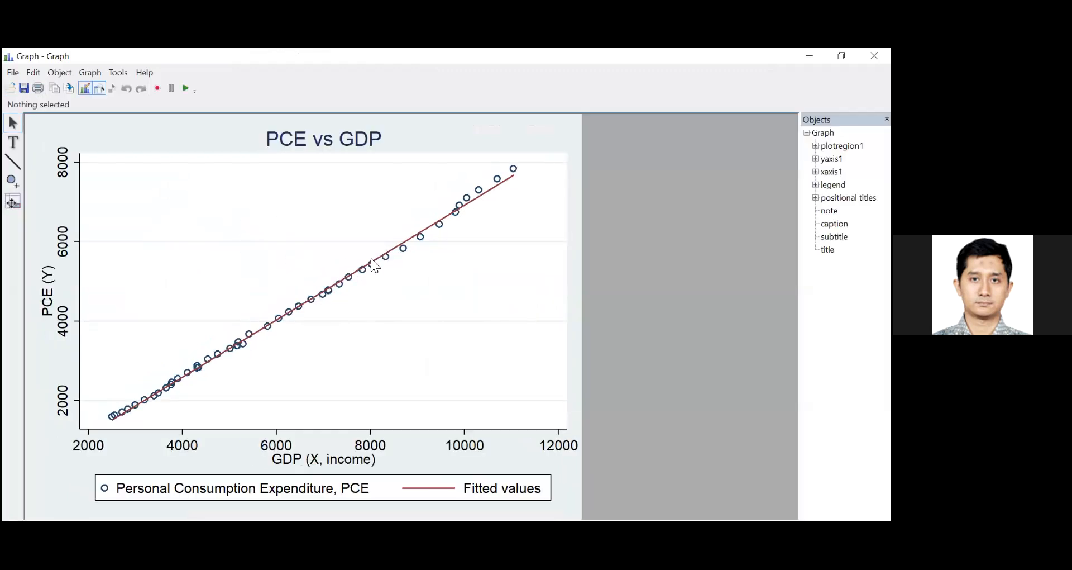
{"action": "left_click", "coordinate": [386, 258]}
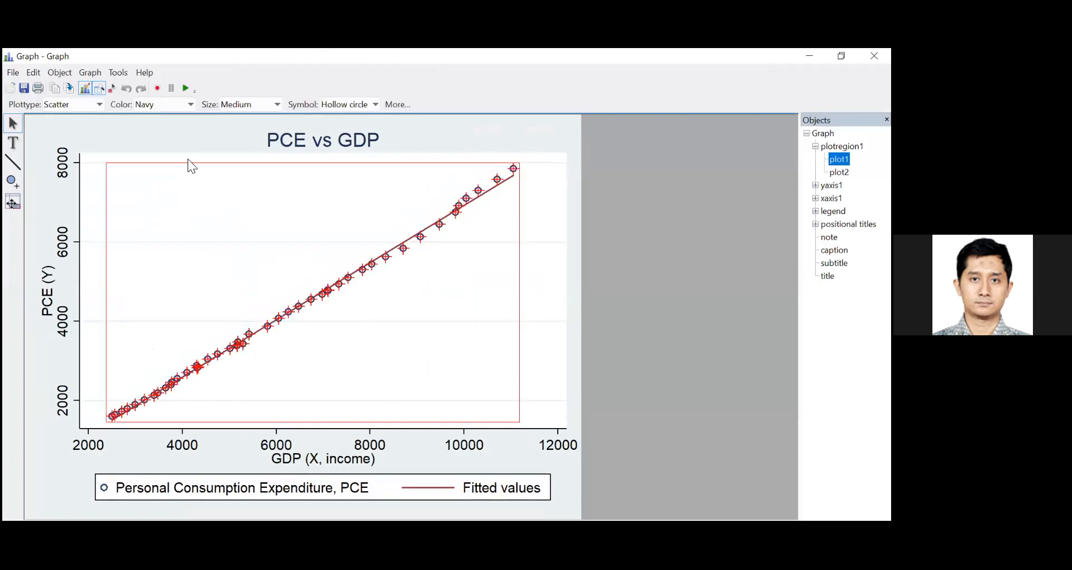
{"action": "left_click", "coordinate": [191, 104]}
{"action": "left_click", "coordinate": [152, 177]}
{"action": "left_click", "coordinate": [264, 105]}
{"action": "left_click", "coordinate": [243, 166]}
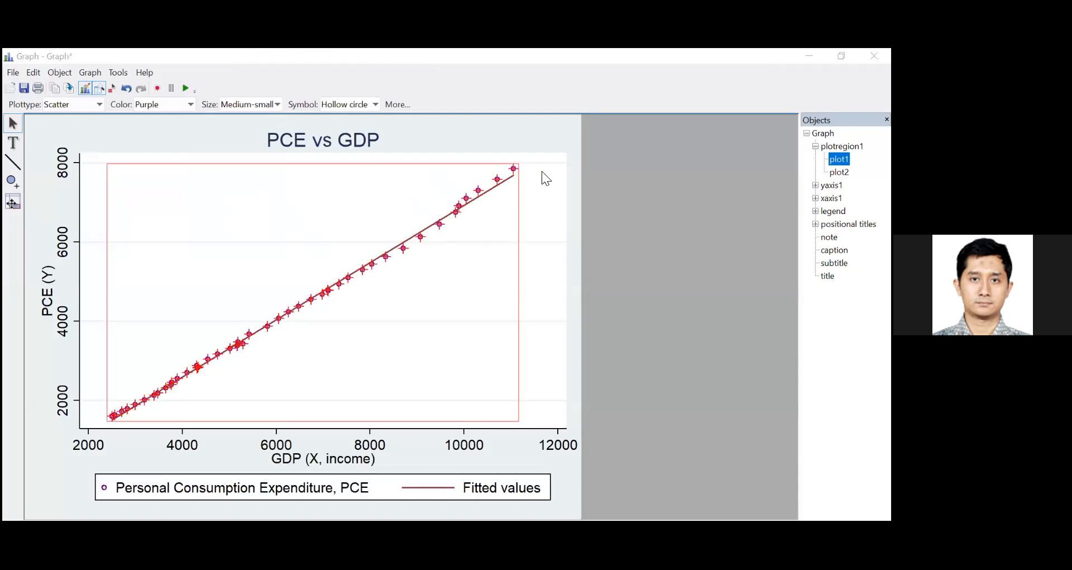
{"action": "left_click", "coordinate": [535, 184]}
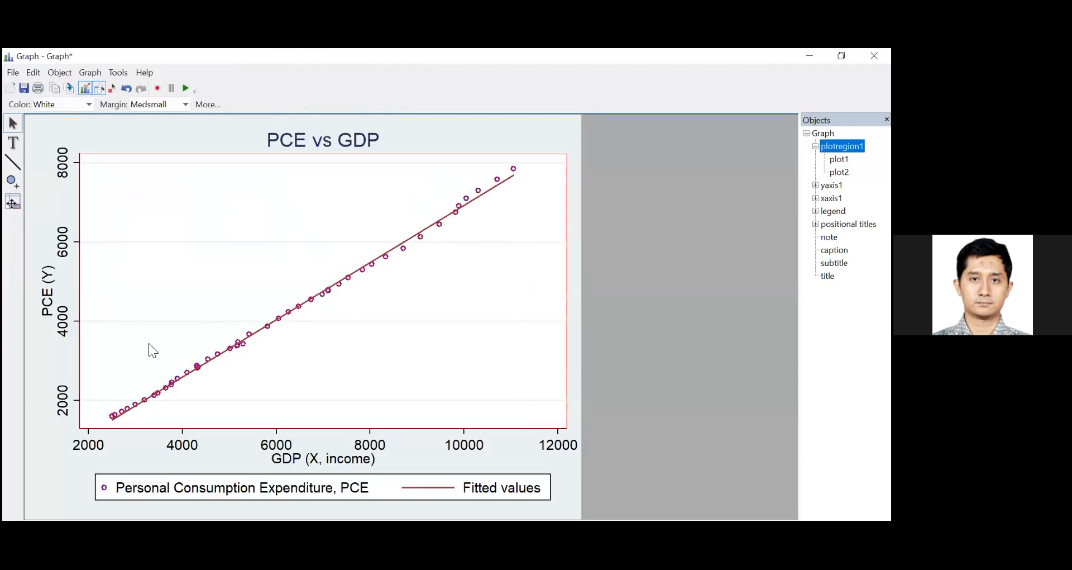
Stop the Graph Editor and choose to save the changes made to the graph.
{"action": "left_click", "coordinate": [450, 134]}
{"action": "right_click", "coordinate": [450, 134]}
{"action": "left_click", "coordinate": [481, 145]}
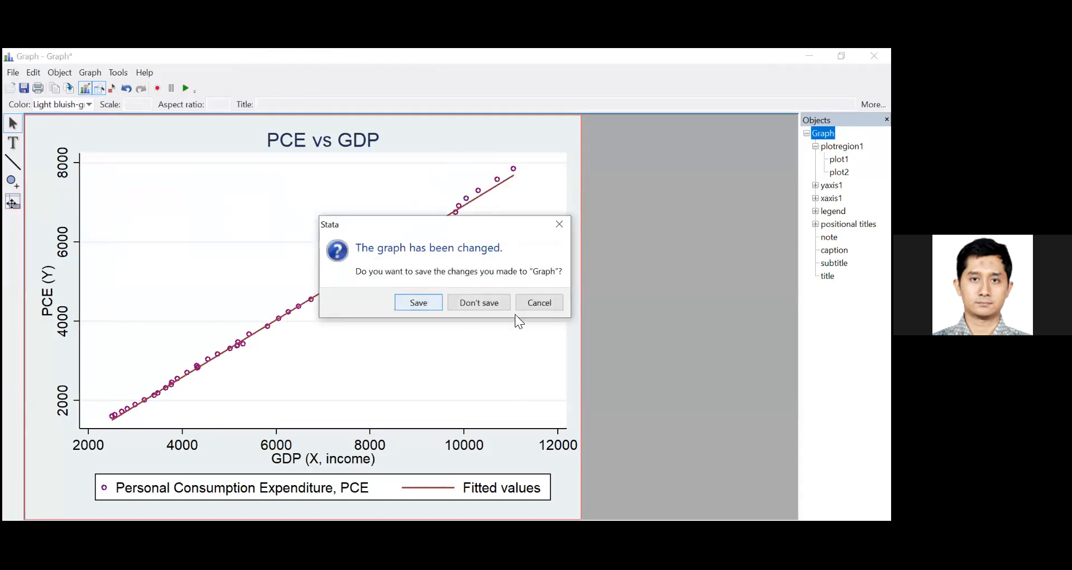
{"action": "left_click", "coordinate": [418, 302]}
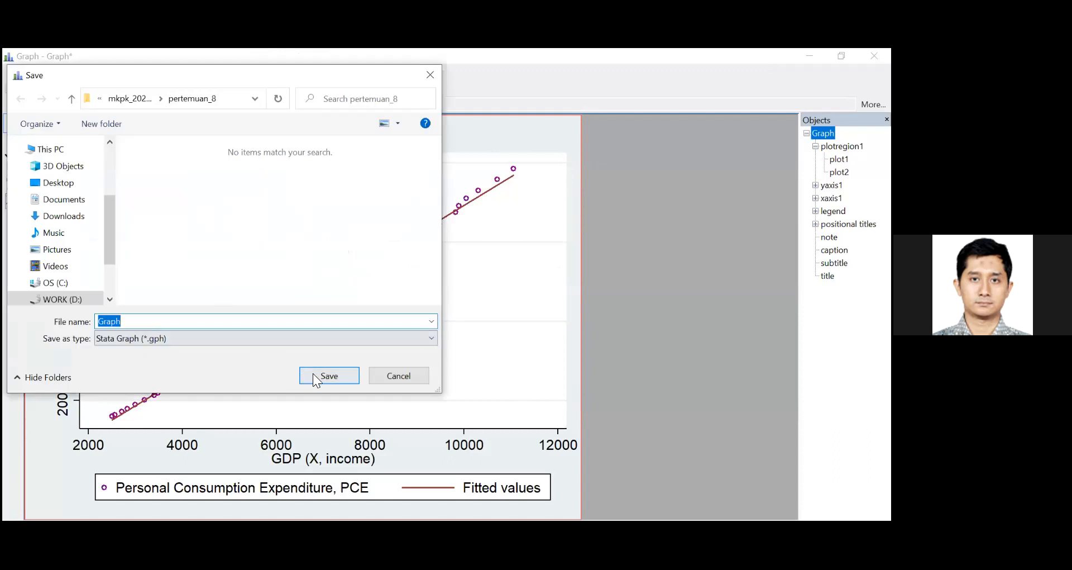
Set the graph's save location to the folder PERSONAL_PROJECTS\ep_uad\pelatihan_stata_2020\dataset_hari_3 on drive D.
{"action": "left_click", "coordinate": [70, 300]}
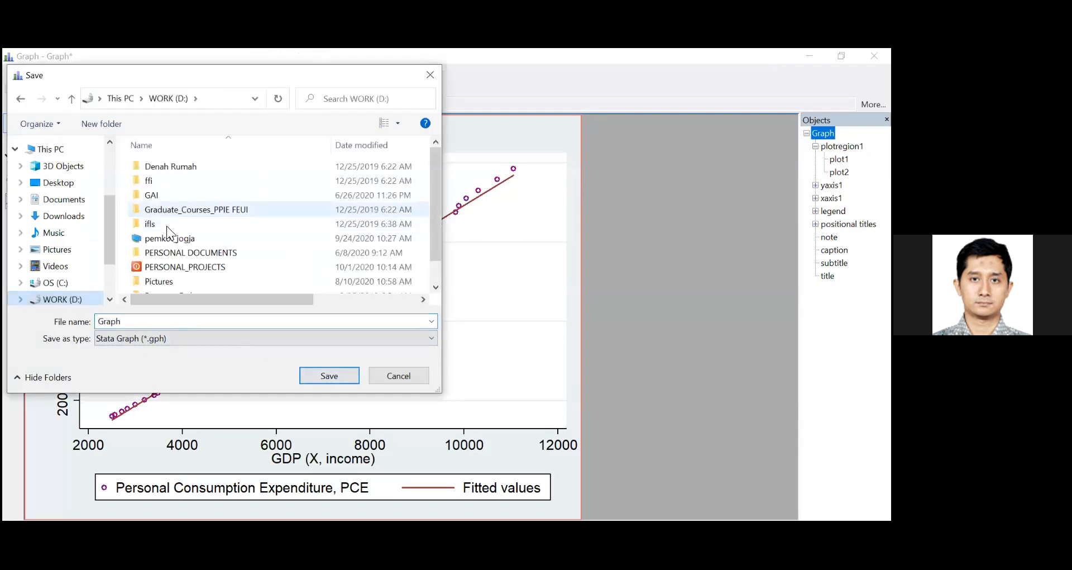
{"action": "double_click", "coordinate": [168, 263]}
{"action": "left_click", "coordinate": [165, 237]}
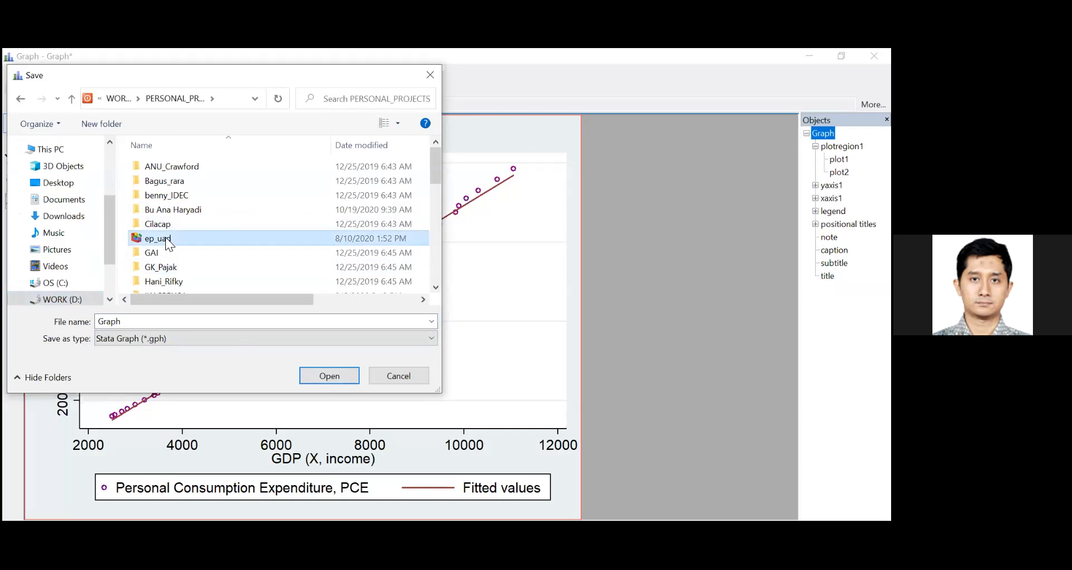
{"action": "double_click", "coordinate": [166, 237]}
{"action": "scroll", "coordinate": [301, 215], "scroll_direction": "down", "scroll_amount": 1}
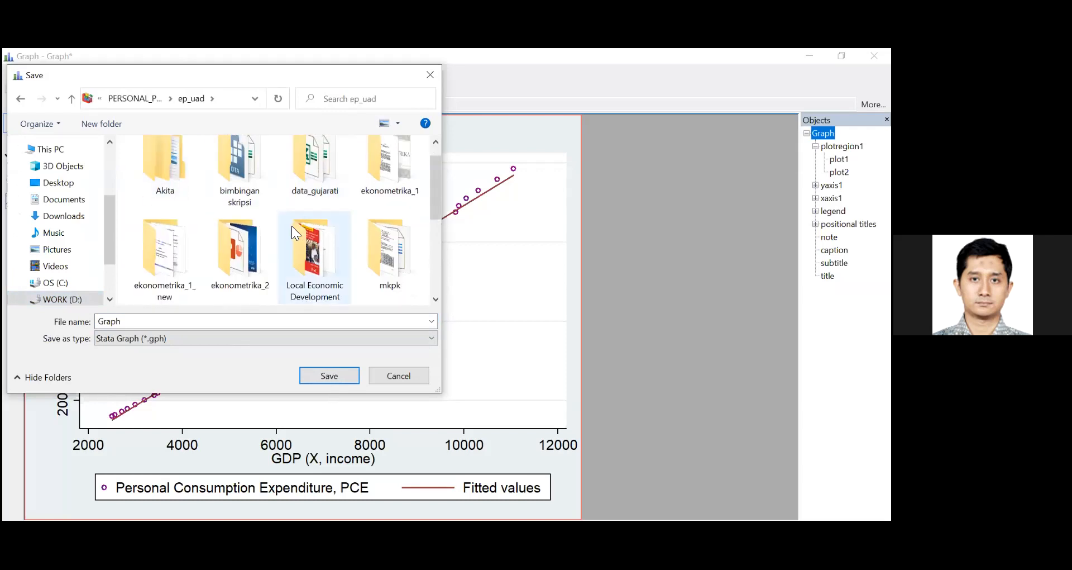
{"action": "scroll", "coordinate": [290, 232], "scroll_direction": "down", "scroll_amount": 1}
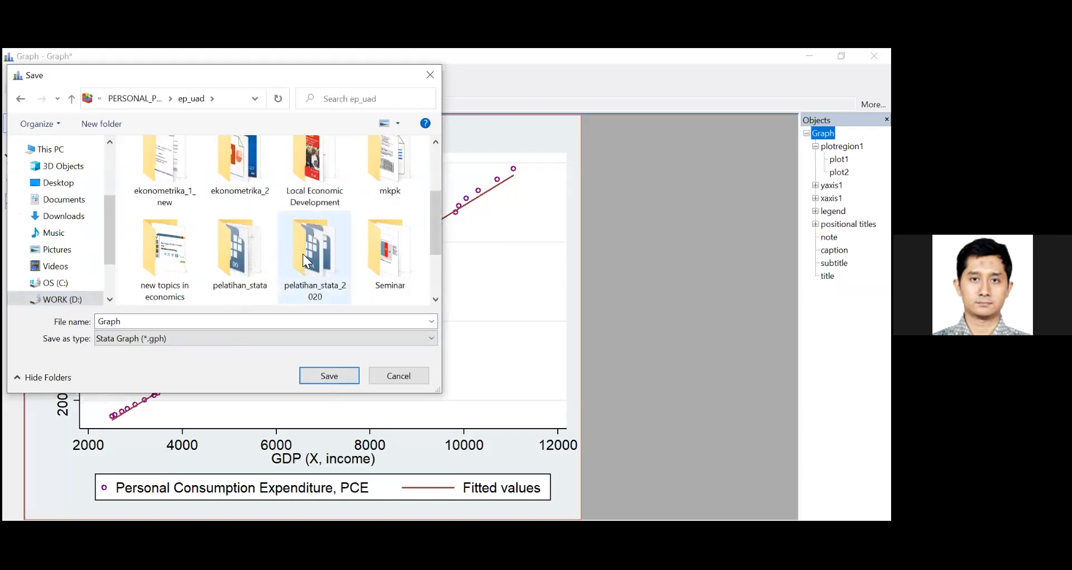
{"action": "double_click", "coordinate": [308, 256]}
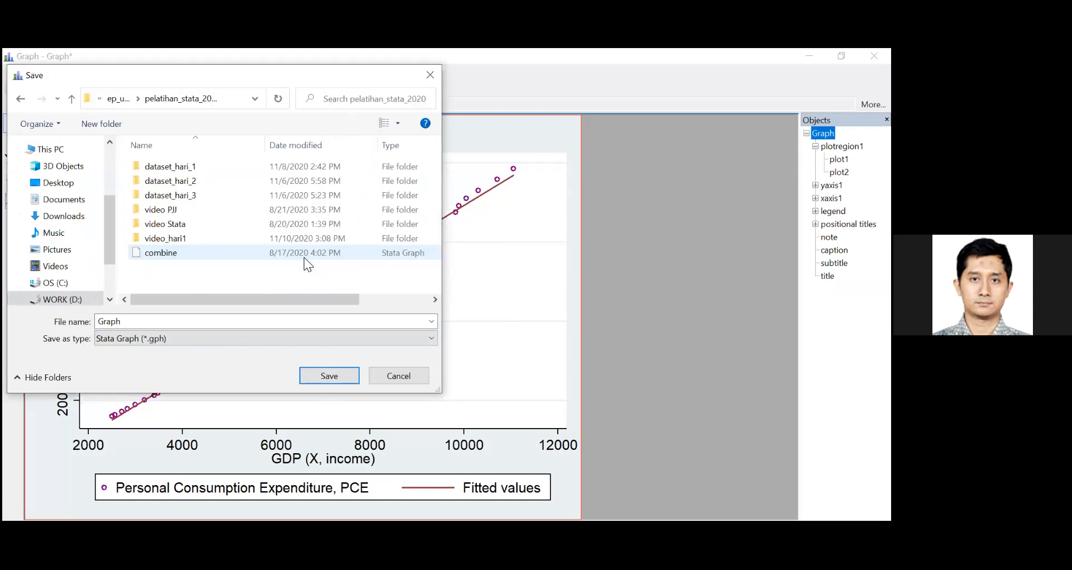
{"action": "double_click", "coordinate": [178, 199]}
Name the Stata graph file graph_gujarati and save it.
{"action": "left_click", "coordinate": [260, 323]}
{"action": "left_click", "coordinate": [260, 323]}
{"action": "type", "text": "_gujarar"}
{"action": "type", "text": "i"}
{"action": "key", "text": "shift+Right"}
{"action": "type", "text": "g"}
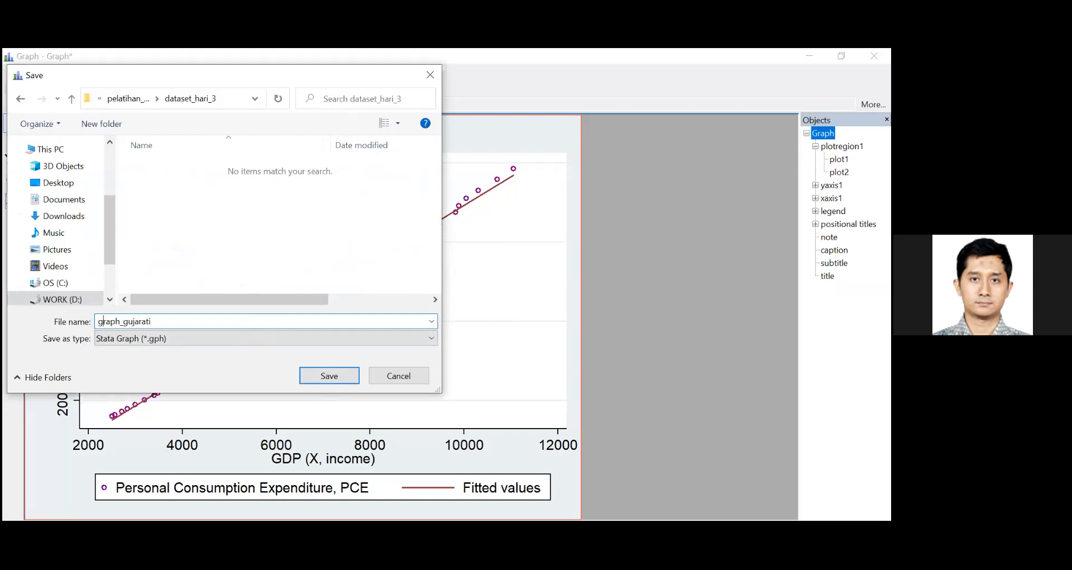
{"action": "key", "text": "Return"}
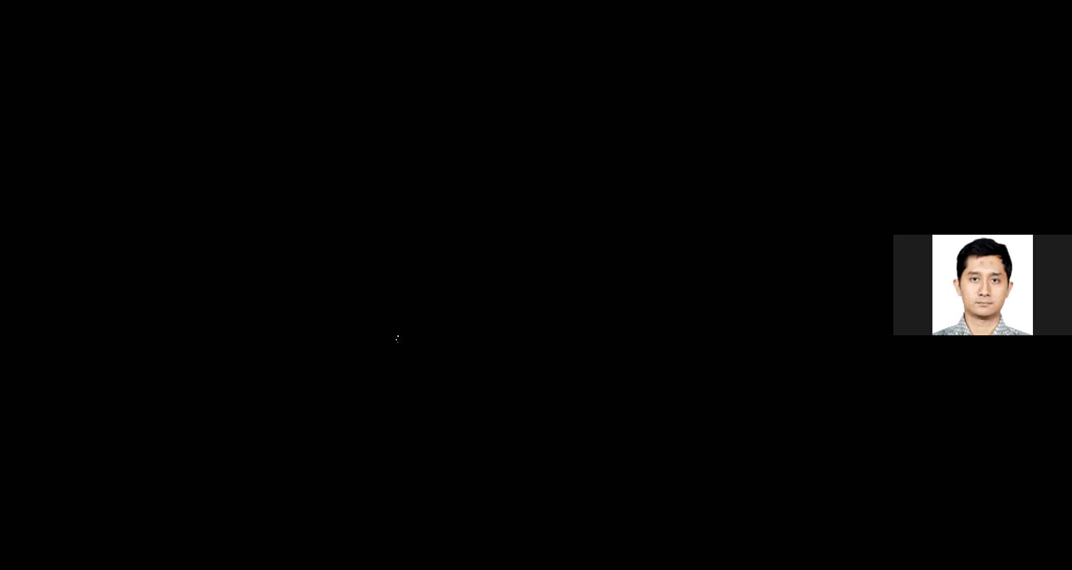
Switch to the lecture slides PDF in Foxit Reader and examine the individual assignment list below Step 5.
{"action": "scroll", "coordinate": [397, 338], "scroll_direction": "down", "scroll_amount": 3}
{"action": "scroll", "coordinate": [397, 338], "scroll_direction": "down", "scroll_amount": 1}
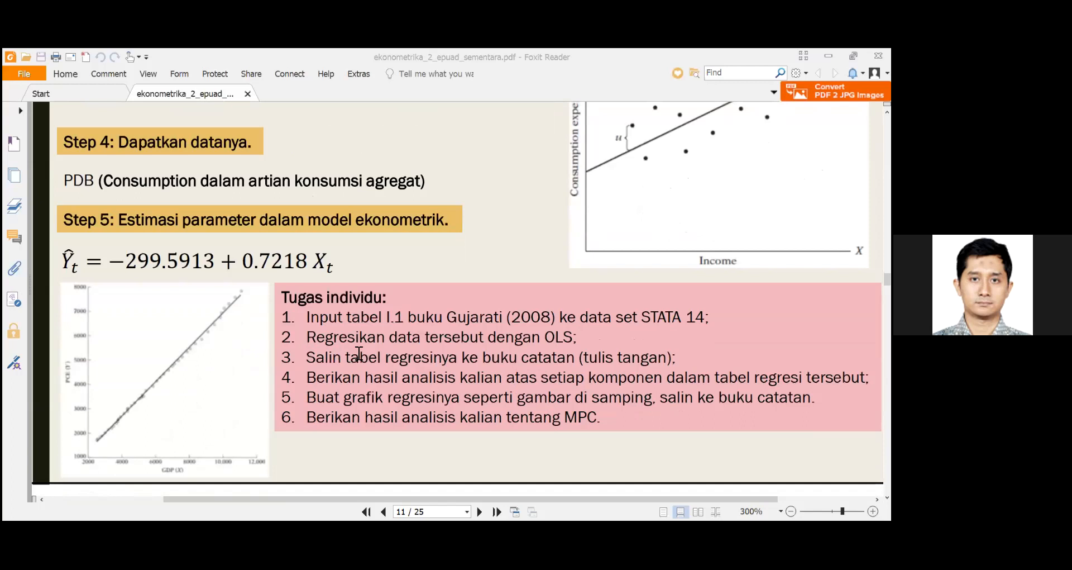
{"action": "left_click_drag", "start_coordinate": [359, 354], "coordinate": [347, 338]}
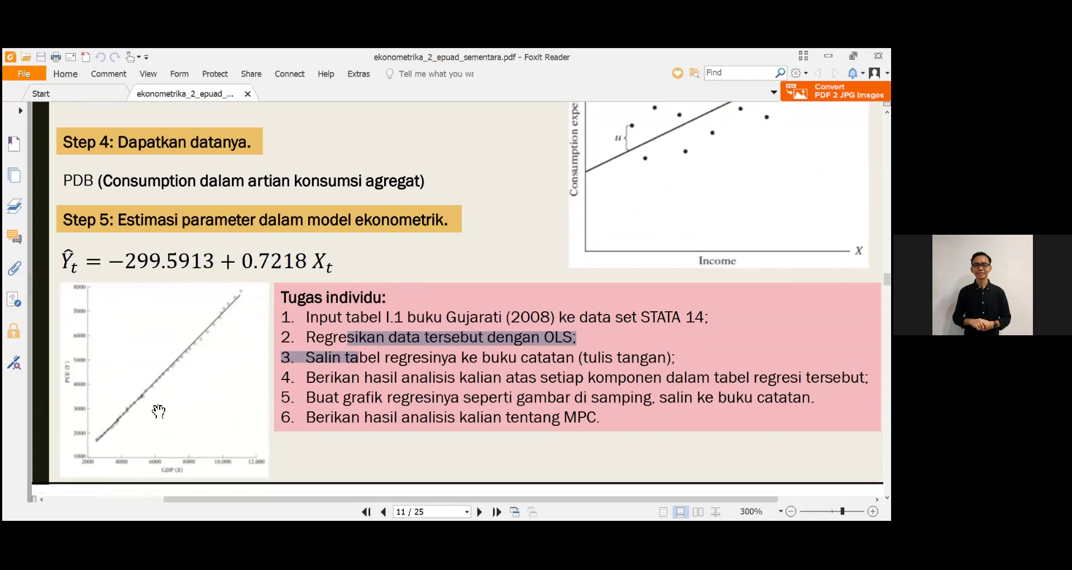
{"action": "left_click", "coordinate": [303, 358]}
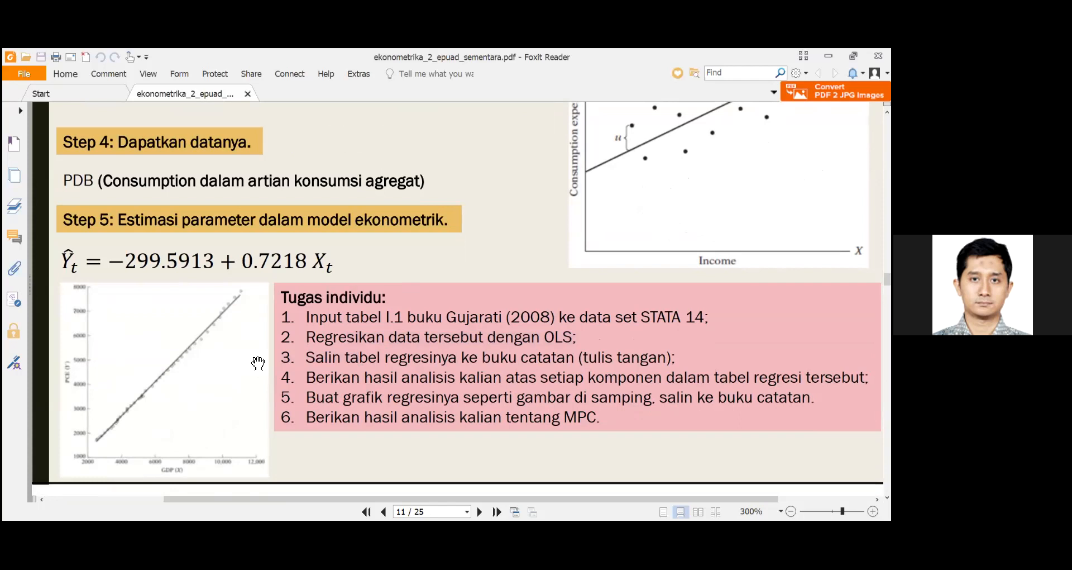
{"action": "scroll", "coordinate": [258, 363], "scroll_direction": "down", "scroll_amount": 2}
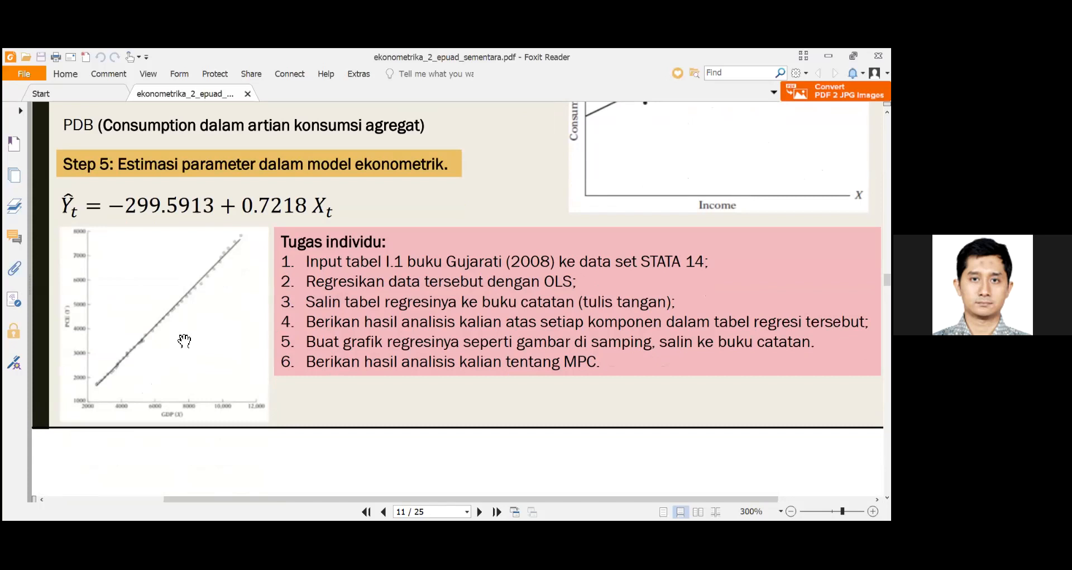
{"action": "scroll", "coordinate": [187, 315], "scroll_direction": "down", "scroll_amount": 1}
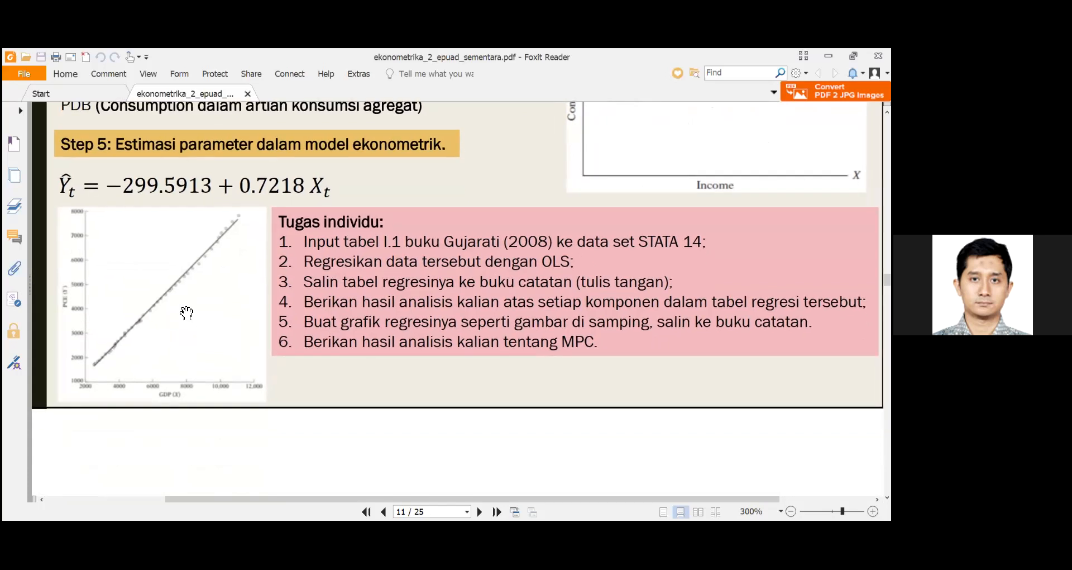
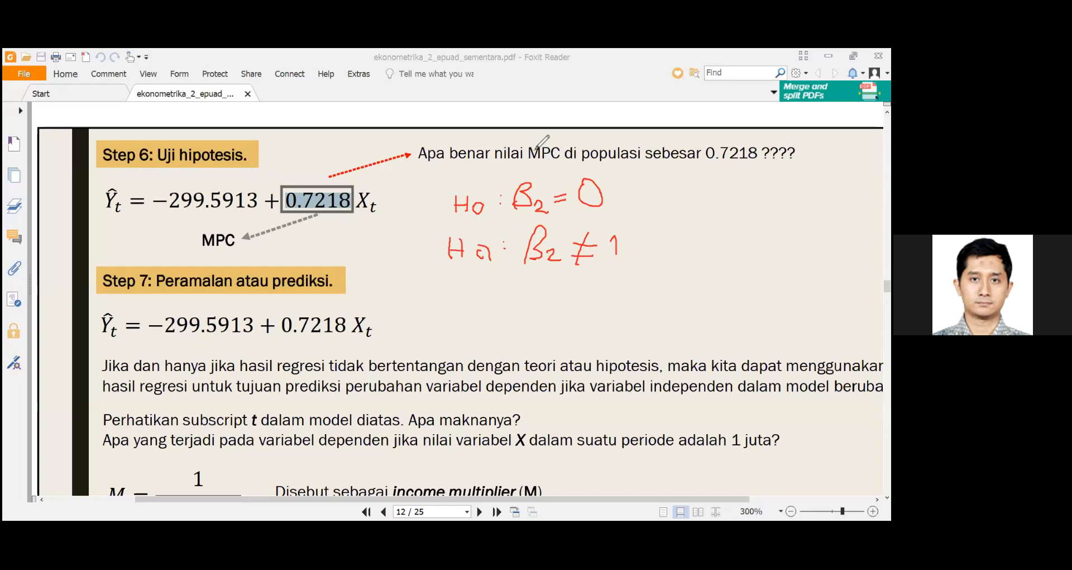
Correct the handwritten alternative hypothesis to B2 ≠ 0 and note ≠ 0 beneath the 0.7218 coefficient in Step 6.
{"action": "key", "text": "ctrl+z"}
{"action": "mouse_move", "coordinate": [618, 237]}
{"action": "left_mouse_down"}
{"action": "mouse_move", "coordinate": [606, 251]}
{"action": "mouse_move", "coordinate": [633, 251]}
{"action": "mouse_move", "coordinate": [613, 236]}
{"action": "left_mouse_up"}
{"action": "left_click", "coordinate": [440, 205]}
{"action": "mouse_move", "coordinate": [329, 215]}
{"action": "left_mouse_down"}
{"action": "mouse_move", "coordinate": [359, 232]}
{"action": "mouse_move", "coordinate": [345, 245]}
{"action": "mouse_move", "coordinate": [367, 238]}
{"action": "left_mouse_up"}
{"action": "mouse_move", "coordinate": [373, 229]}
{"action": "left_mouse_down"}
{"action": "mouse_move", "coordinate": [371, 239]}
{"action": "mouse_move", "coordinate": [374, 230]}
{"action": "left_mouse_up"}
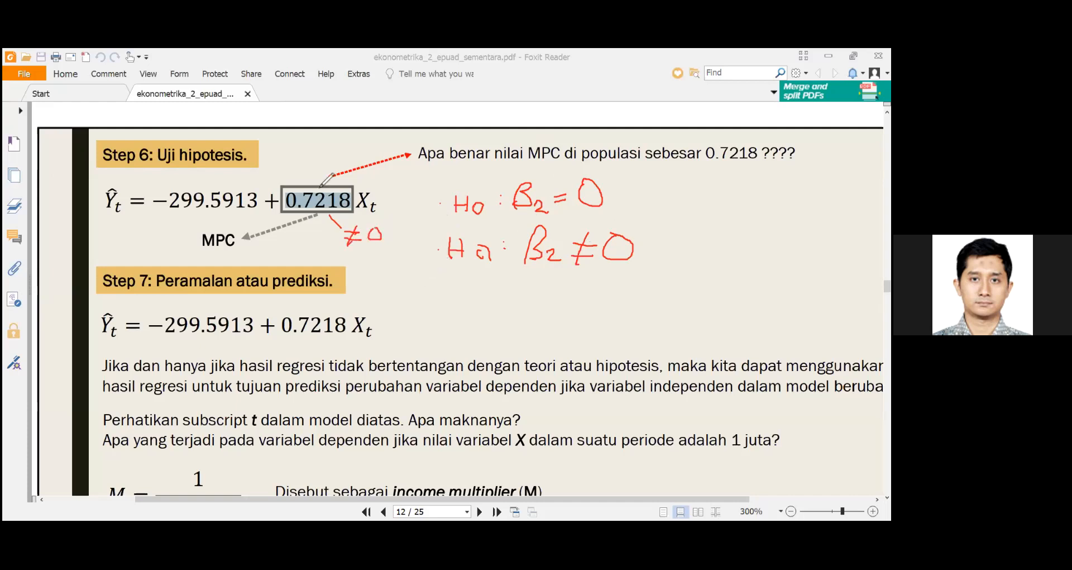
Circle the 0.7218 coefficient and link it by an arrow to a handwritten 0, ticking the H0 line.
{"action": "mouse_move", "coordinate": [325, 177]}
{"action": "left_mouse_down"}
{"action": "mouse_move", "coordinate": [287, 195]}
{"action": "mouse_move", "coordinate": [327, 226]}
{"action": "mouse_move", "coordinate": [338, 222]}
{"action": "mouse_move", "coordinate": [335, 170]}
{"action": "mouse_move", "coordinate": [313, 178]}
{"action": "left_mouse_up"}
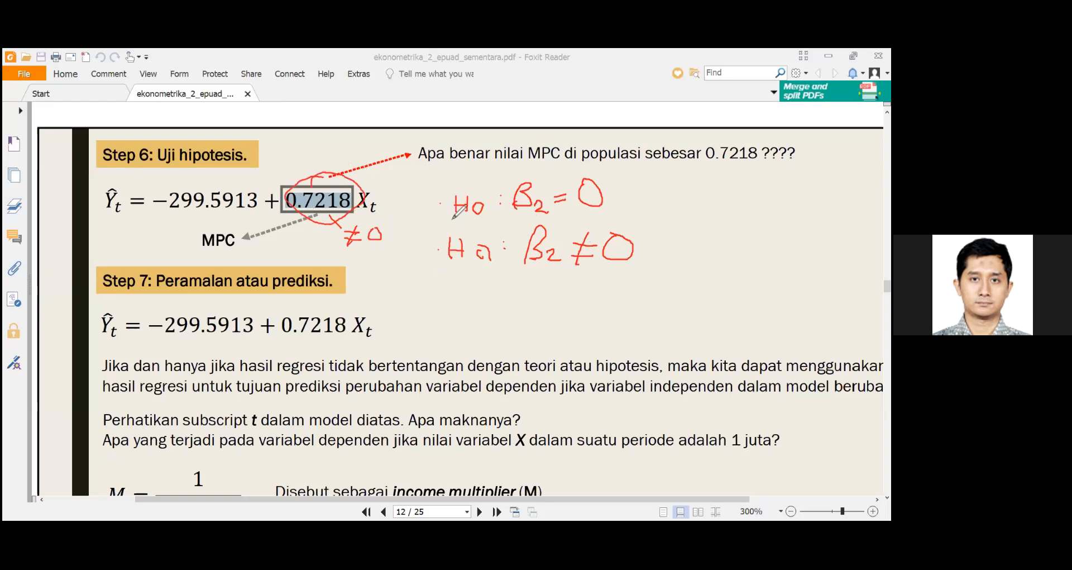
{"action": "left_click_drag", "start_coordinate": [440, 203], "coordinate": [451, 193]}
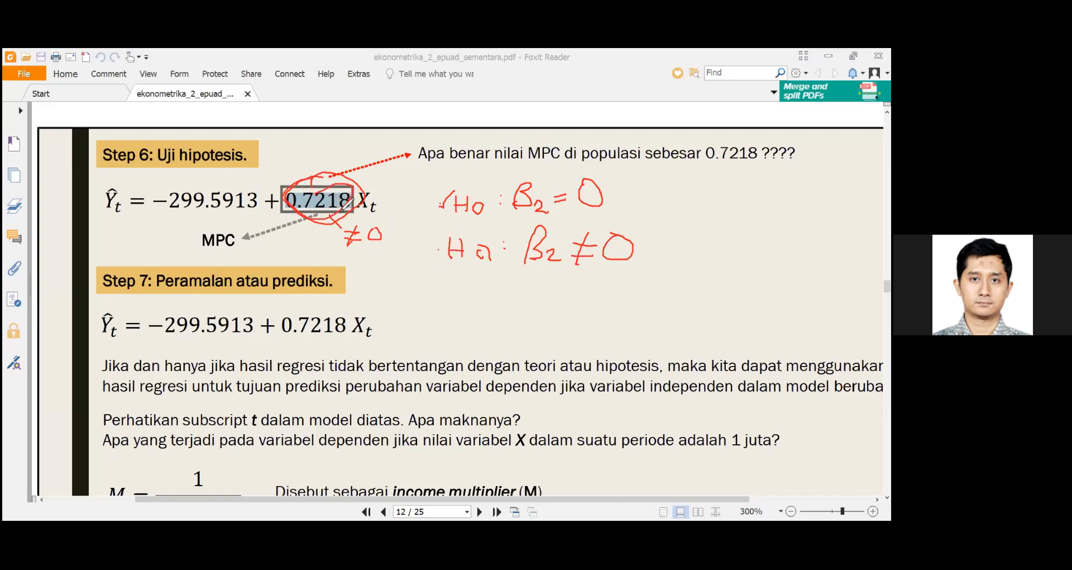
{"action": "mouse_move", "coordinate": [373, 195]}
{"action": "left_mouse_down"}
{"action": "mouse_move", "coordinate": [431, 181]}
{"action": "mouse_move", "coordinate": [419, 165]}
{"action": "left_mouse_up"}
{"action": "mouse_move", "coordinate": [301, 186]}
{"action": "left_mouse_down"}
{"action": "mouse_move", "coordinate": [352, 204]}
{"action": "mouse_move", "coordinate": [313, 171]}
{"action": "mouse_move", "coordinate": [329, 205]}
{"action": "left_mouse_up"}
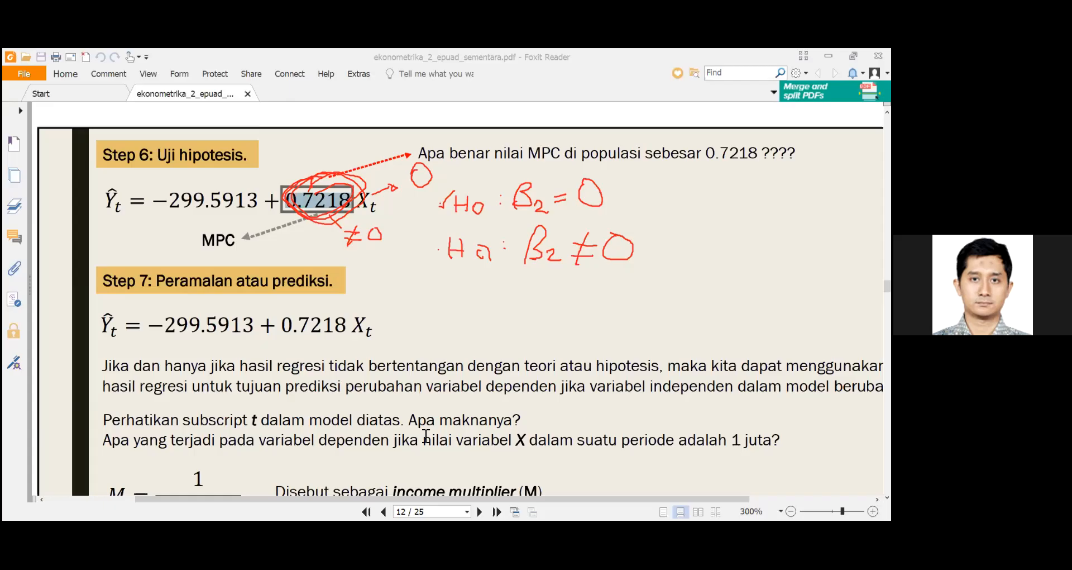
Switch to Stata and run the regression again with reg y x.
{"action": "key", "text": "alt+Tab"}
{"action": "type", "text": "reg y x"}
{"action": "key", "text": "Return"}
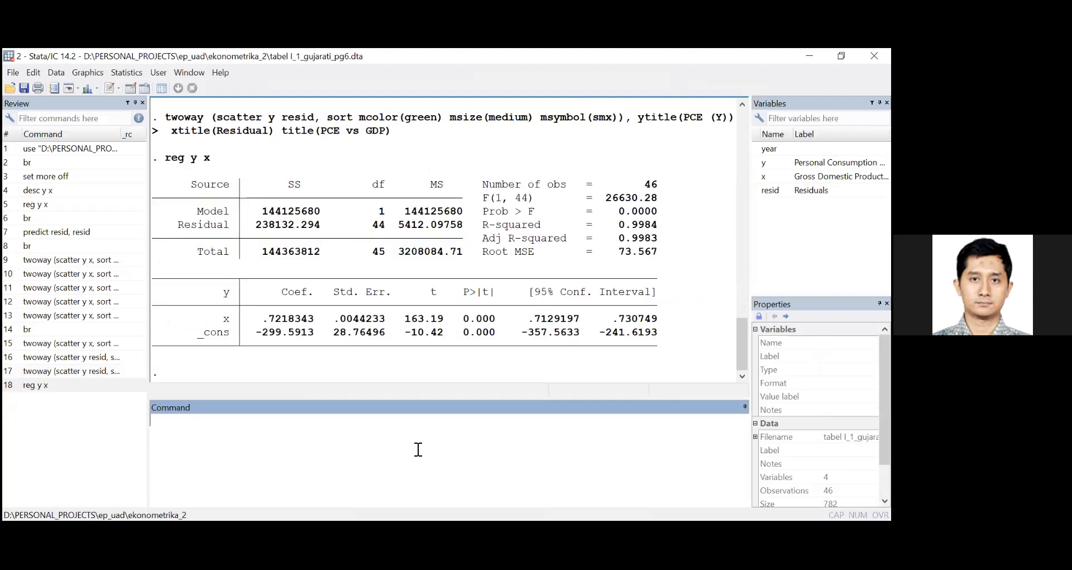
Examine the coefficient, t statistic and p-value of x and the 95% confidence interval column in the regression table.
{"action": "double_click", "coordinate": [472, 323]}
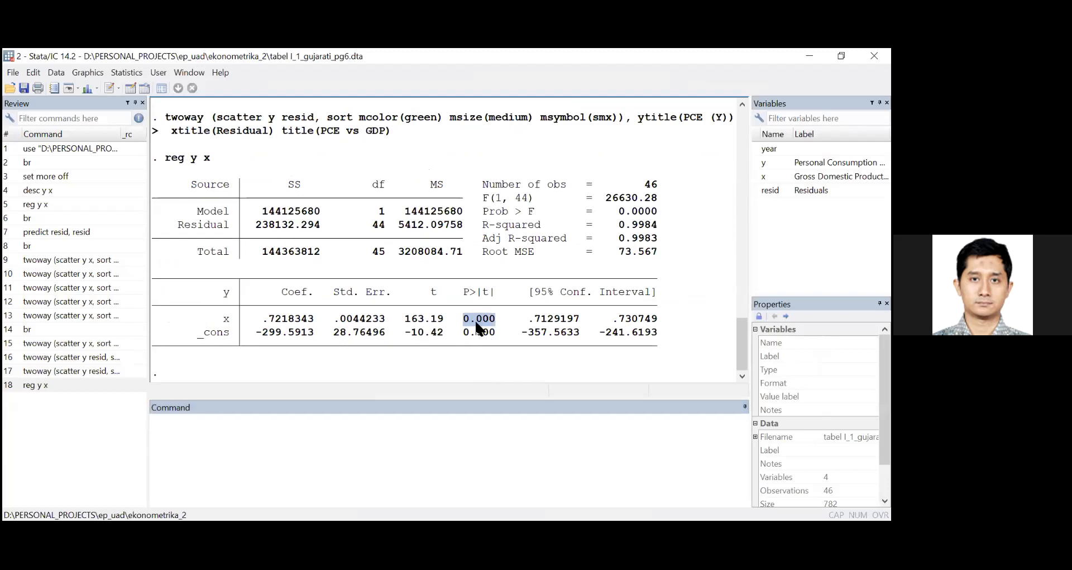
{"action": "left_click_drag", "start_coordinate": [262, 322], "coordinate": [315, 321]}
{"action": "left_click", "coordinate": [268, 319]}
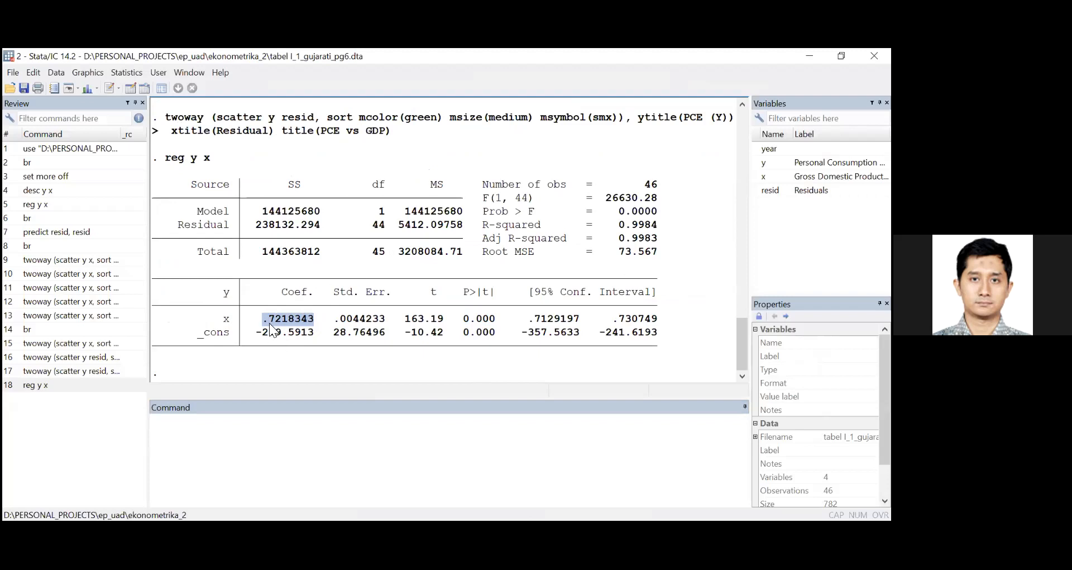
{"action": "left_click_drag", "start_coordinate": [264, 323], "coordinate": [315, 322]}
{"action": "left_click", "coordinate": [434, 293]}
{"action": "left_click_drag", "start_coordinate": [464, 291], "coordinate": [651, 291]}
{"action": "left_click_drag", "start_coordinate": [432, 293], "coordinate": [642, 293]}
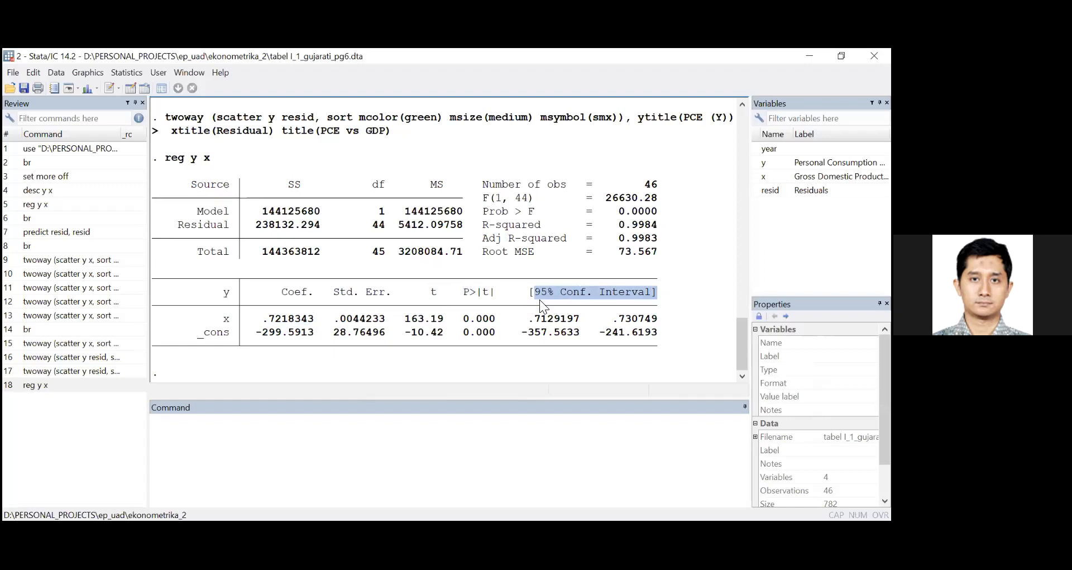
{"action": "left_click_drag", "start_coordinate": [536, 292], "coordinate": [650, 300]}
{"action": "double_click", "coordinate": [432, 295]}
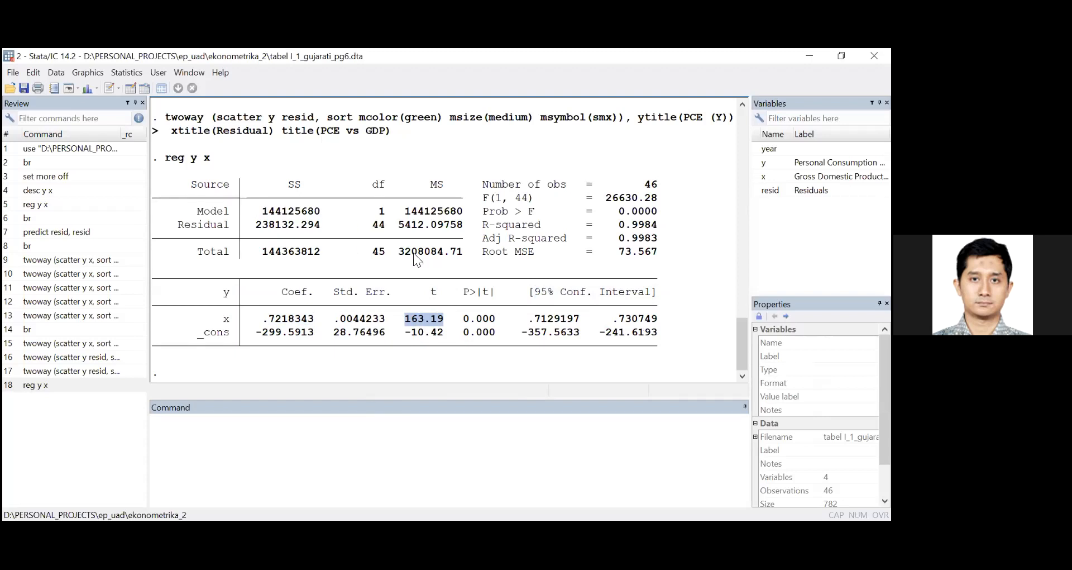
{"action": "left_click", "coordinate": [296, 129]}
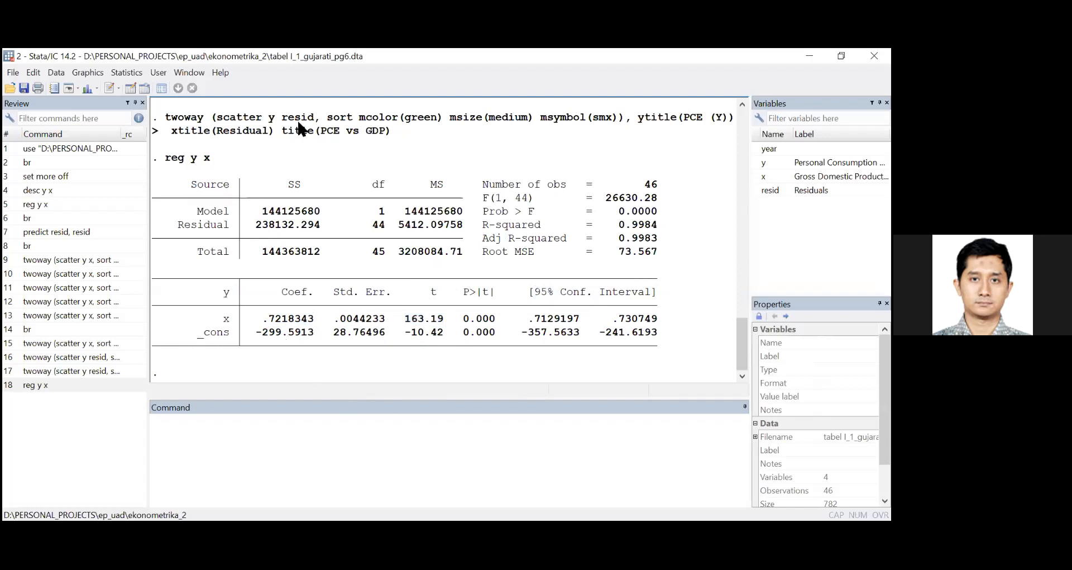
Handwrite t = 1.96 on screen beneath the coefficient table.
{"action": "key", "text": "ctrl+2"}
{"action": "mouse_move", "coordinate": [254, 360]}
{"action": "left_mouse_down"}
{"action": "mouse_move", "coordinate": [254, 375]}
{"action": "mouse_move", "coordinate": [271, 371]}
{"action": "mouse_move", "coordinate": [268, 385]}
{"action": "mouse_move", "coordinate": [291, 375]}
{"action": "left_mouse_up"}
{"action": "left_click", "coordinate": [262, 374]}
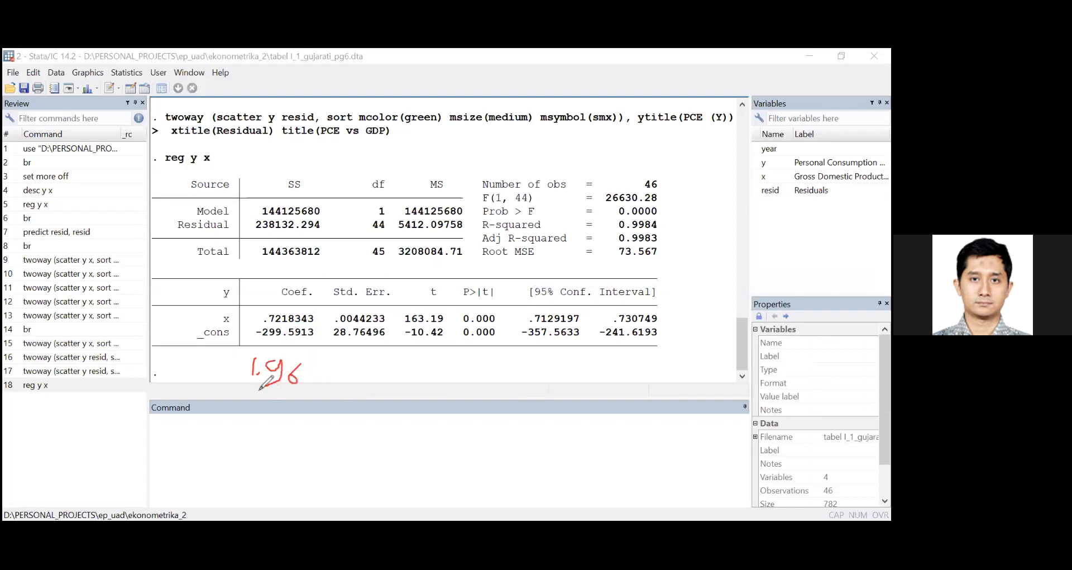
{"action": "mouse_move", "coordinate": [225, 360]}
{"action": "left_mouse_down"}
{"action": "mouse_move", "coordinate": [223, 381]}
{"action": "mouse_move", "coordinate": [240, 371]}
{"action": "left_mouse_up"}
Sketch a bell curve over a baseline below the results, with cutoff lines labelled -1.96 and 1.96.
{"action": "mouse_move", "coordinate": [290, 458]}
{"action": "left_mouse_down"}
{"action": "mouse_move", "coordinate": [364, 426]}
{"action": "mouse_move", "coordinate": [419, 431]}
{"action": "mouse_move", "coordinate": [470, 462]}
{"action": "left_mouse_up"}
{"action": "left_click_drag", "start_coordinate": [281, 468], "coordinate": [473, 476]}
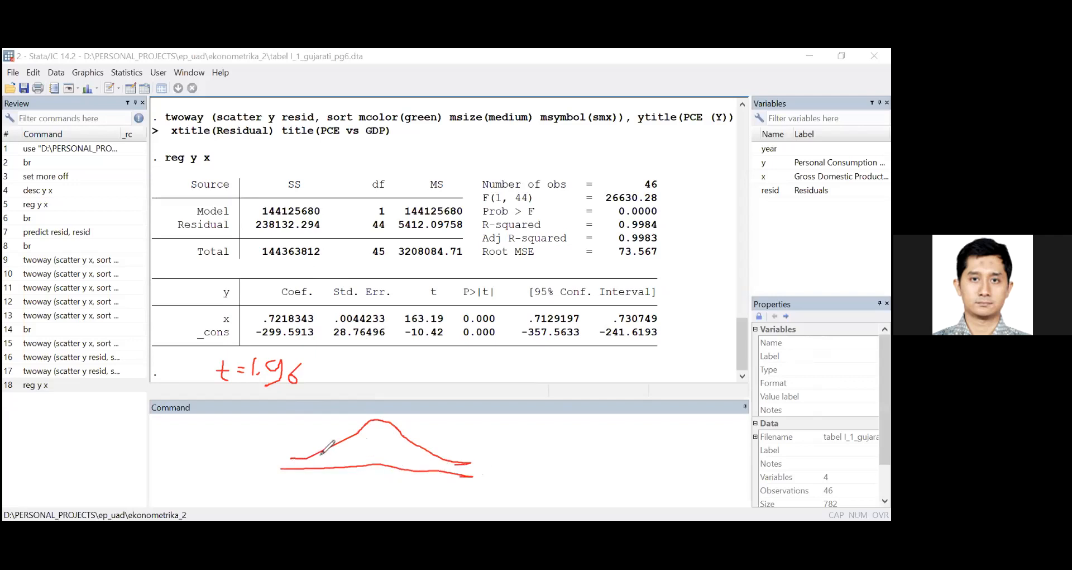
{"action": "left_click_drag", "start_coordinate": [320, 452], "coordinate": [319, 468]}
{"action": "left_click_drag", "start_coordinate": [428, 455], "coordinate": [424, 470]}
{"action": "left_click_drag", "start_coordinate": [310, 476], "coordinate": [333, 494]}
{"action": "mouse_move", "coordinate": [415, 480]}
{"action": "left_mouse_down"}
{"action": "mouse_move", "coordinate": [415, 490]}
{"action": "mouse_move", "coordinate": [436, 491]}
{"action": "left_mouse_up"}
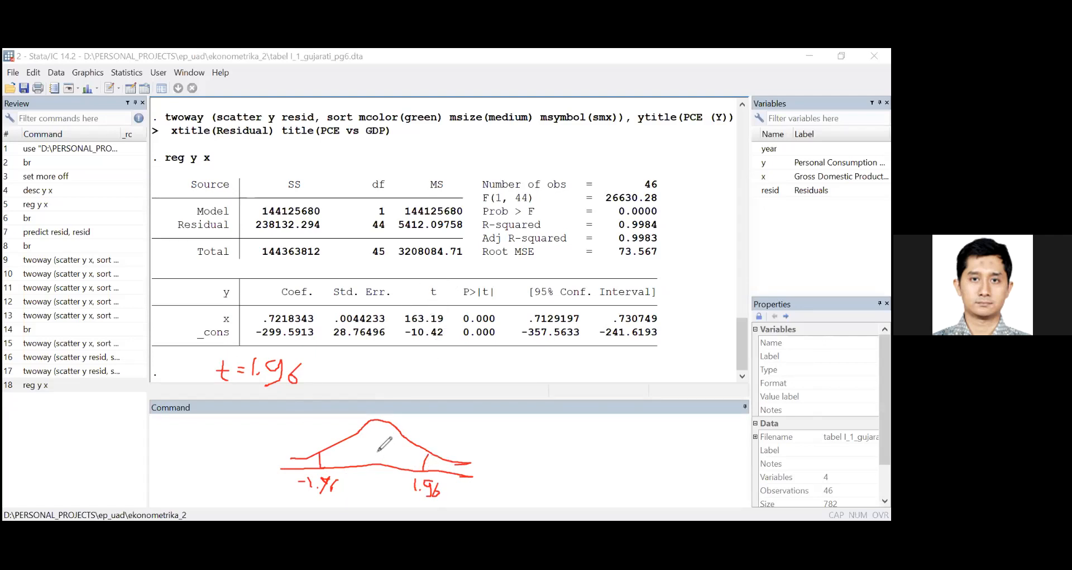
Hatch the area between the two cutoffs and label it Ho: FTR with an arrow.
{"action": "mouse_move", "coordinate": [334, 446]}
{"action": "left_mouse_down"}
{"action": "mouse_move", "coordinate": [341, 461]}
{"action": "mouse_move", "coordinate": [391, 453]}
{"action": "left_mouse_up"}
{"action": "mouse_move", "coordinate": [398, 440]}
{"action": "left_mouse_down"}
{"action": "mouse_move", "coordinate": [416, 457]}
{"action": "mouse_move", "coordinate": [426, 427]}
{"action": "mouse_move", "coordinate": [492, 419]}
{"action": "left_mouse_up"}
{"action": "mouse_move", "coordinate": [484, 419]}
{"action": "left_mouse_down"}
{"action": "mouse_move", "coordinate": [483, 430]}
{"action": "mouse_move", "coordinate": [500, 432]}
{"action": "mouse_move", "coordinate": [505, 420]}
{"action": "mouse_move", "coordinate": [507, 434]}
{"action": "left_mouse_up"}
{"action": "left_click_drag", "start_coordinate": [508, 419], "coordinate": [528, 435]}
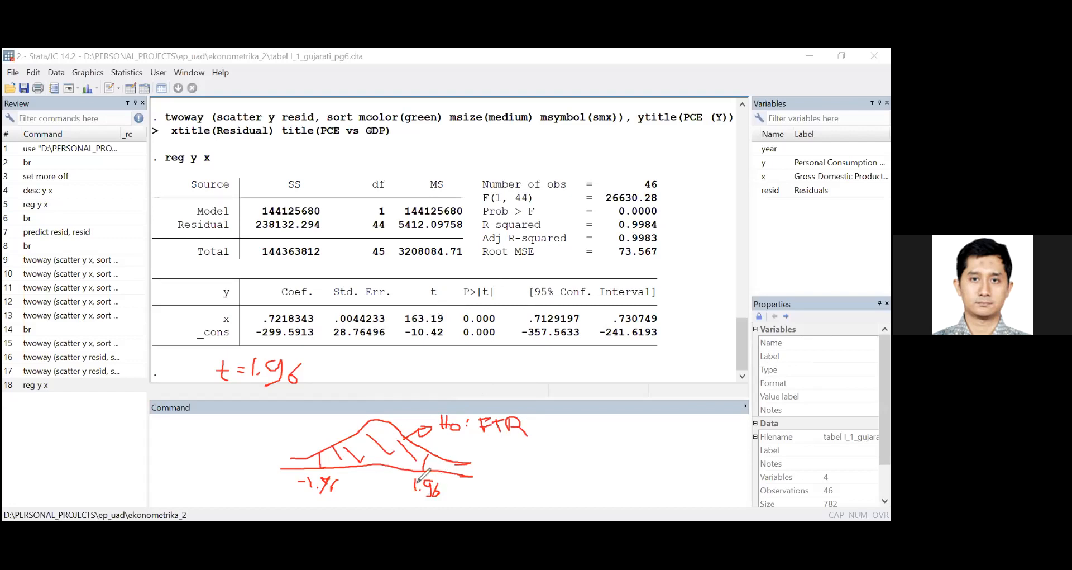
Draw arrows from both tails of the bell curve and label the upper tail Ho Reject.
{"action": "left_click_drag", "start_coordinate": [448, 463], "coordinate": [488, 457]}
{"action": "left_click_drag", "start_coordinate": [305, 455], "coordinate": [288, 438]}
{"action": "mouse_move", "coordinate": [513, 446]}
{"action": "left_mouse_down"}
{"action": "mouse_move", "coordinate": [528, 459]}
{"action": "mouse_move", "coordinate": [592, 447]}
{"action": "mouse_move", "coordinate": [611, 464]}
{"action": "mouse_move", "coordinate": [638, 453]}
{"action": "left_mouse_up"}
{"action": "left_click_drag", "start_coordinate": [655, 455], "coordinate": [657, 453]}
{"action": "left_click", "coordinate": [615, 442]}
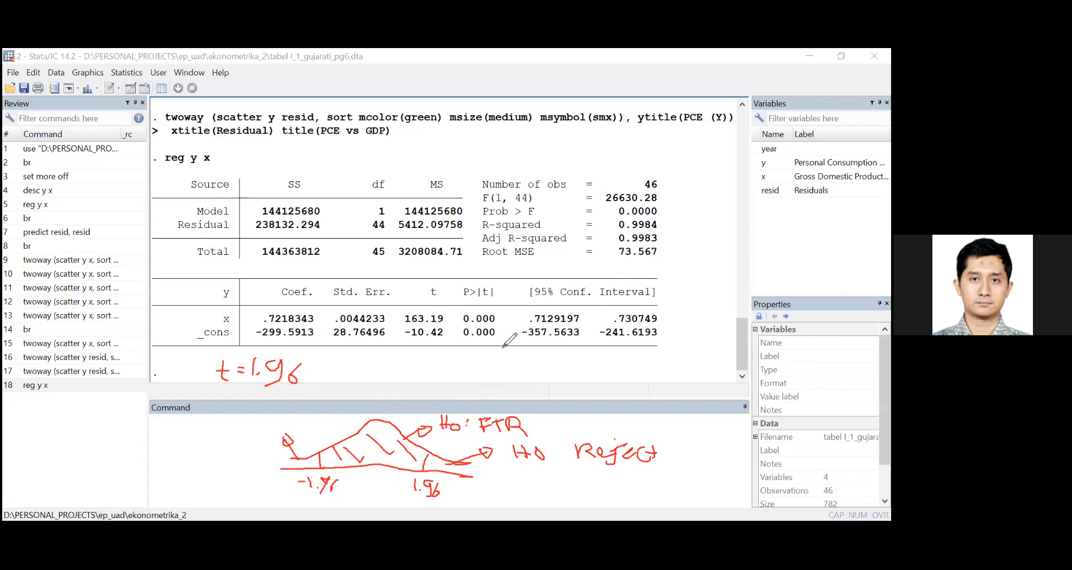
Tick the x coefficient, circle its 163.19 t statistic, and extend the curve's baseline to a mark far beyond 1.96.
{"action": "left_click", "coordinate": [409, 313]}
{"action": "left_click_drag", "start_coordinate": [256, 316], "coordinate": [291, 324]}
{"action": "mouse_move", "coordinate": [401, 306]}
{"action": "left_mouse_down"}
{"action": "mouse_move", "coordinate": [398, 324]}
{"action": "mouse_move", "coordinate": [450, 319]}
{"action": "mouse_move", "coordinate": [435, 309]}
{"action": "mouse_move", "coordinate": [411, 333]}
{"action": "left_mouse_up"}
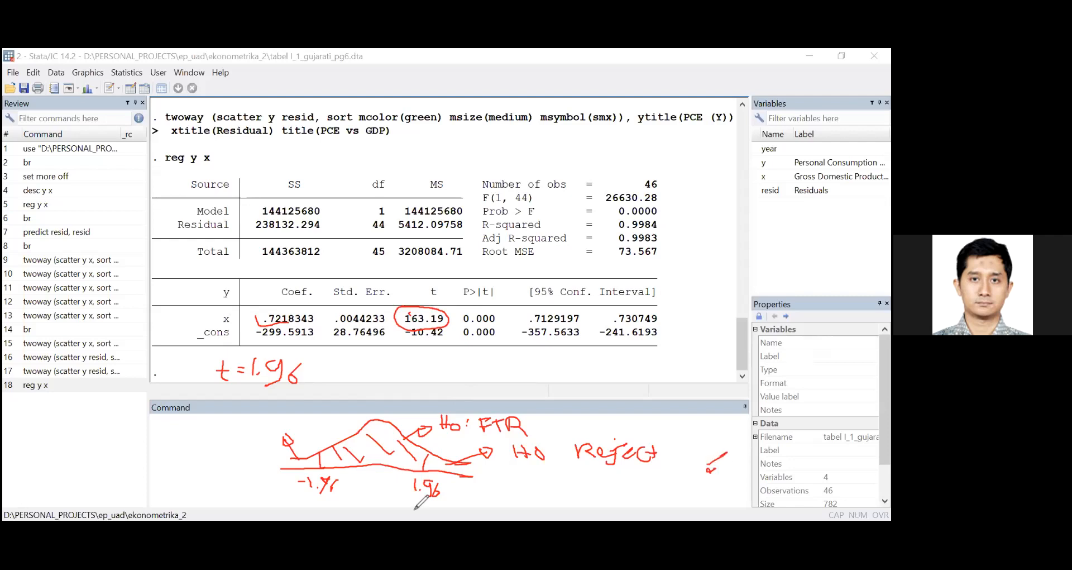
{"action": "left_click_drag", "start_coordinate": [465, 475], "coordinate": [716, 474]}
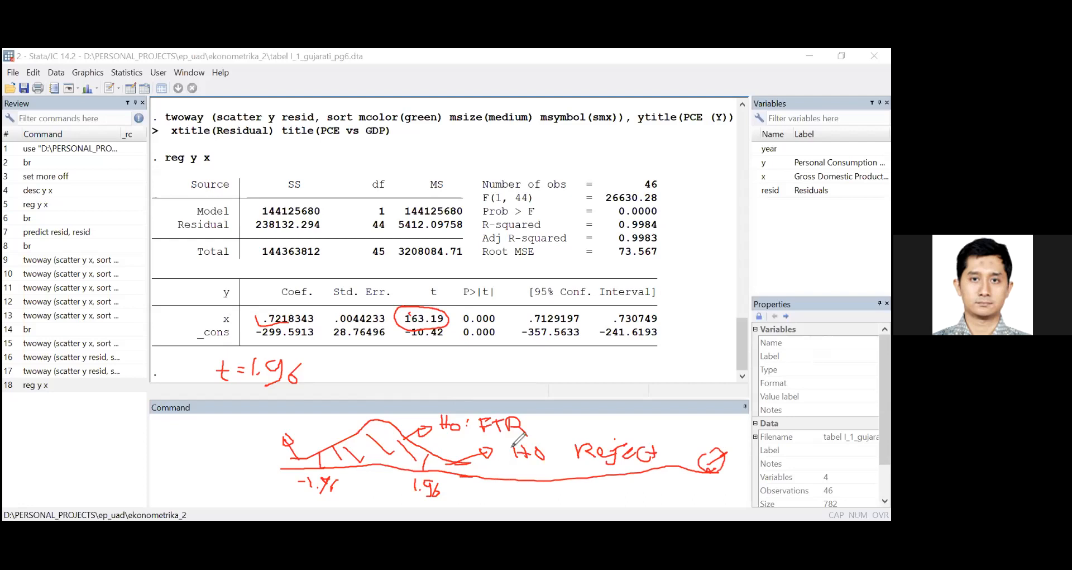
Circle Ho in the rejection label and the t and P>|t| column headings.
{"action": "mouse_move", "coordinate": [519, 453]}
{"action": "left_mouse_down"}
{"action": "mouse_move", "coordinate": [517, 463]}
{"action": "mouse_move", "coordinate": [562, 449]}
{"action": "mouse_move", "coordinate": [512, 446]}
{"action": "mouse_move", "coordinate": [536, 460]}
{"action": "left_mouse_up"}
{"action": "mouse_move", "coordinate": [431, 307]}
{"action": "left_mouse_down"}
{"action": "mouse_move", "coordinate": [443, 283]}
{"action": "mouse_move", "coordinate": [430, 305]}
{"action": "left_mouse_up"}
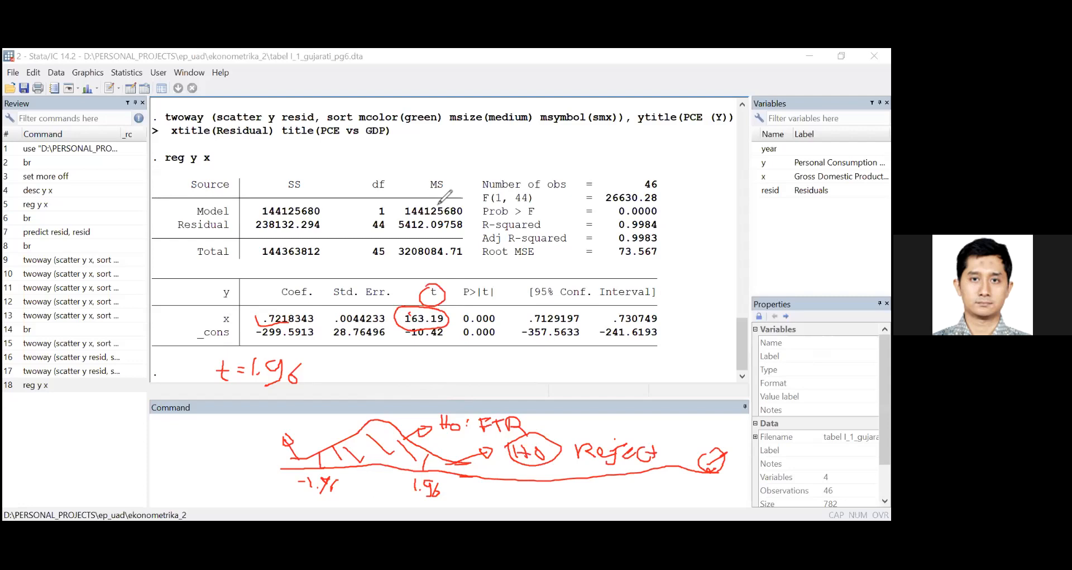
{"action": "mouse_move", "coordinate": [470, 283]}
{"action": "left_mouse_down"}
{"action": "mouse_move", "coordinate": [478, 301]}
{"action": "mouse_move", "coordinate": [467, 283]}
{"action": "left_mouse_up"}
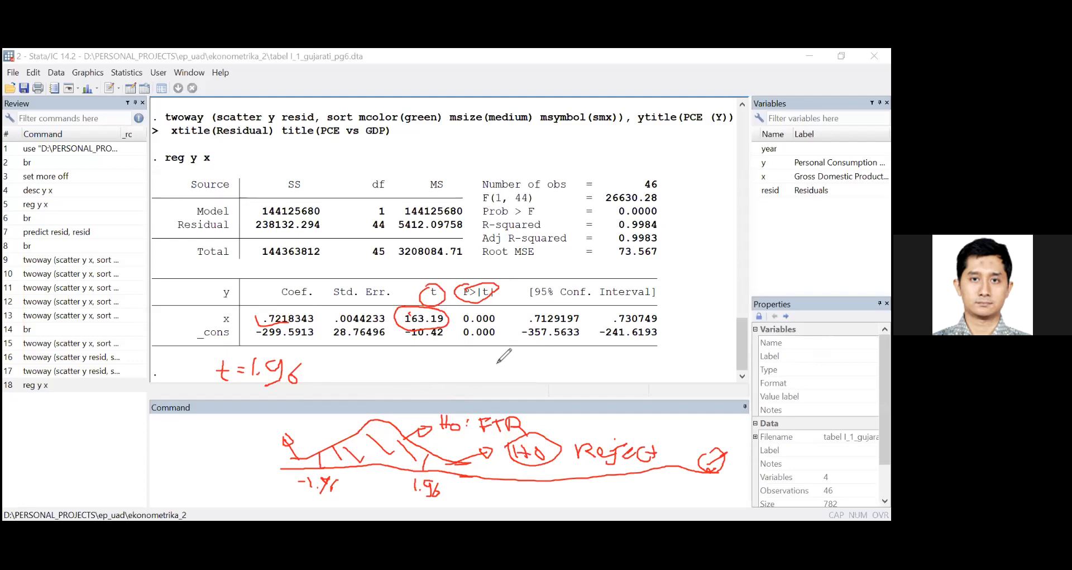
Handwrite the rule 0.05 > p value beneath the coefficient table.
{"action": "mouse_move", "coordinate": [387, 357]}
{"action": "left_mouse_down"}
{"action": "mouse_move", "coordinate": [414, 369]}
{"action": "mouse_move", "coordinate": [419, 354]}
{"action": "mouse_move", "coordinate": [412, 379]}
{"action": "left_mouse_up"}
{"action": "left_click", "coordinate": [390, 362]}
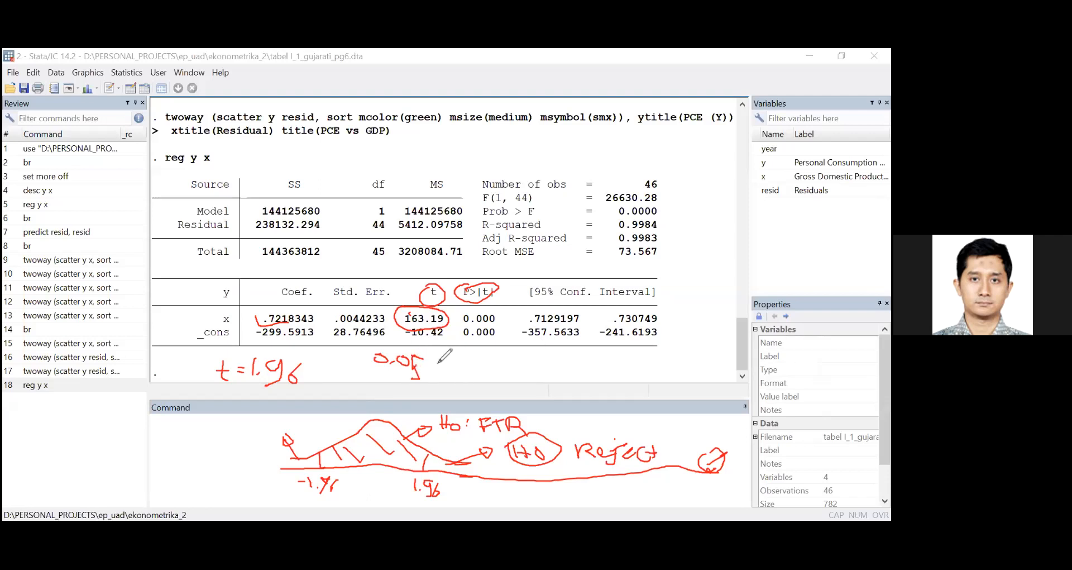
{"action": "mouse_move", "coordinate": [447, 368]}
{"action": "left_mouse_down"}
{"action": "mouse_move", "coordinate": [435, 370]}
{"action": "mouse_move", "coordinate": [495, 359]}
{"action": "mouse_move", "coordinate": [536, 377]}
{"action": "mouse_move", "coordinate": [562, 363]}
{"action": "mouse_move", "coordinate": [564, 378]}
{"action": "left_mouse_up"}
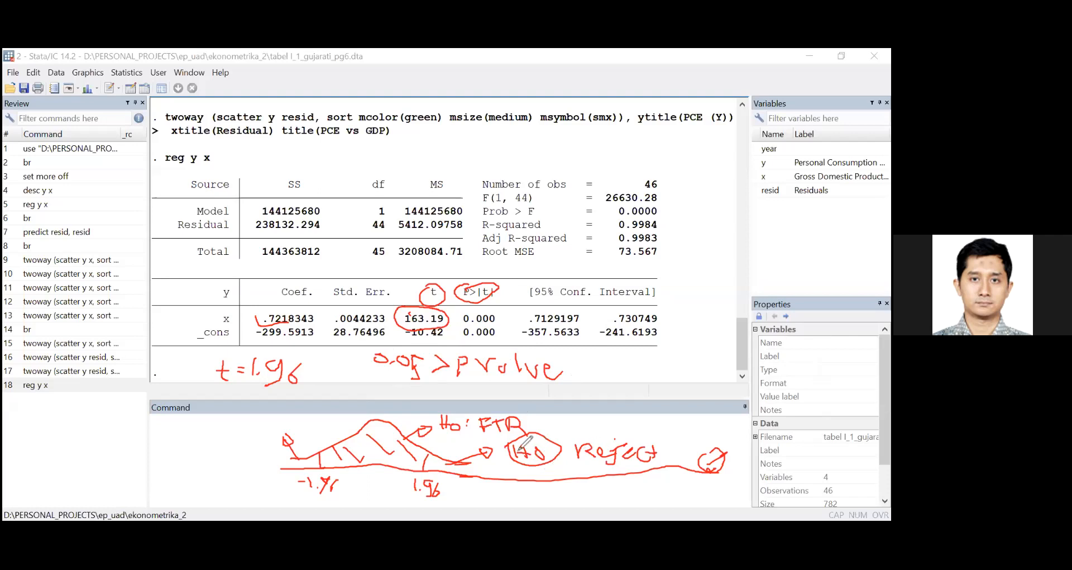
Strike through and circle the Ho Reject label, and circle the 0.000 p-value of x.
{"action": "mouse_move", "coordinate": [504, 441]}
{"action": "left_mouse_down"}
{"action": "mouse_move", "coordinate": [502, 464]}
{"action": "mouse_move", "coordinate": [659, 450]}
{"action": "left_mouse_up"}
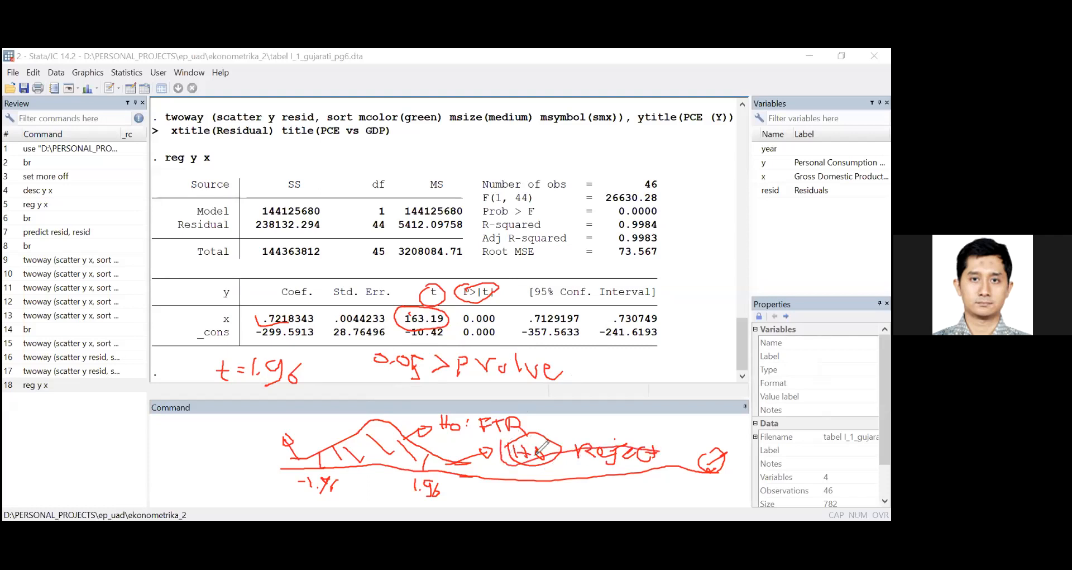
{"action": "mouse_move", "coordinate": [608, 414]}
{"action": "left_mouse_down"}
{"action": "mouse_move", "coordinate": [664, 425]}
{"action": "mouse_move", "coordinate": [561, 463]}
{"action": "mouse_move", "coordinate": [603, 416]}
{"action": "left_mouse_up"}
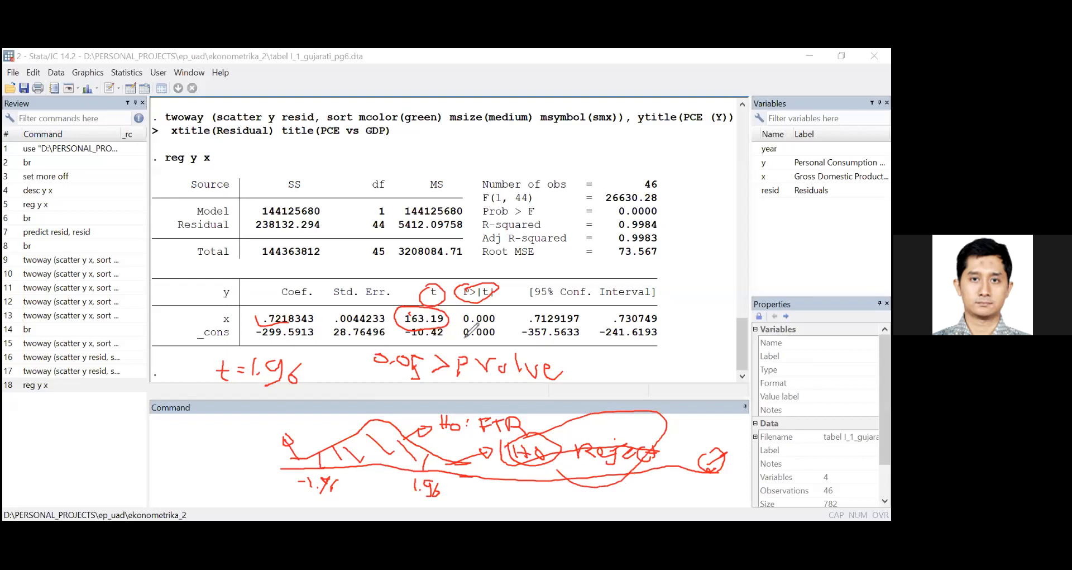
{"action": "left_click_drag", "start_coordinate": [462, 316], "coordinate": [498, 316]}
Mark the confidence limits of x with lines above and plus signs in front, and circle the FTR label.
{"action": "mouse_move", "coordinate": [523, 313]}
{"action": "left_mouse_down"}
{"action": "mouse_move", "coordinate": [523, 324]}
{"action": "mouse_move", "coordinate": [667, 323]}
{"action": "mouse_move", "coordinate": [660, 307]}
{"action": "mouse_move", "coordinate": [527, 310]}
{"action": "left_mouse_up"}
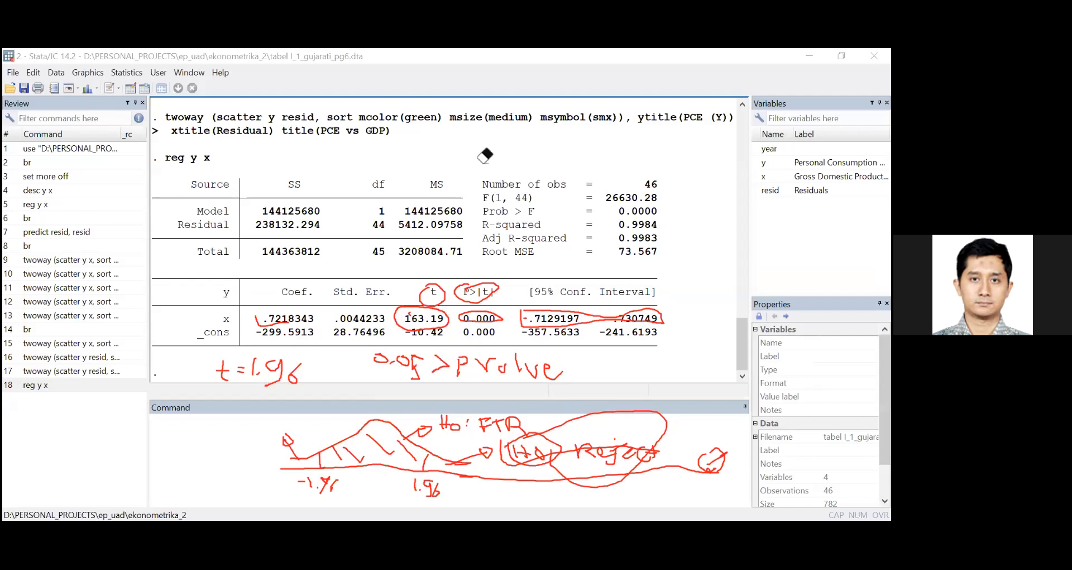
{"action": "key", "text": "ctrl+z"}
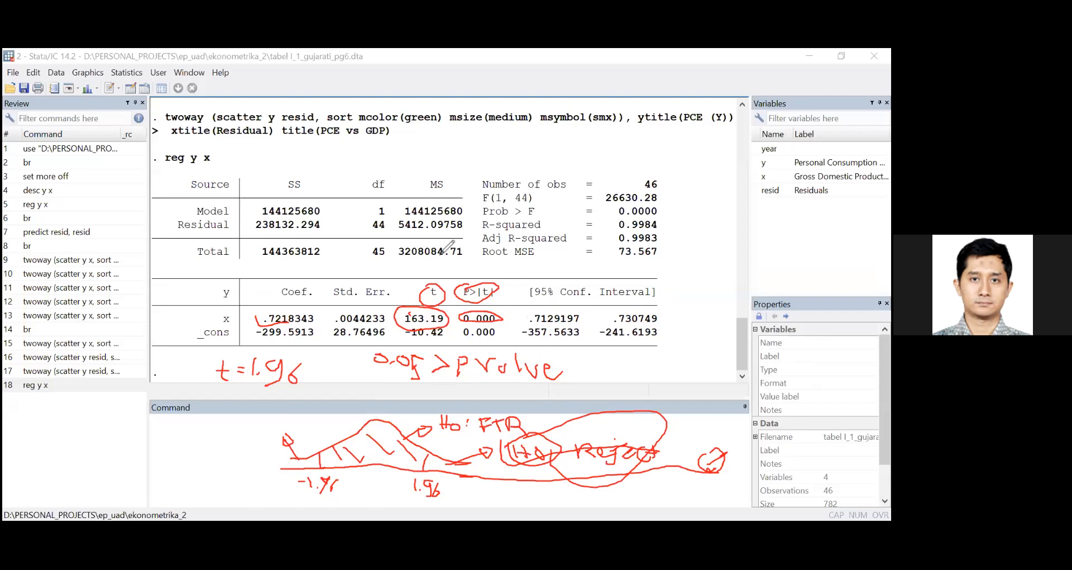
{"action": "left_click_drag", "start_coordinate": [541, 310], "coordinate": [657, 310]}
{"action": "mouse_move", "coordinate": [473, 409]}
{"action": "left_mouse_down"}
{"action": "mouse_move", "coordinate": [544, 424]}
{"action": "mouse_move", "coordinate": [505, 414]}
{"action": "left_mouse_up"}
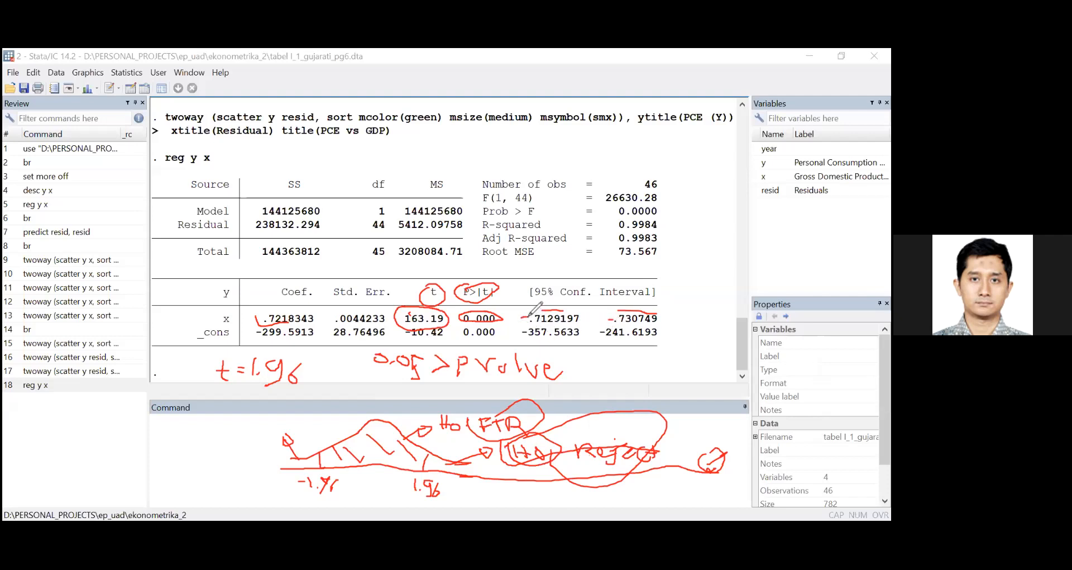
{"action": "left_click_drag", "start_coordinate": [524, 313], "coordinate": [524, 323]}
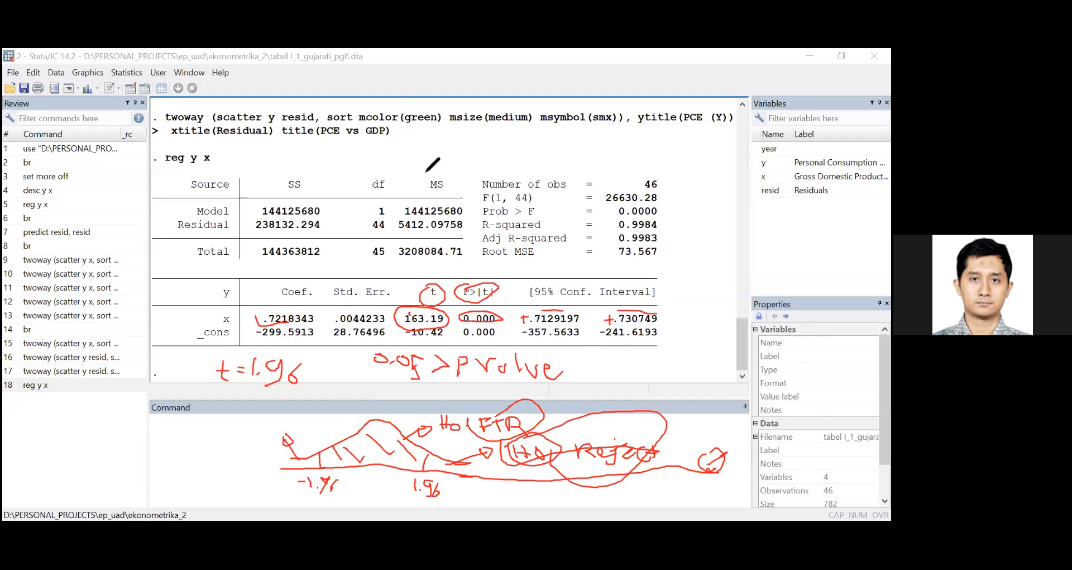
Erase the handwritten marks on the x row and around the column headings, and the p value rule beneath the coefficient table.
{"action": "left_click_drag", "start_coordinate": [523, 316], "coordinate": [529, 321]}
{"action": "mouse_move", "coordinate": [606, 316]}
{"action": "left_mouse_down"}
{"action": "mouse_move", "coordinate": [631, 311]}
{"action": "mouse_move", "coordinate": [550, 309]}
{"action": "left_mouse_up"}
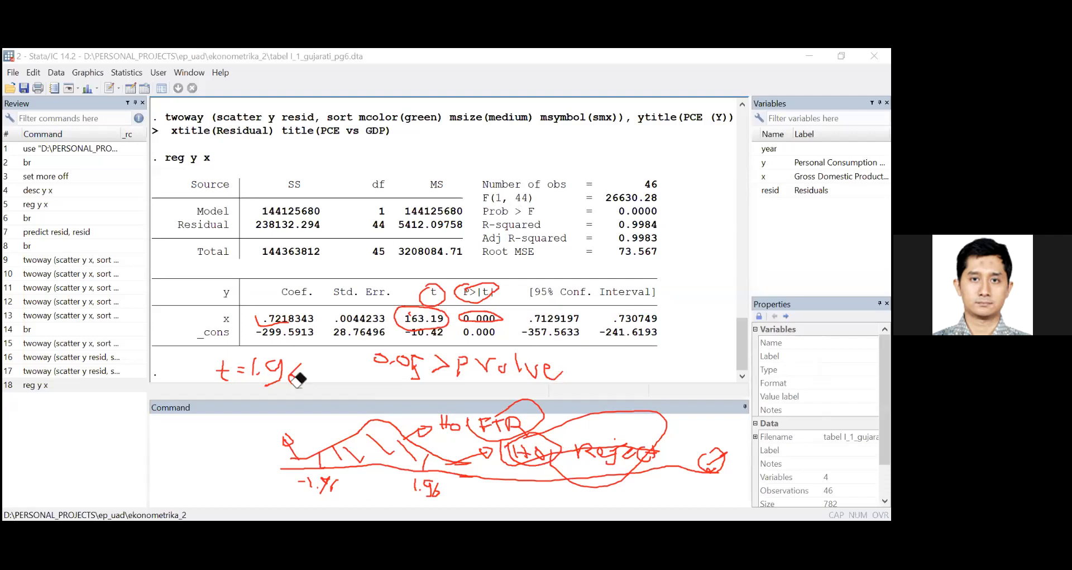
{"action": "left_click", "coordinate": [305, 332]}
{"action": "mouse_move", "coordinate": [517, 321]}
{"action": "left_mouse_down"}
{"action": "mouse_move", "coordinate": [411, 313]}
{"action": "mouse_move", "coordinate": [444, 319]}
{"action": "left_mouse_up"}
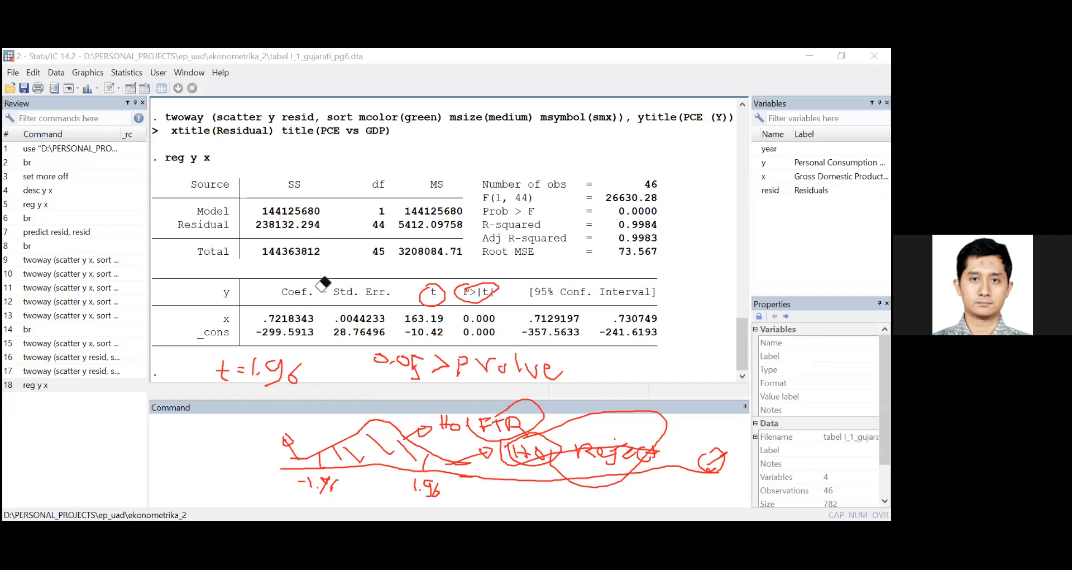
{"action": "left_click_drag", "start_coordinate": [475, 366], "coordinate": [419, 204]}
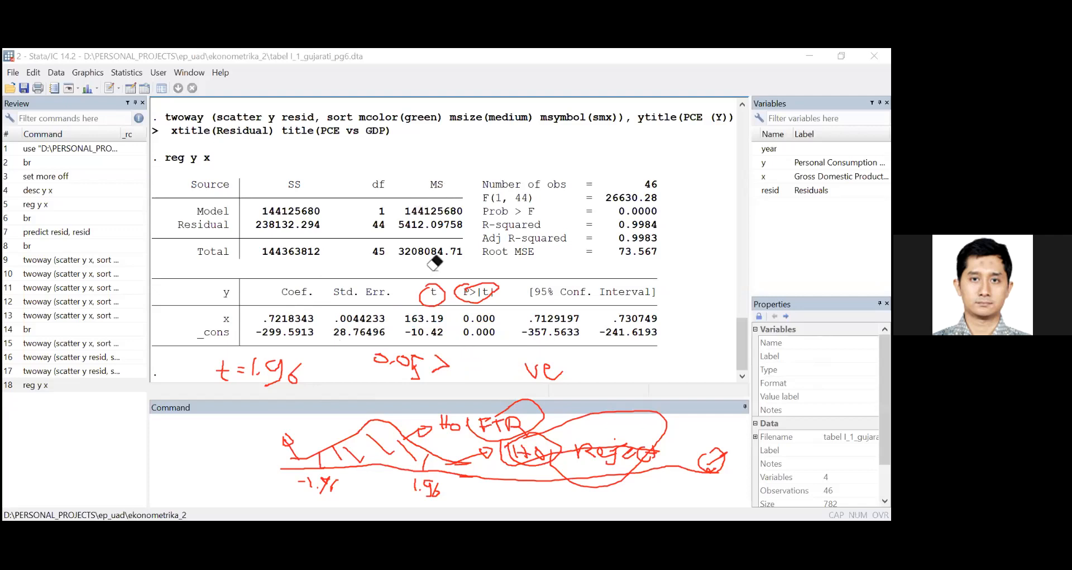
{"action": "mouse_move", "coordinate": [485, 290]}
{"action": "left_mouse_down"}
{"action": "mouse_move", "coordinate": [293, 364]}
{"action": "mouse_move", "coordinate": [223, 366]}
{"action": "mouse_move", "coordinate": [402, 358]}
{"action": "mouse_move", "coordinate": [590, 373]}
{"action": "mouse_move", "coordinate": [396, 387]}
{"action": "mouse_move", "coordinate": [438, 364]}
{"action": "mouse_move", "coordinate": [534, 454]}
{"action": "mouse_move", "coordinate": [451, 447]}
{"action": "mouse_move", "coordinate": [342, 476]}
{"action": "mouse_move", "coordinate": [295, 449]}
{"action": "mouse_move", "coordinate": [383, 487]}
{"action": "mouse_move", "coordinate": [336, 479]}
{"action": "mouse_move", "coordinate": [443, 421]}
{"action": "mouse_move", "coordinate": [486, 471]}
{"action": "mouse_move", "coordinate": [491, 431]}
{"action": "mouse_move", "coordinate": [533, 401]}
{"action": "mouse_move", "coordinate": [498, 426]}
{"action": "mouse_move", "coordinate": [617, 455]}
{"action": "mouse_move", "coordinate": [719, 461]}
{"action": "mouse_move", "coordinate": [332, 453]}
{"action": "mouse_move", "coordinate": [332, 399]}
{"action": "left_mouse_up"}
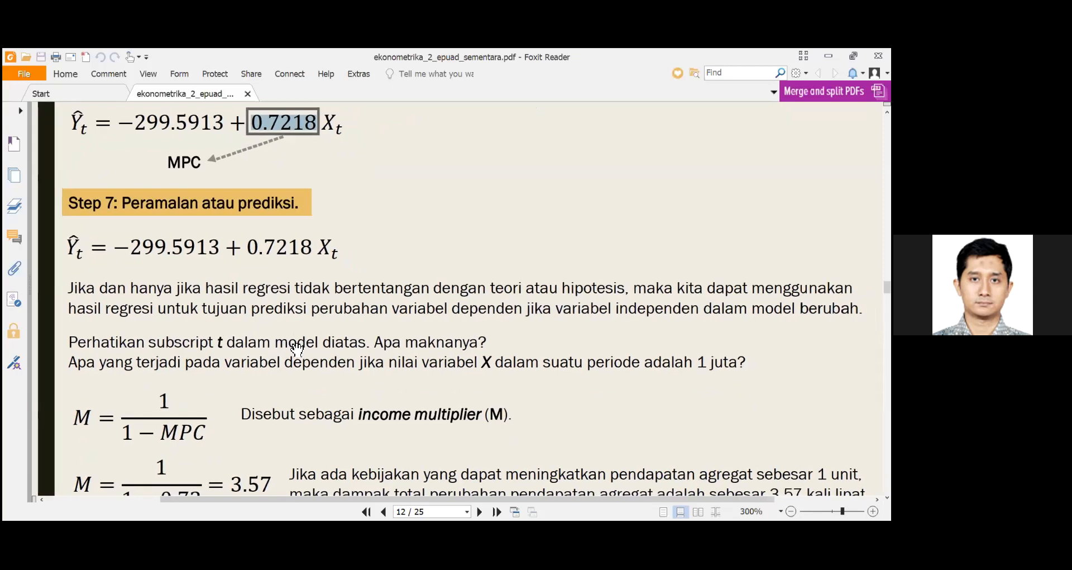
Review the lecture PDF in Foxit Reader from the Step 6 and 7 page back to the Step 2 consumption function.
{"action": "key", "text": "ctrl+0"}
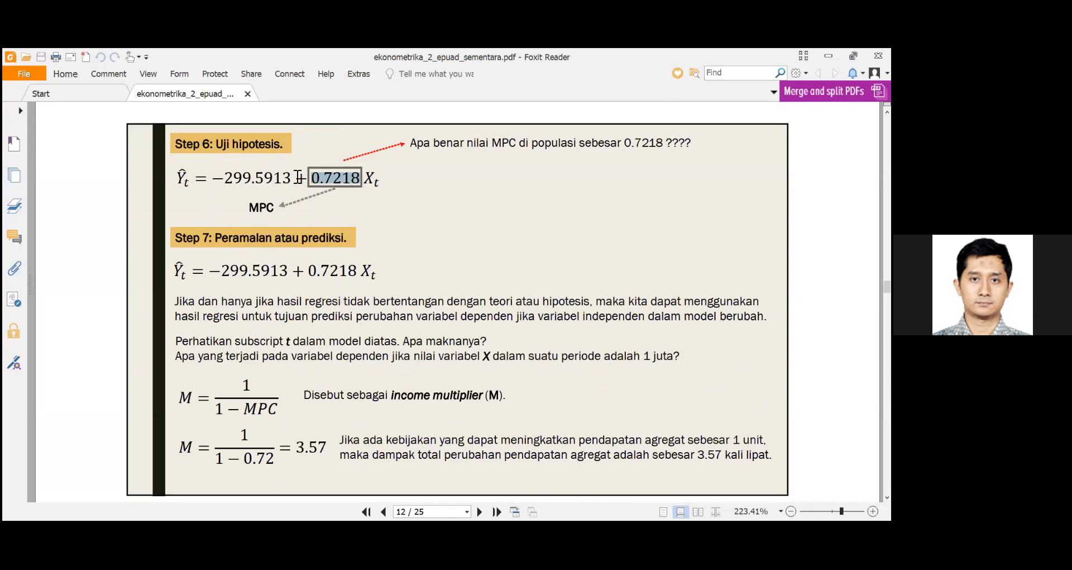
{"action": "scroll", "coordinate": [284, 309], "scroll_direction": "down", "scroll_amount": 2}
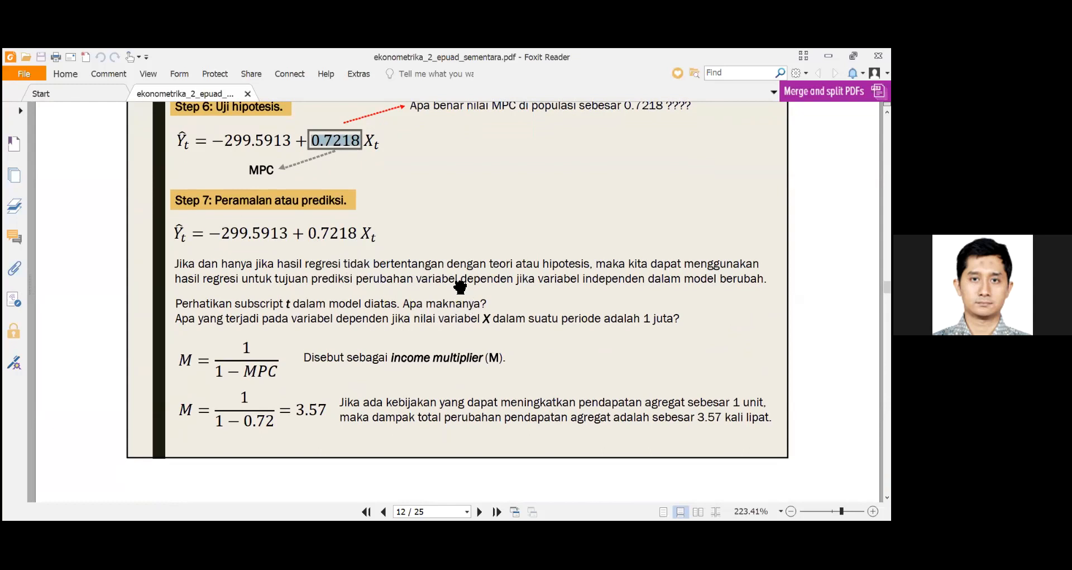
{"action": "scroll", "coordinate": [460, 286], "scroll_direction": "up", "scroll_amount": 10}
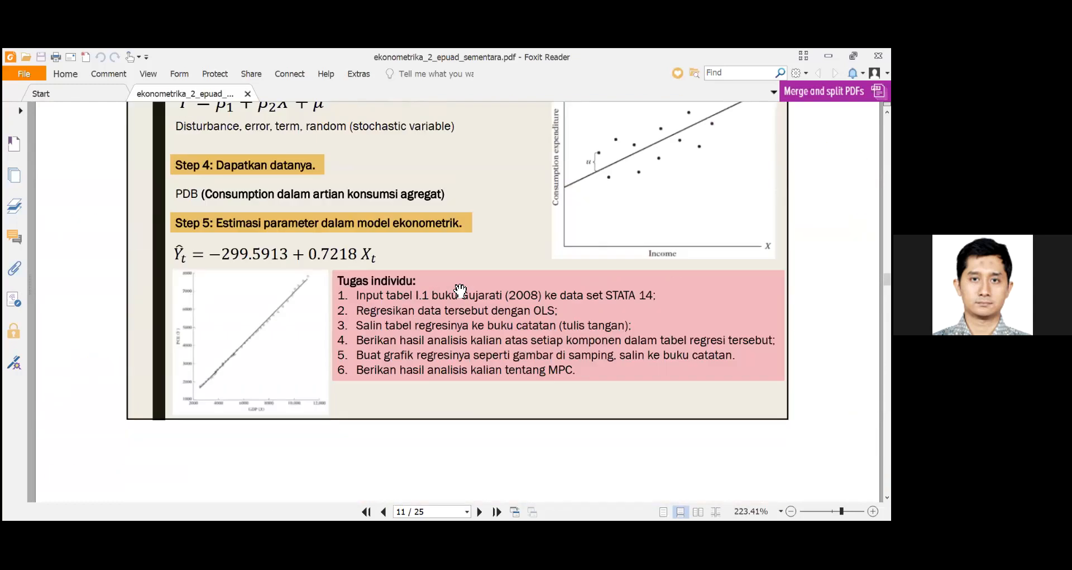
{"action": "scroll", "coordinate": [461, 288], "scroll_direction": "up", "scroll_amount": 3}
{"action": "scroll", "coordinate": [459, 289], "scroll_direction": "up", "scroll_amount": 10}
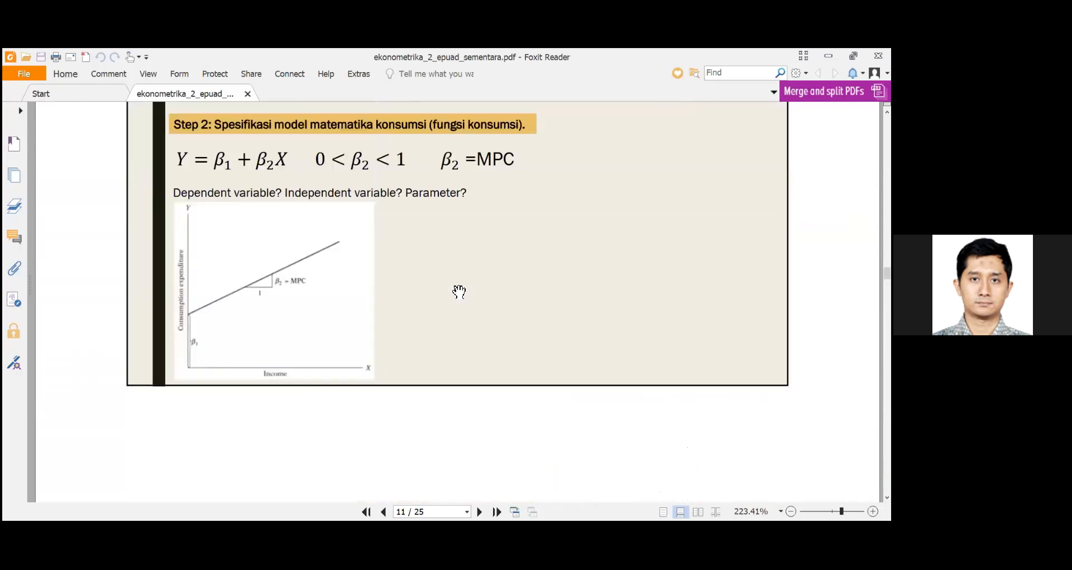
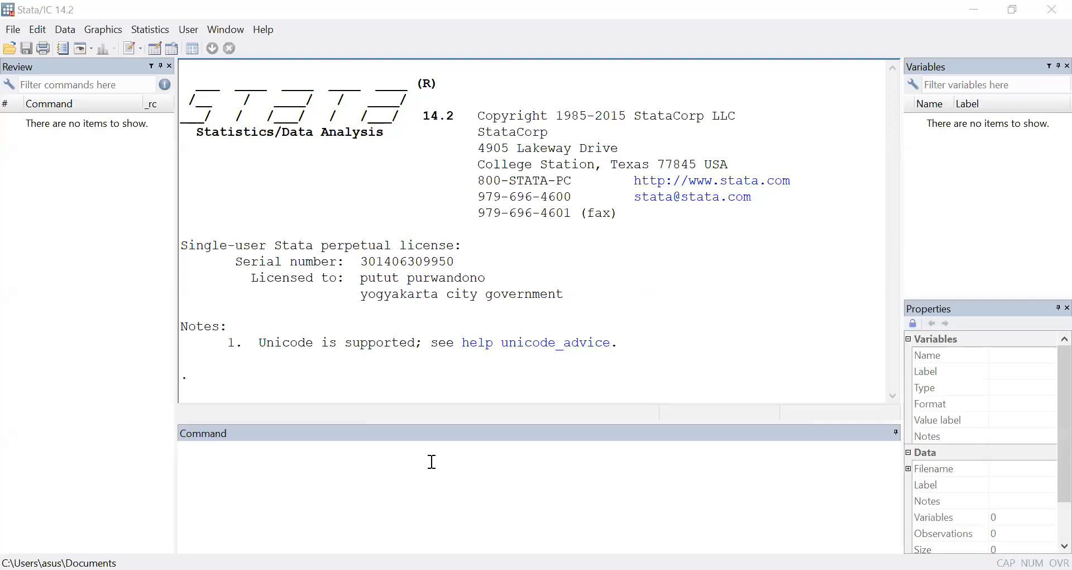
In Stata, open the dataset tabel I_1_gujarati_pg6 from the ekonometrika_2 folder.
{"action": "left_click", "coordinate": [419, 478]}
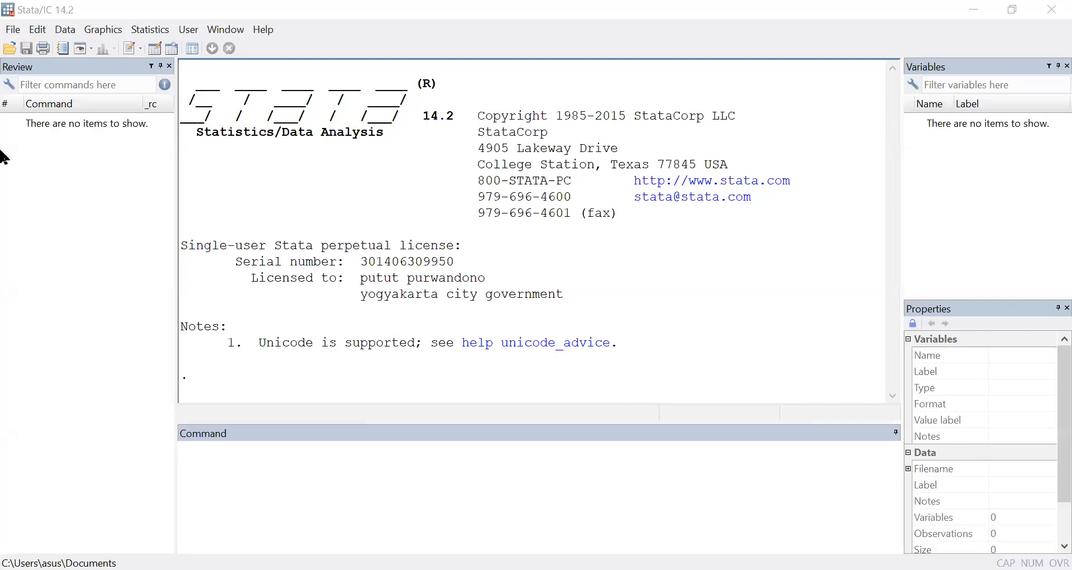
{"action": "left_click", "coordinate": [13, 29]}
{"action": "mouse_move", "coordinate": [102, 266]}
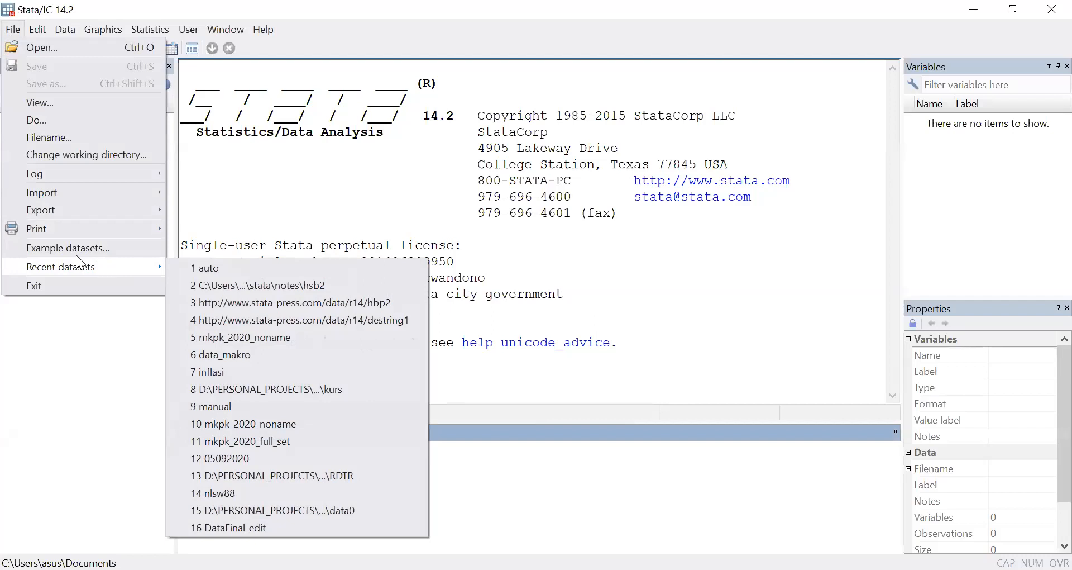
{"action": "left_click", "coordinate": [50, 46]}
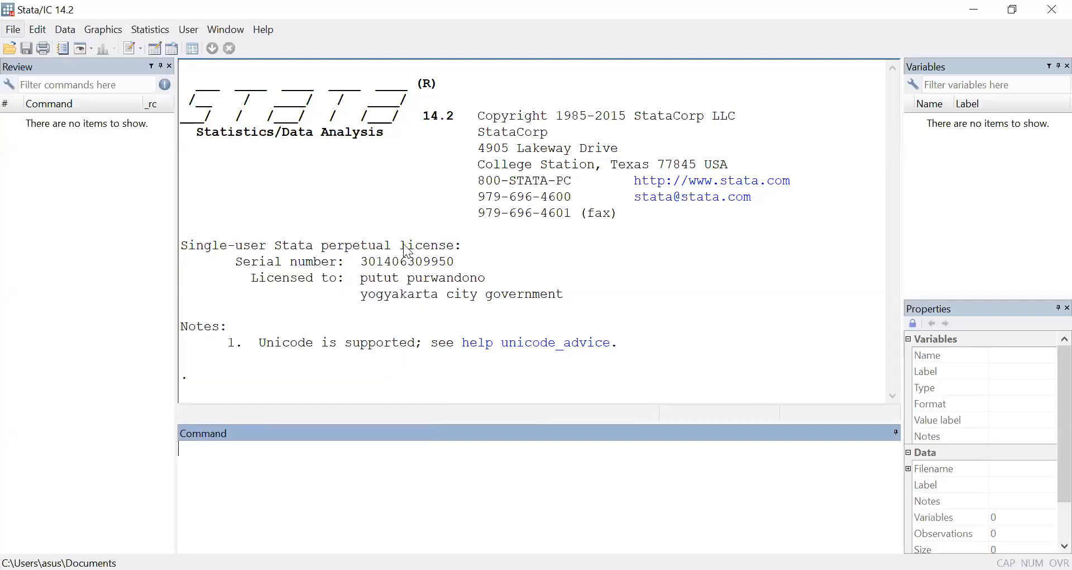
{"action": "left_click", "coordinate": [84, 60]}
{"action": "left_click", "coordinate": [84, 61]}
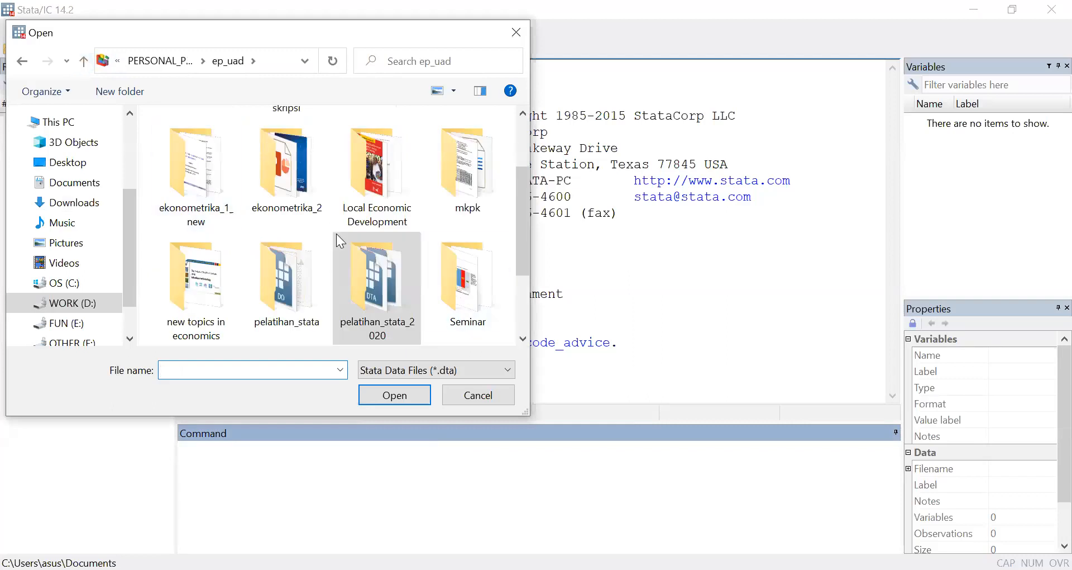
{"action": "scroll", "coordinate": [336, 234], "scroll_direction": "down", "scroll_amount": 2}
{"action": "scroll", "coordinate": [341, 239], "scroll_direction": "up", "scroll_amount": 4}
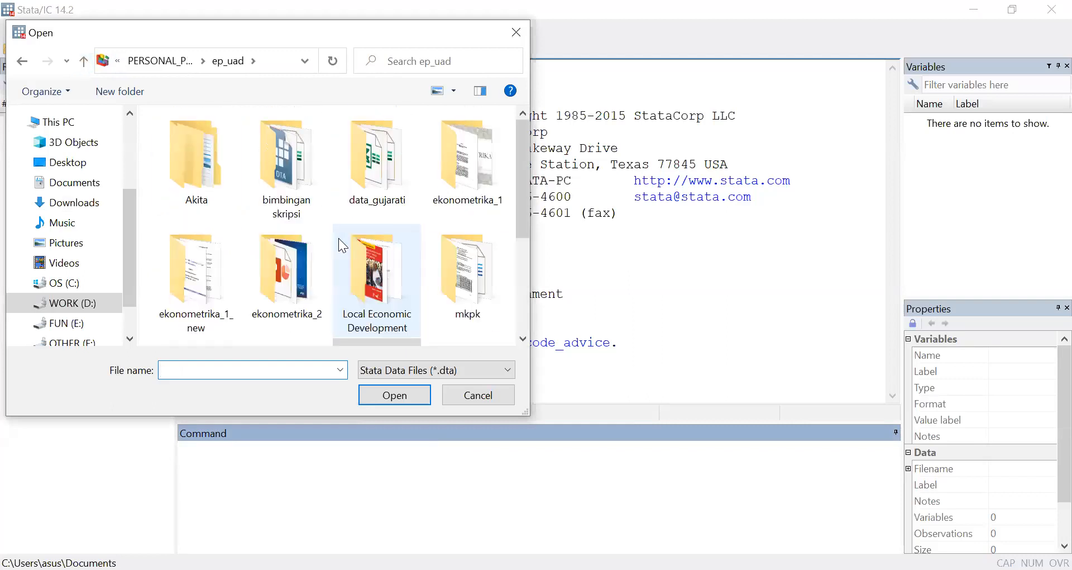
{"action": "double_click", "coordinate": [303, 264]}
{"action": "scroll", "coordinate": [254, 223], "scroll_direction": "down", "scroll_amount": 5}
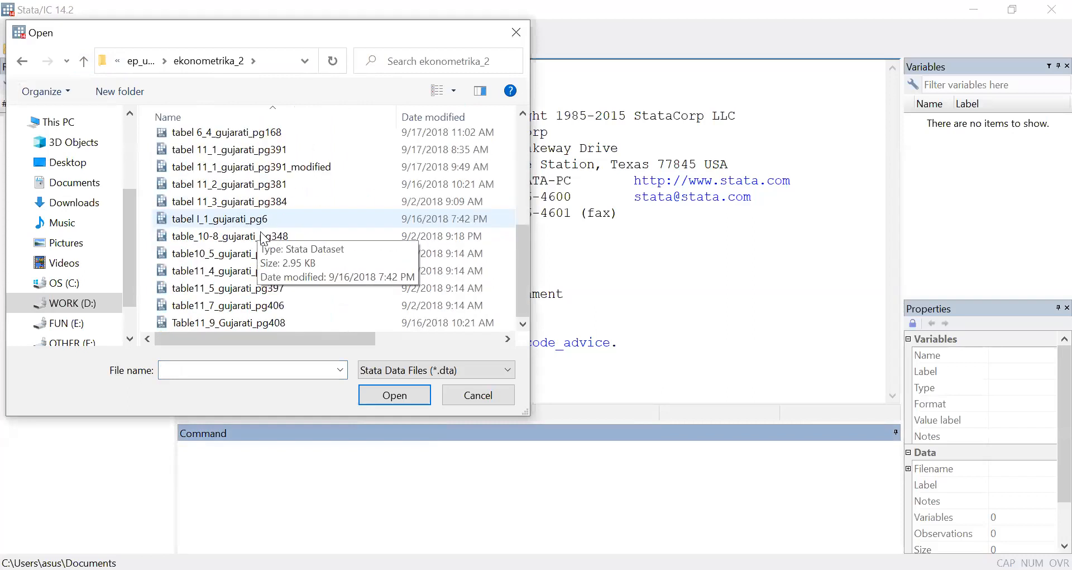
{"action": "double_click", "coordinate": [256, 219]}
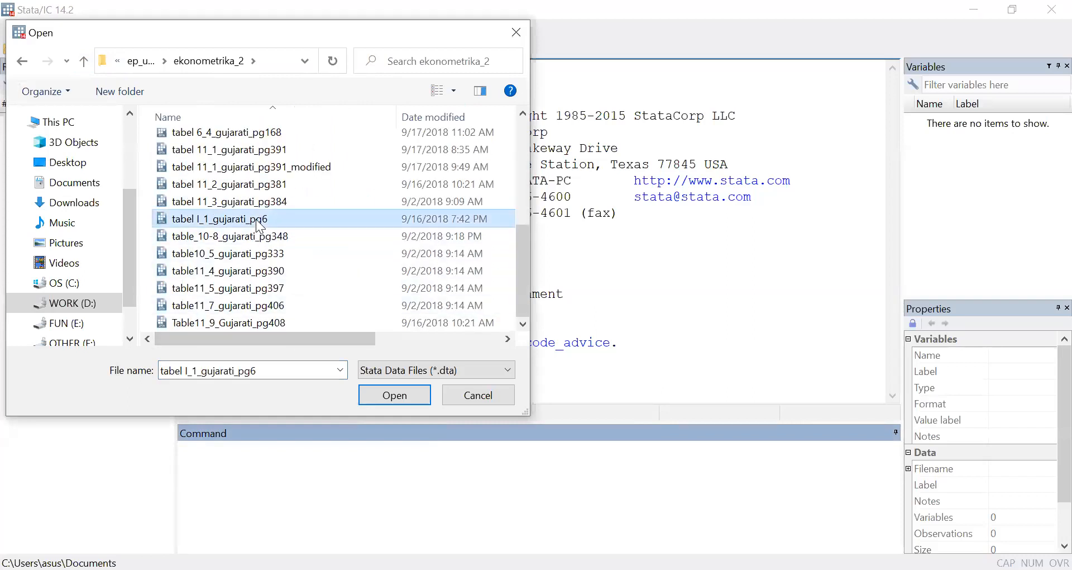
Browse the year, y and x data with the br command and return to the main Stata window.
{"action": "type", "text": "br"}
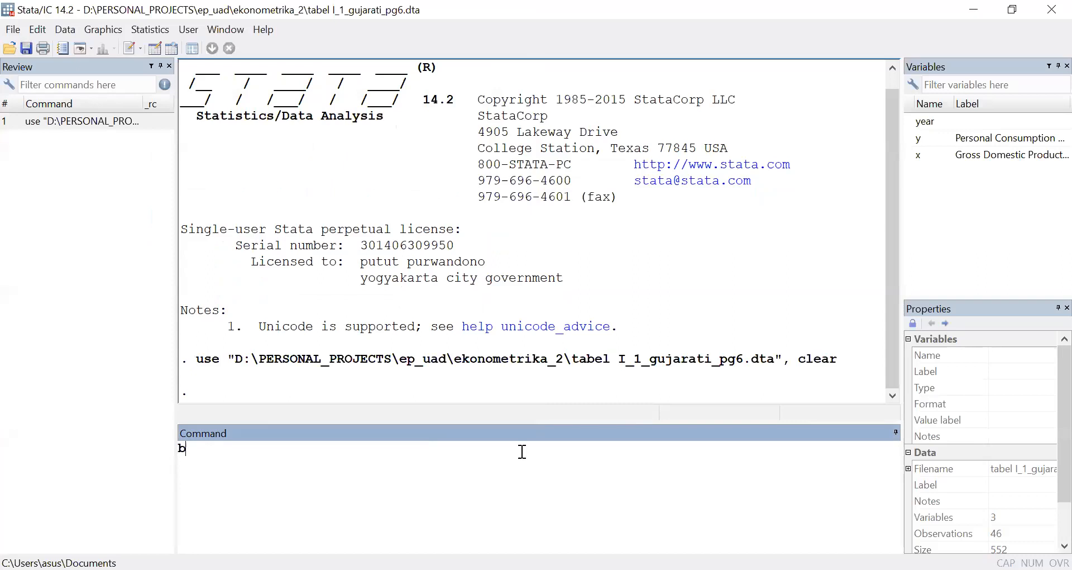
{"action": "key", "text": "Return"}
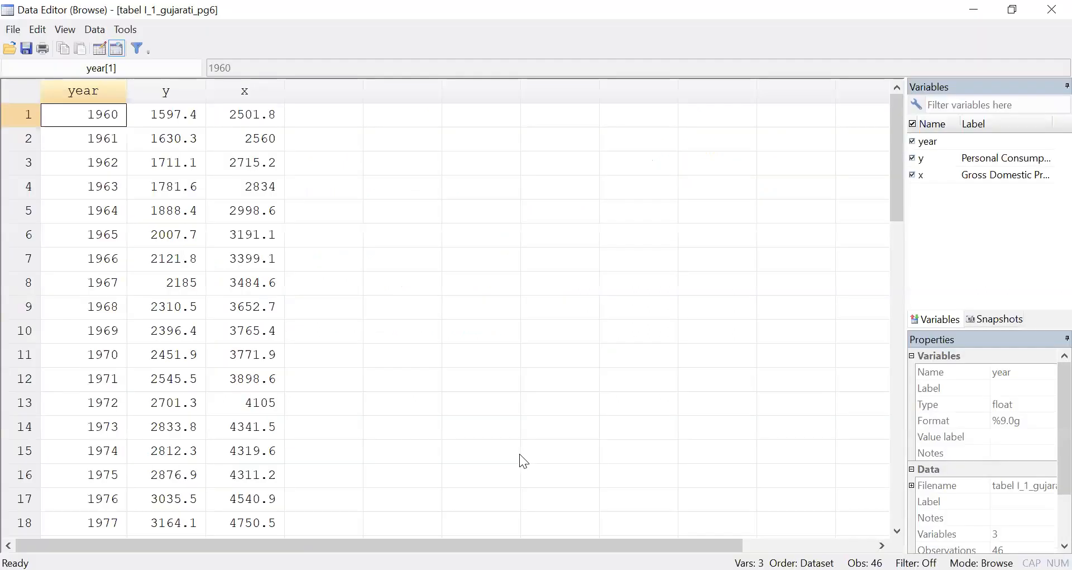
{"action": "key", "text": "alt+Tab"}
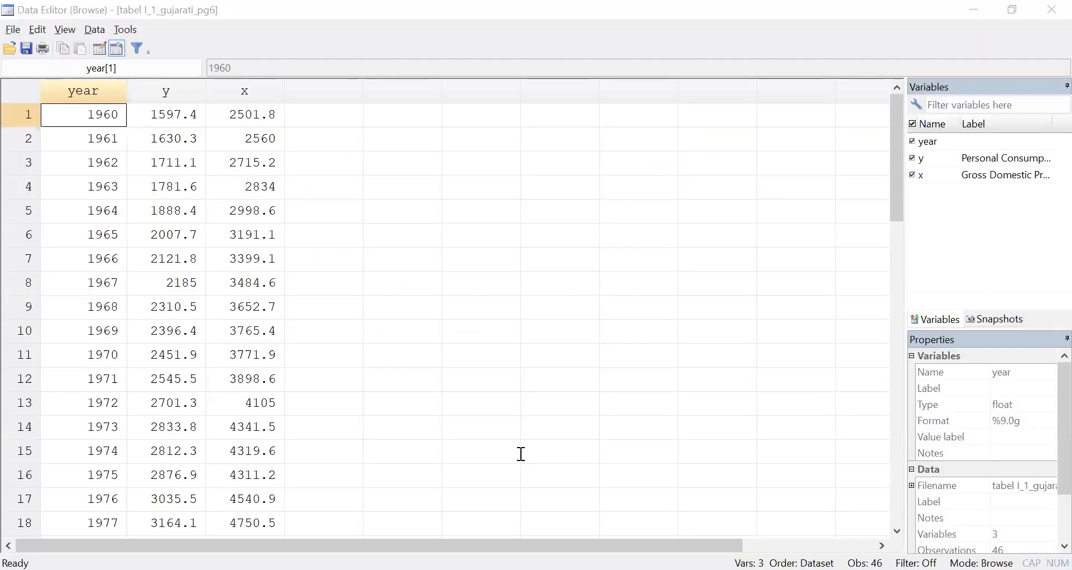
Turn off output paging by running set more off.
{"action": "type", "text": "reg"}
{"action": "key", "text": "BackSpace"}
{"action": "key", "text": "BackSpace"}
{"action": "key", "text": "BackSpace"}
{"action": "type", "text": "set more"}
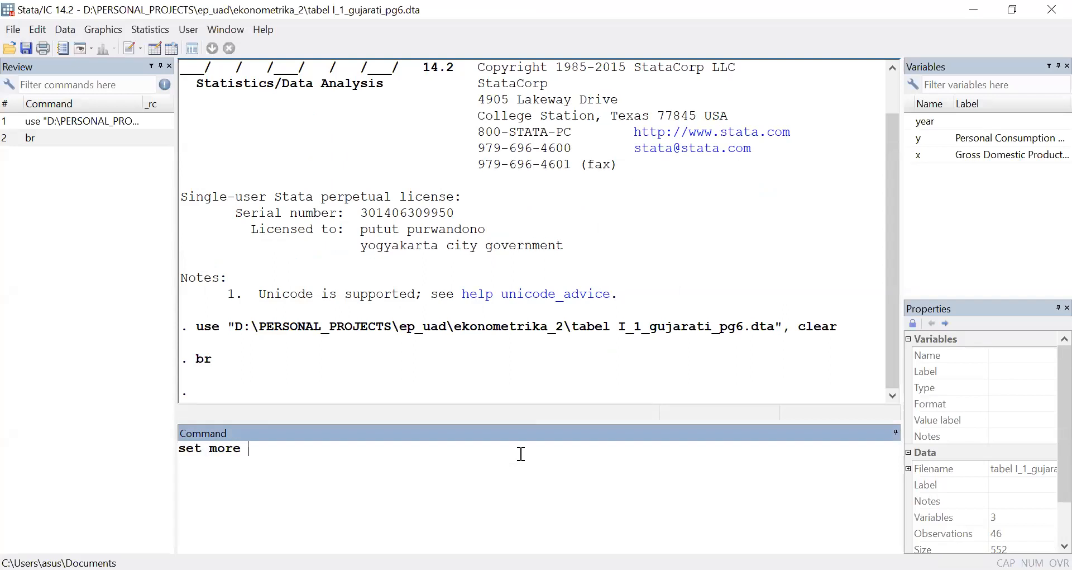
{"action": "type", "text": " off"}
{"action": "key", "text": "Return"}
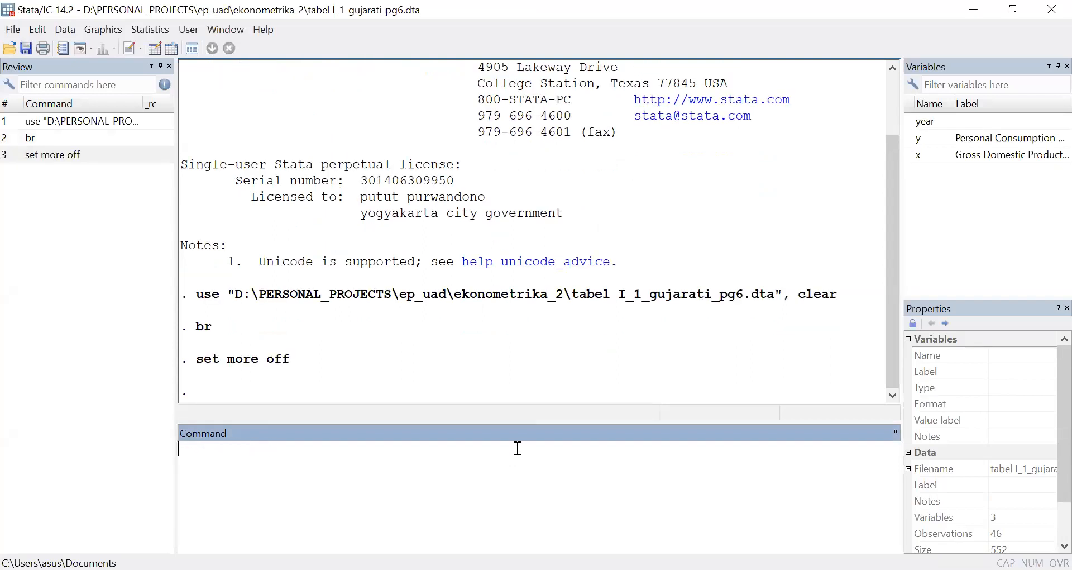
Run help regress, examine the linear regression syntax and options, and return to the main Stata window.
{"action": "type", "text": "reg y x"}
{"action": "key", "text": "Return"}
{"action": "left_click", "coordinate": [433, 444]}
{"action": "type", "text": "help regress"}
{"action": "key", "text": "Return"}
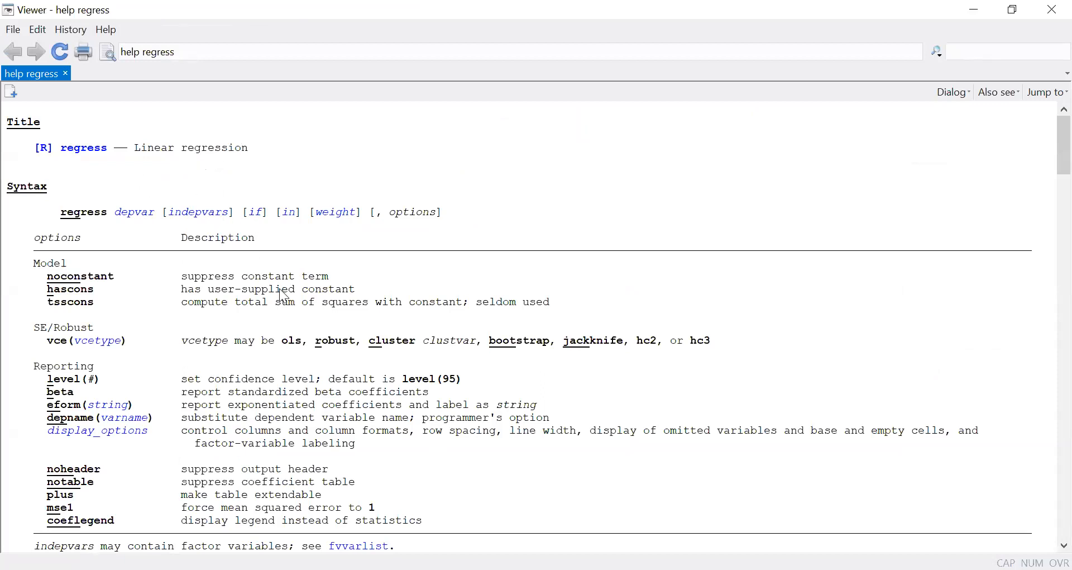
{"action": "scroll", "coordinate": [262, 272], "scroll_direction": "down", "scroll_amount": 1}
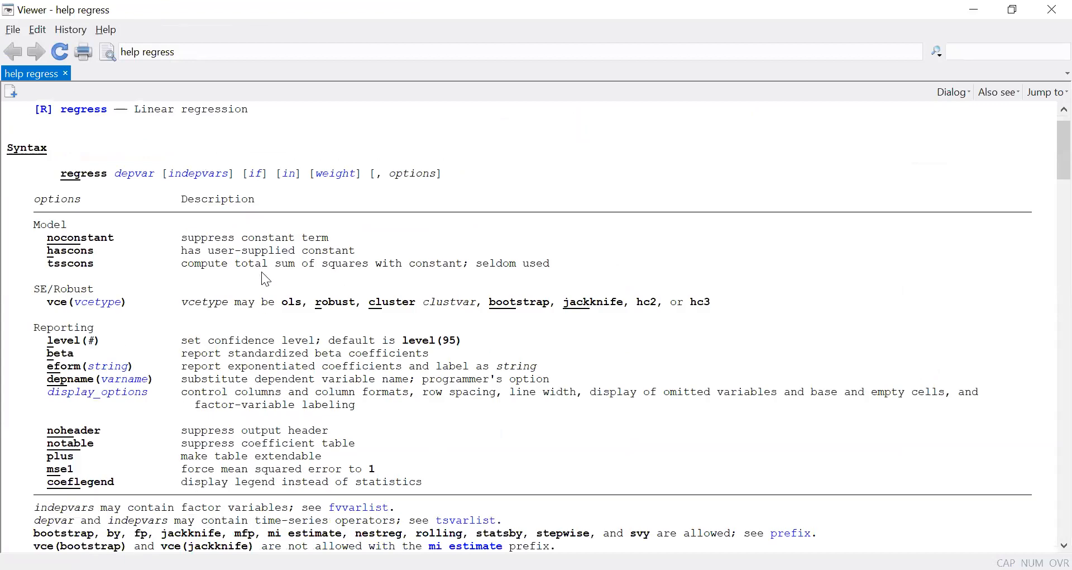
{"action": "key", "text": "alt+Tab"}
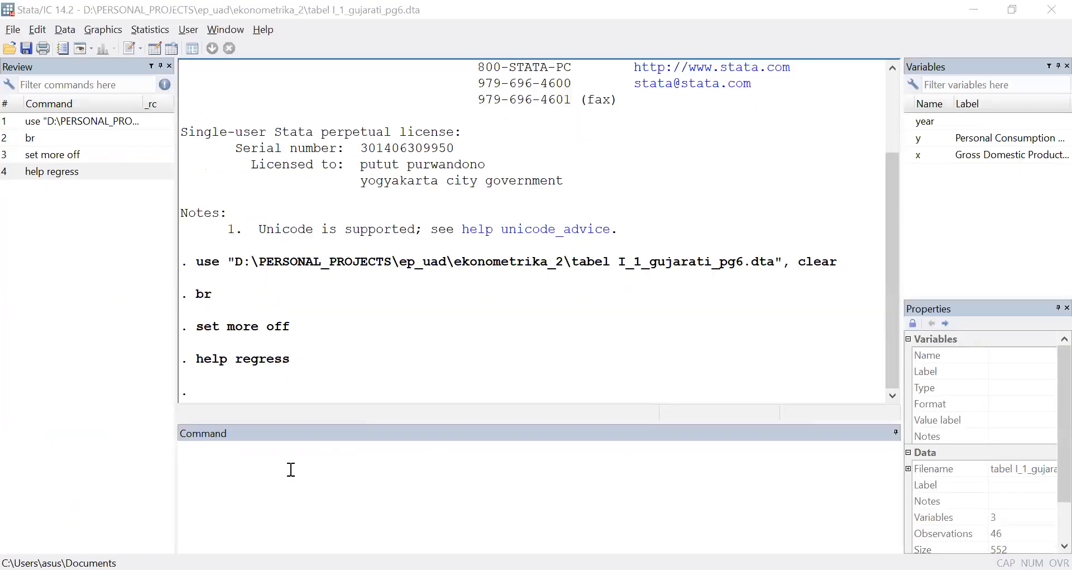
Write the model y = b1 + b2 x^2 on the command line, highlight its squared term, and clear the line.
{"action": "left_click", "coordinate": [309, 462]}
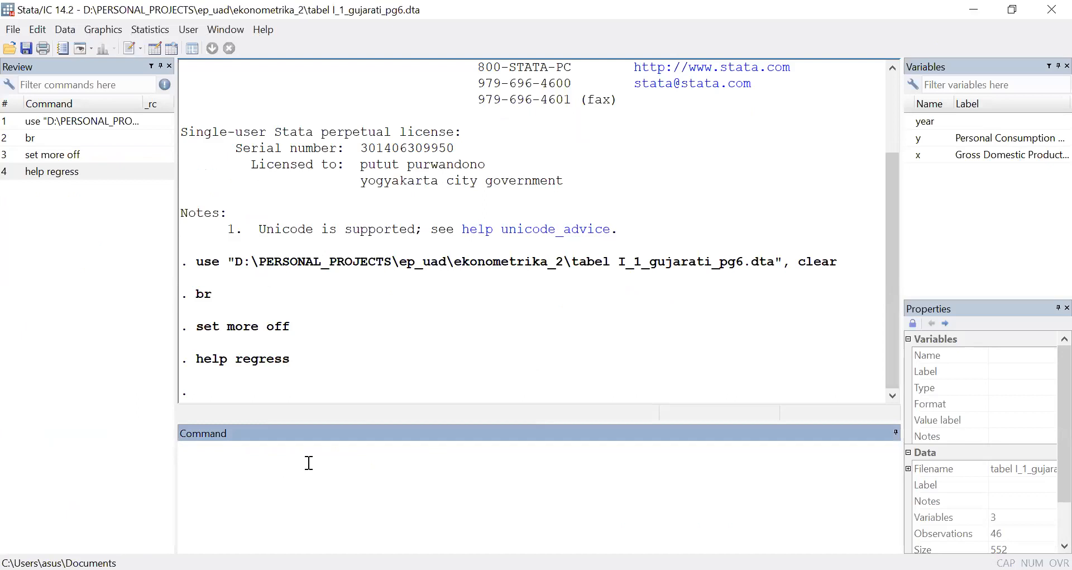
{"action": "type", "text": "y = b1 + b2 x^2"}
{"action": "key", "text": "shift+Left"}
{"action": "key", "text": "shift+Left"}
{"action": "key", "text": "shift+Left"}
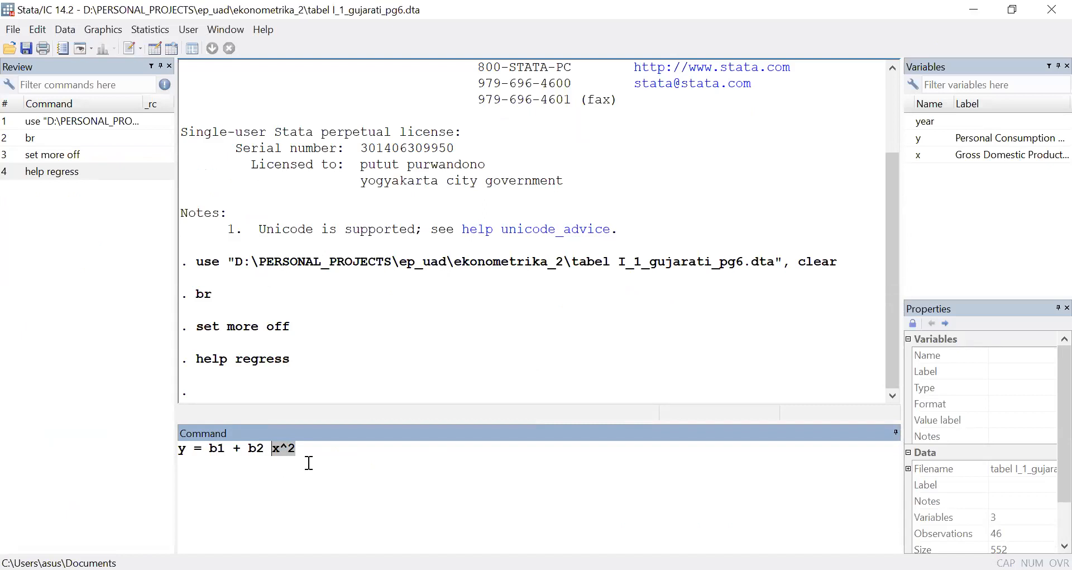
{"action": "key", "text": "shift+Home"}
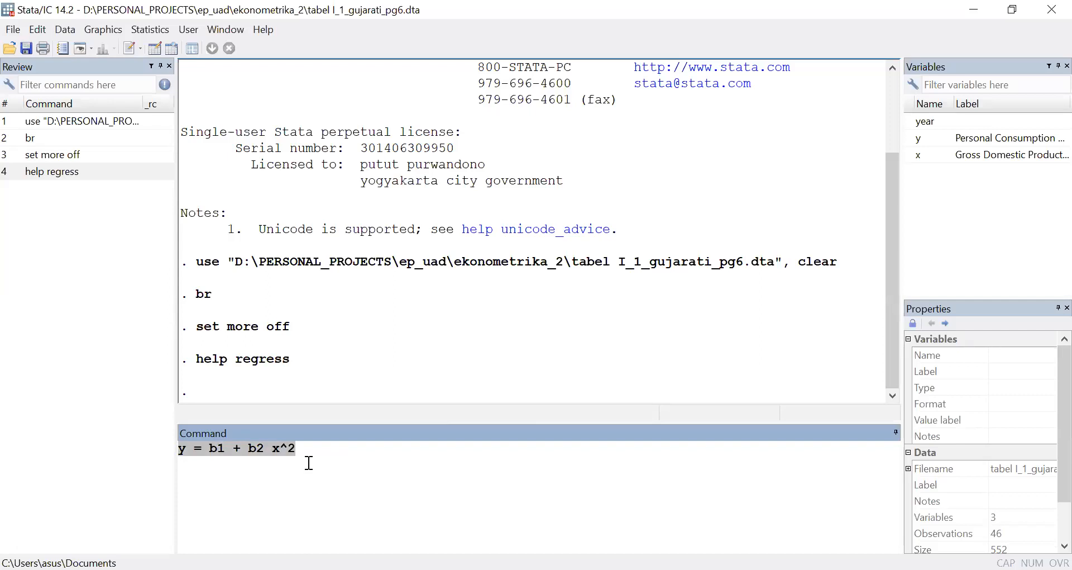
{"action": "key", "text": "BackSpace"}
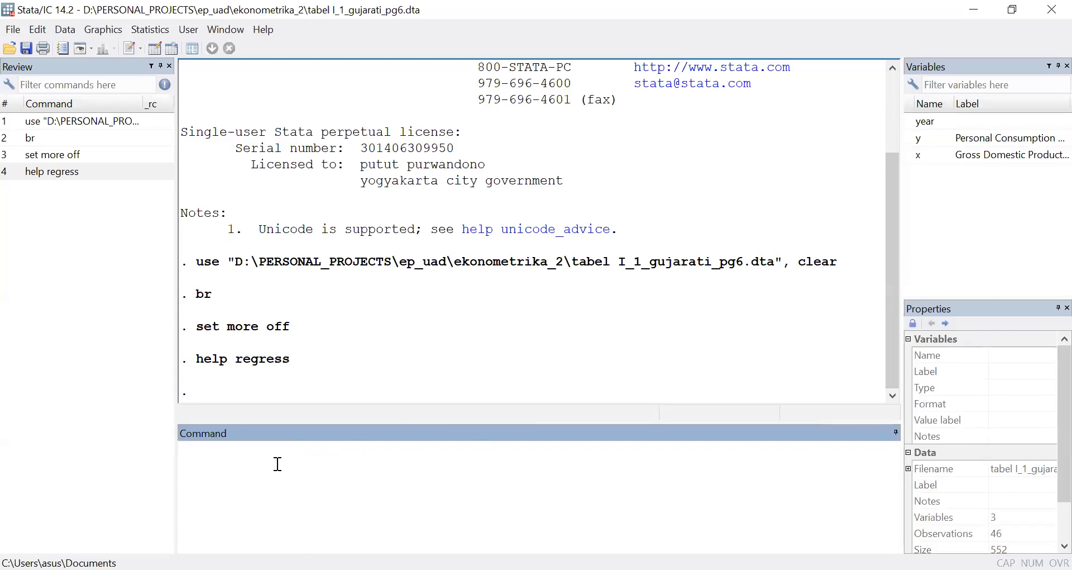
Generate a new variable x2 as the square of x with gen x2=x^2.
{"action": "type", "text": "gen x2="}
{"action": "type", "text": "x^2"}
{"action": "key", "text": "Return"}
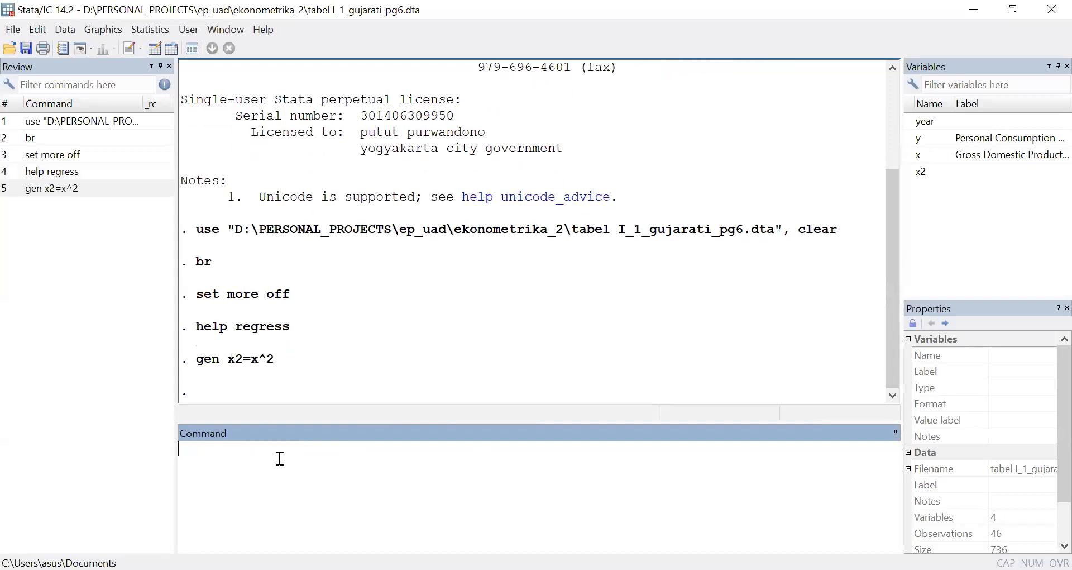
Regress y on x and x2 with the command reg y x x2.
{"action": "type", "text": "reg y x2"}
{"action": "type", "text": "x"}
{"action": "key", "text": "Return"}
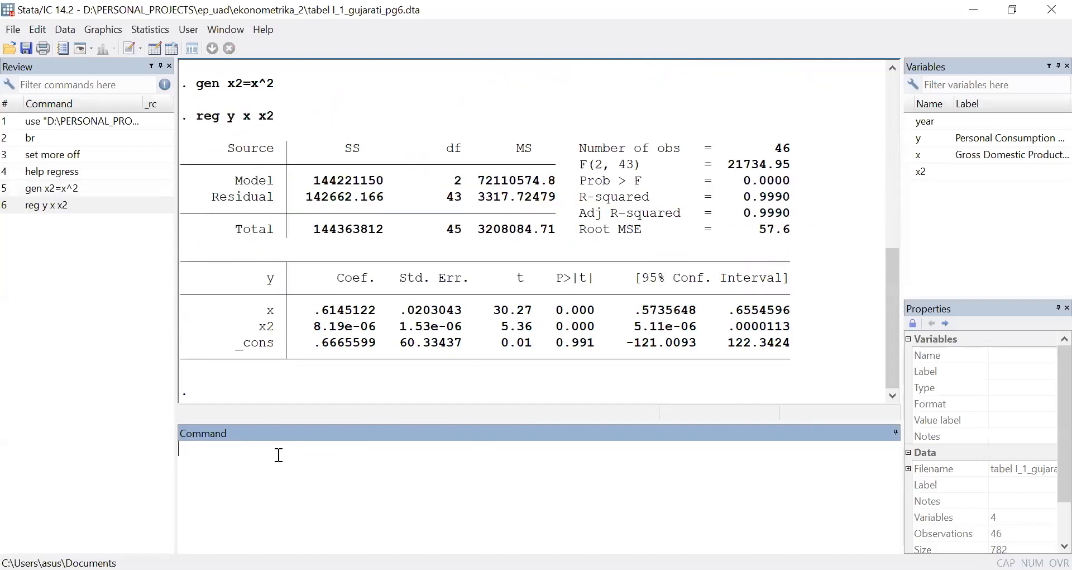
{"action": "left_click", "coordinate": [349, 325]}
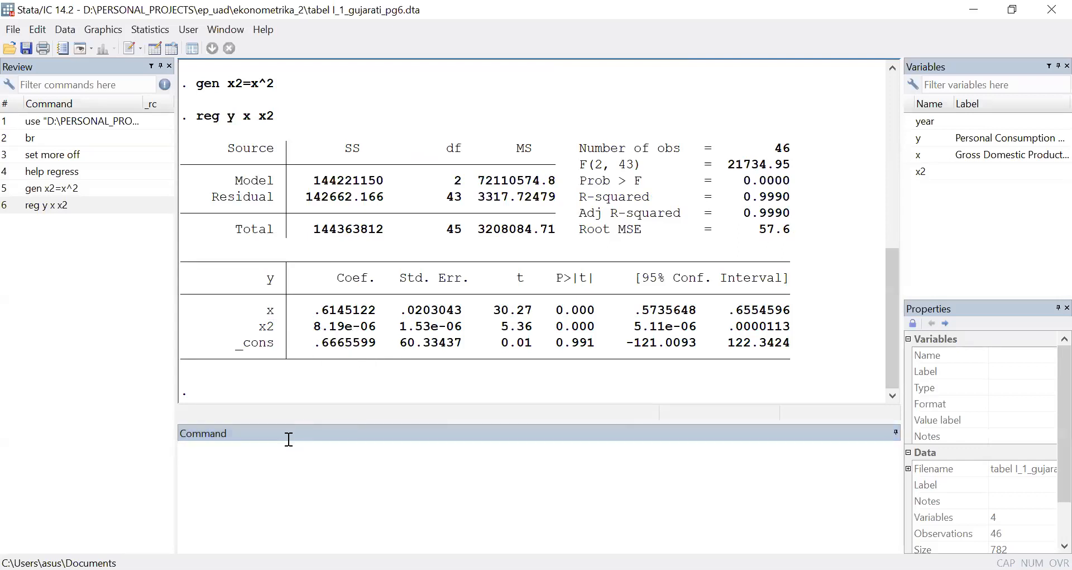
Browse the dataset and compare the x2 and x values of the first observation.
{"action": "left_click", "coordinate": [302, 450]}
{"action": "type", "text": "br"}
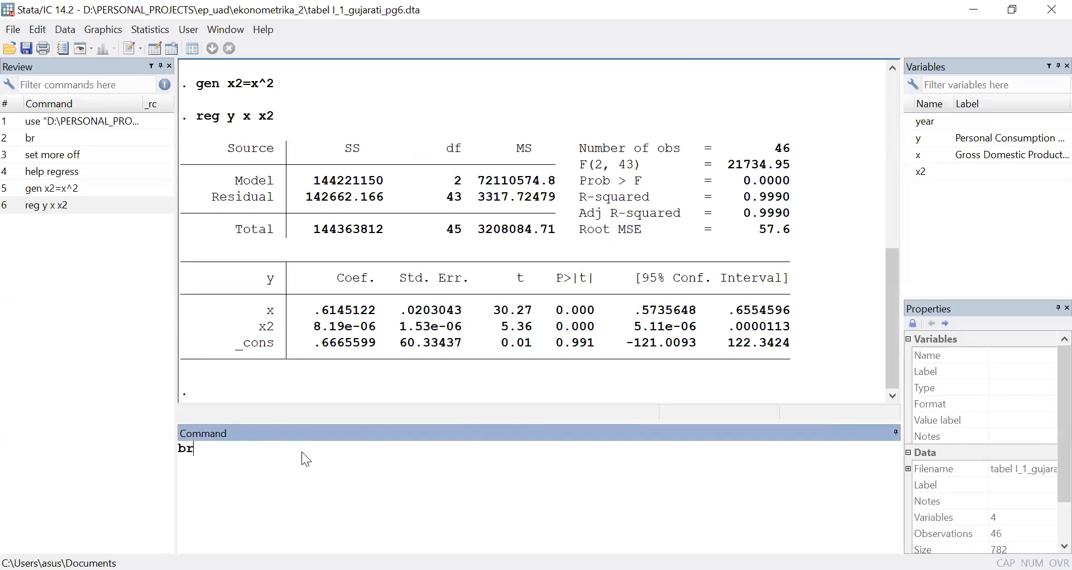
{"action": "key", "text": "Return"}
{"action": "left_click", "coordinate": [338, 121]}
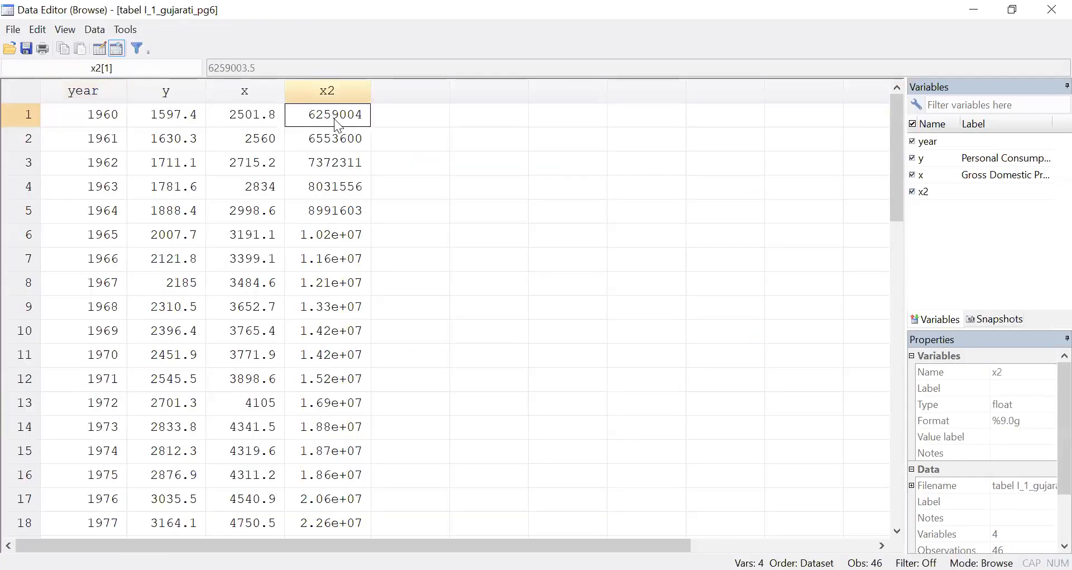
{"action": "left_click", "coordinate": [252, 115]}
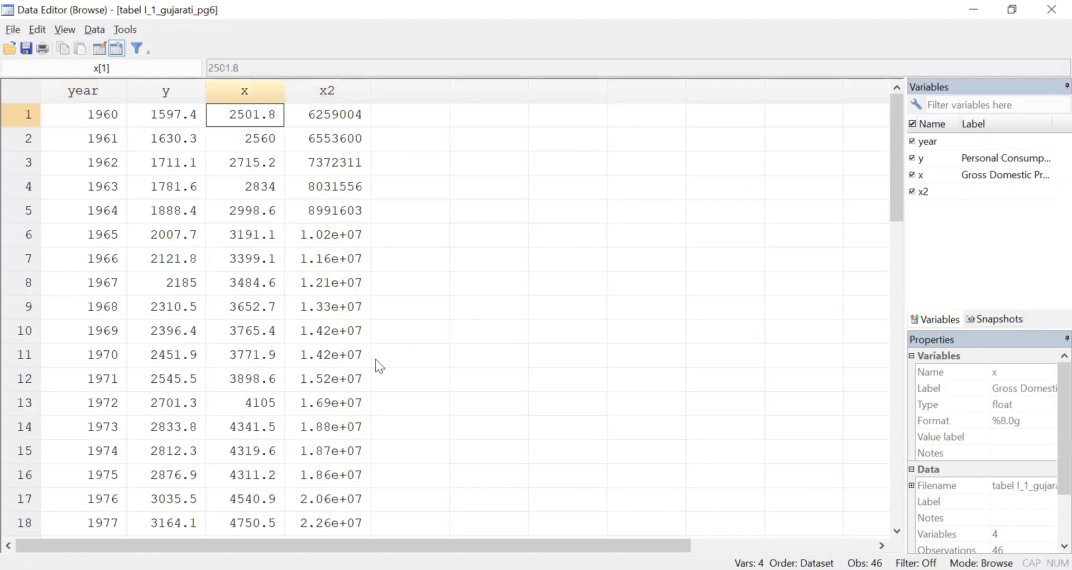
Calculate the square of 2501 in the Stata main window with the command di 2501^2.
{"action": "key", "text": "alt+Tab"}
{"action": "type", "text": "di 2"}
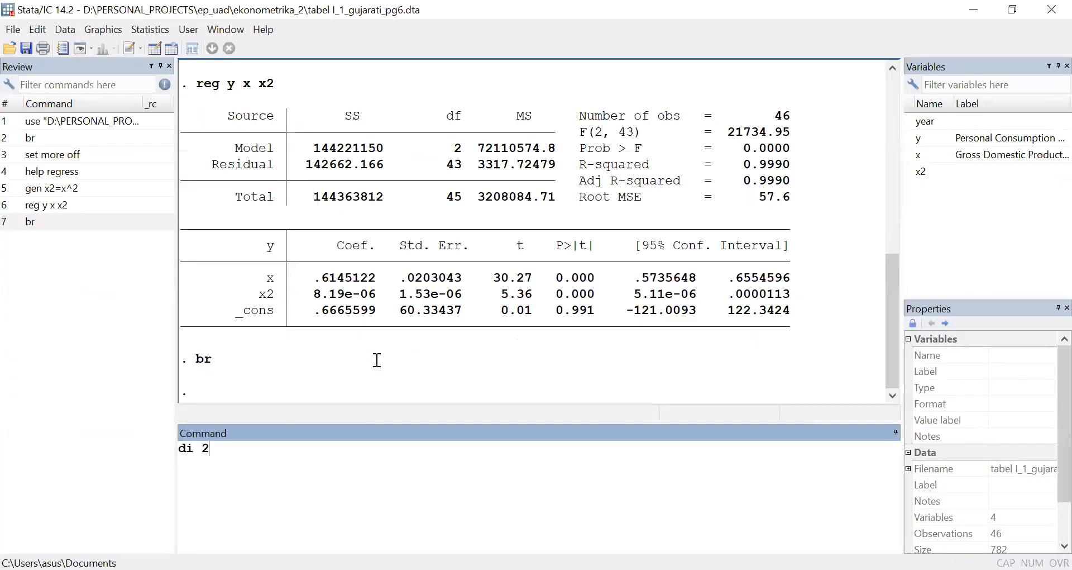
{"action": "type", "text": "501^2"}
{"action": "key", "text": "Return"}
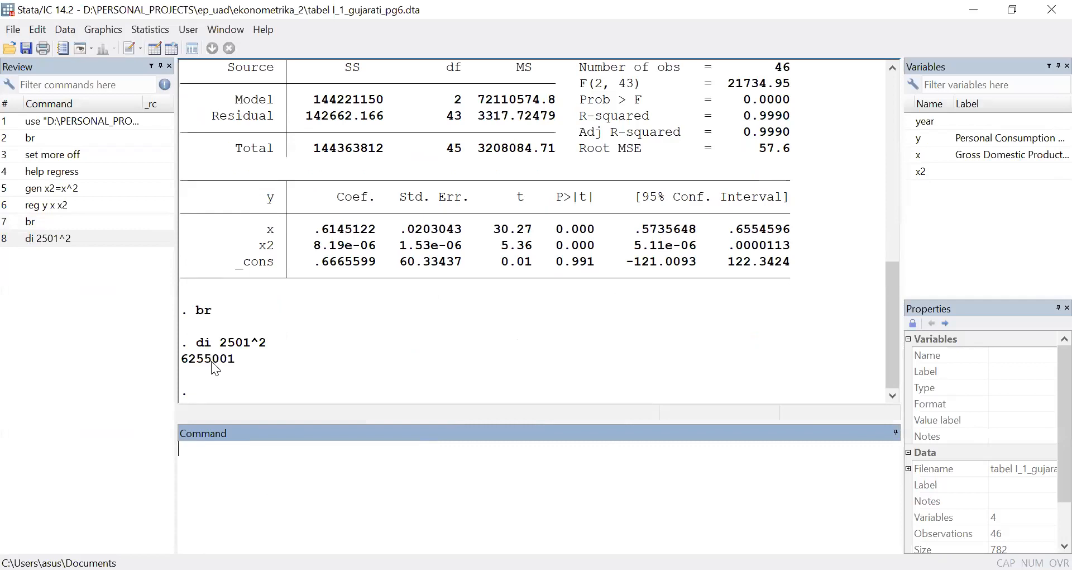
Compare the calculated square with the first observation's x and x2 values in the data browser.
{"action": "key", "text": "alt+Tab"}
{"action": "key", "text": "alt+Tab"}
{"action": "left_click_drag", "start_coordinate": [218, 360], "coordinate": [205, 360]}
{"action": "key", "text": "alt+Tab"}
{"action": "left_click", "coordinate": [275, 114]}
{"action": "left_click", "coordinate": [328, 122]}
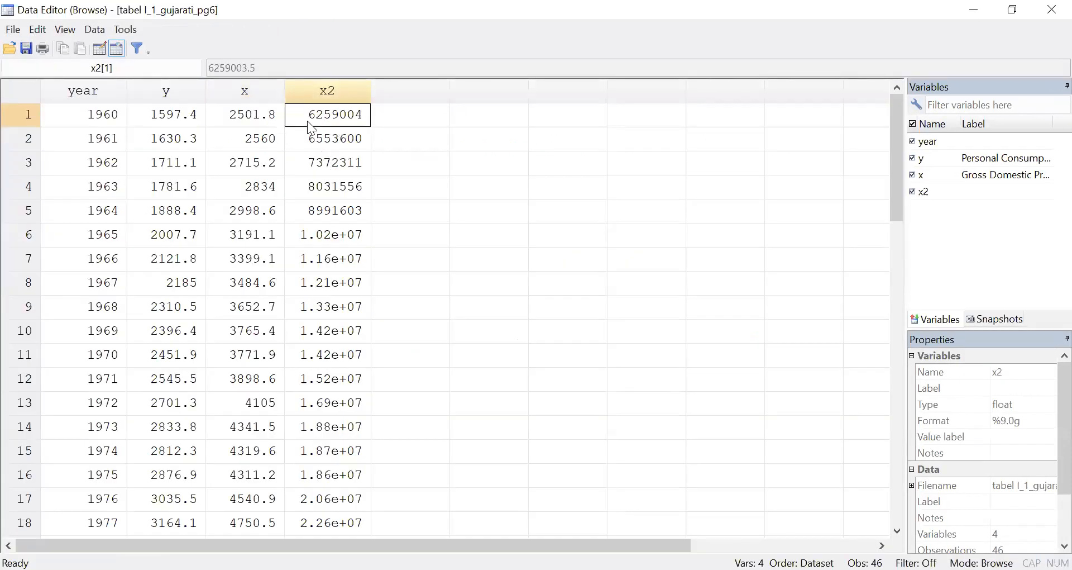
Reuse the previous display command in the main window to calculate the square of 2501.8 with di 2501.8^2.
{"action": "key", "text": "alt+Tab"}
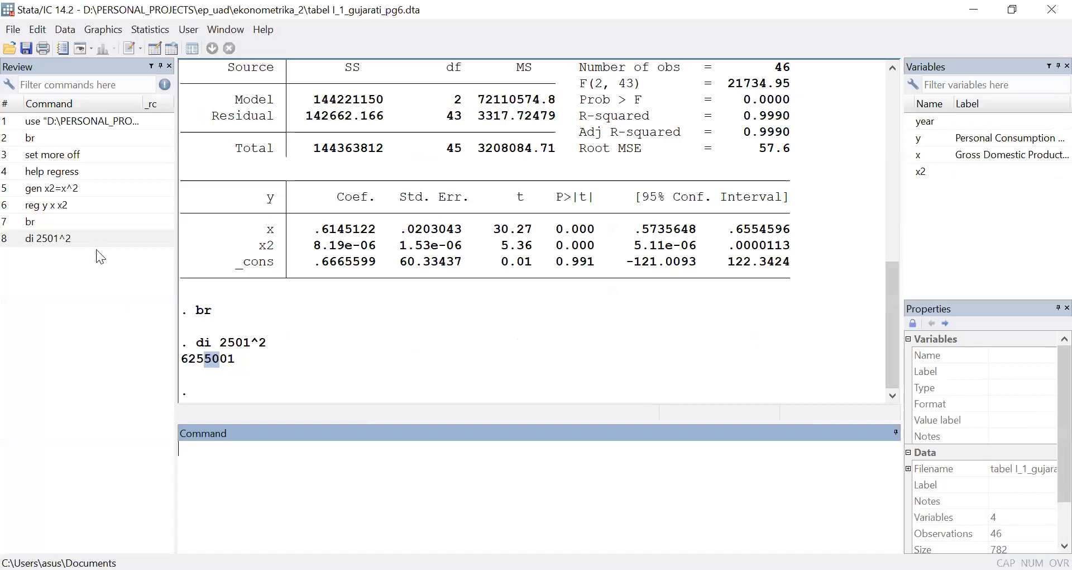
{"action": "left_click", "coordinate": [90, 239]}
{"action": "left_click", "coordinate": [234, 447]}
{"action": "key", "text": "Return"}
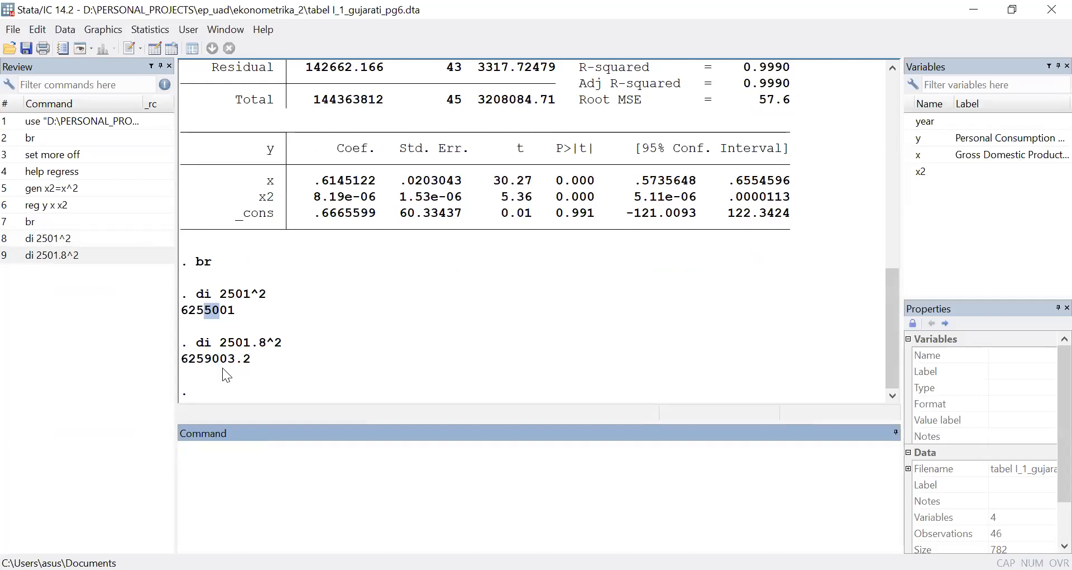
Check the square of 2501.8 against the first observation's x2 value in the data browser.
{"action": "key", "text": "alt+Tab"}
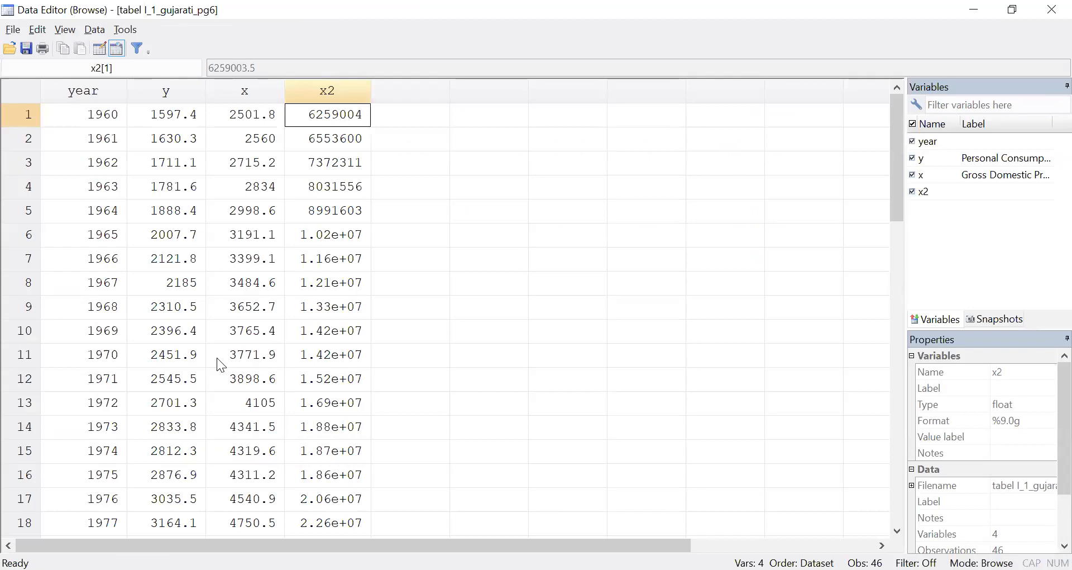
{"action": "key", "text": "alt+Tab"}
{"action": "key", "text": "alt+Tab"}
{"action": "key", "text": "alt+Tab"}
Examine the x and x2 rows in the coefficient table of the reg y x x2 output.
{"action": "scroll", "coordinate": [352, 223], "scroll_direction": "up", "scroll_amount": 2}
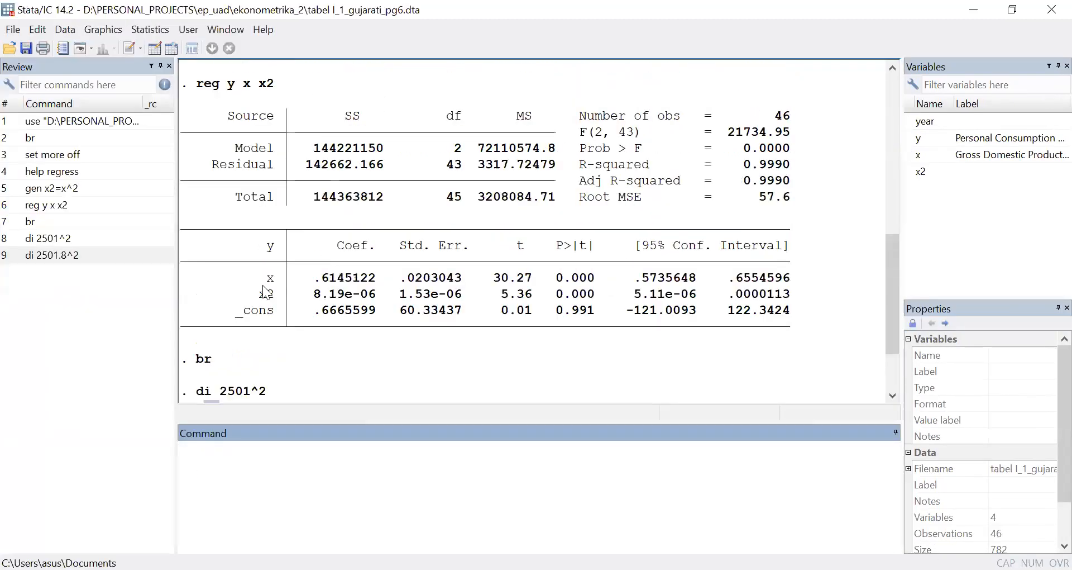
{"action": "double_click", "coordinate": [267, 278]}
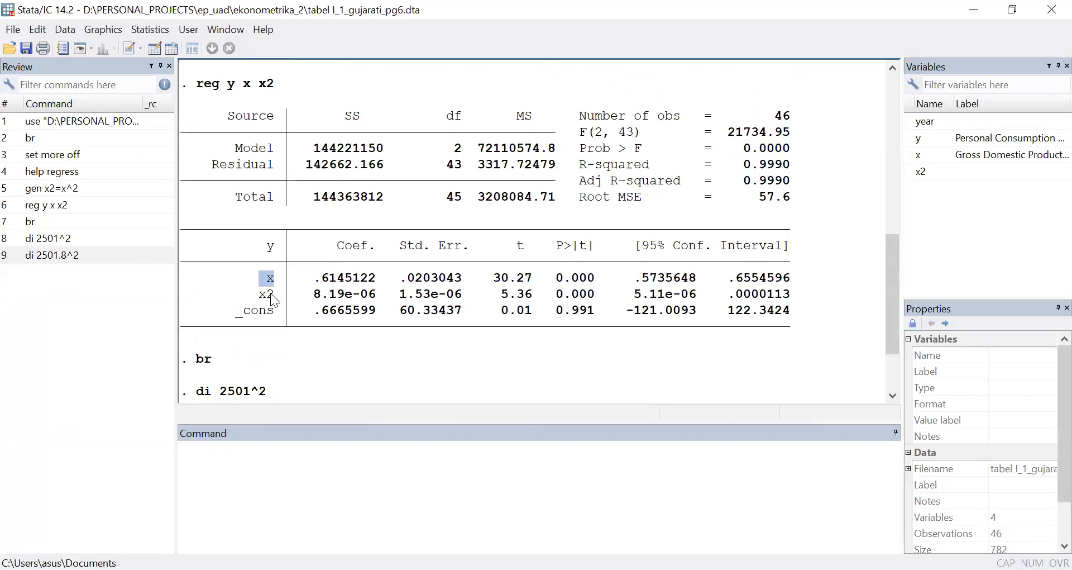
{"action": "double_click", "coordinate": [268, 294]}
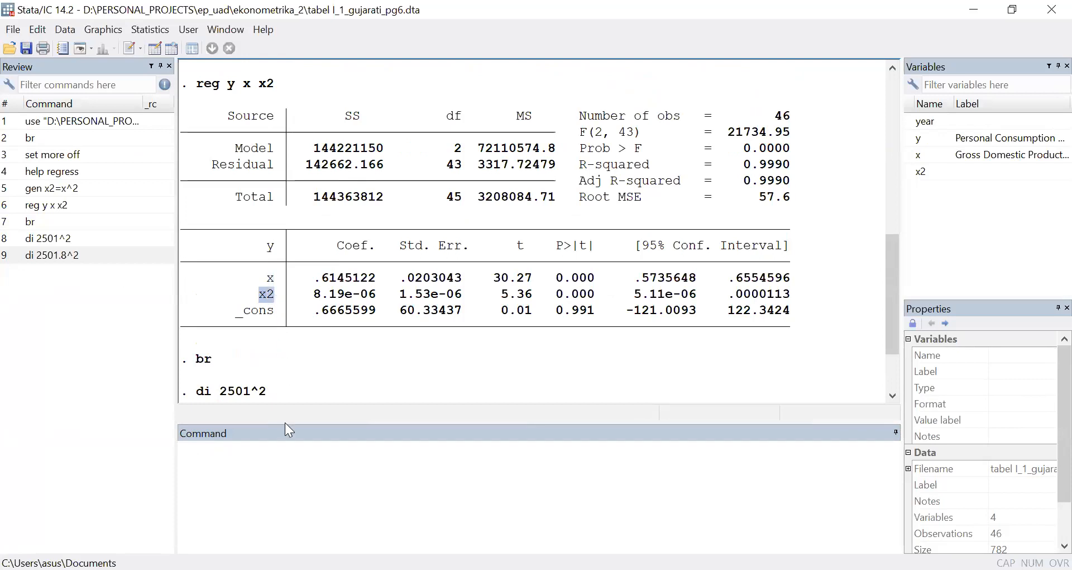
{"action": "left_click", "coordinate": [301, 468]}
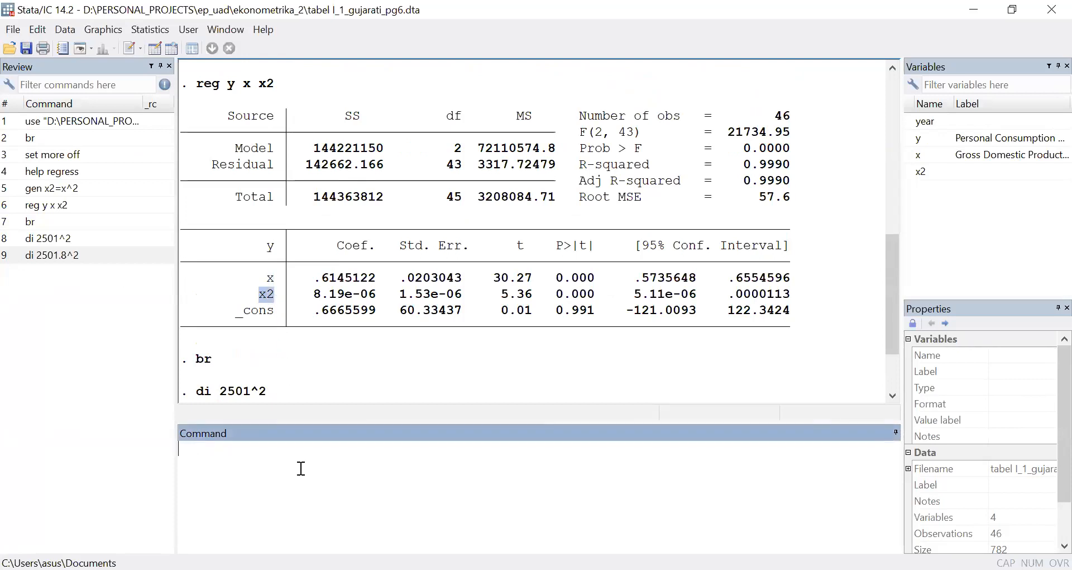
{"action": "left_click_drag", "start_coordinate": [204, 258], "coordinate": [726, 296]}
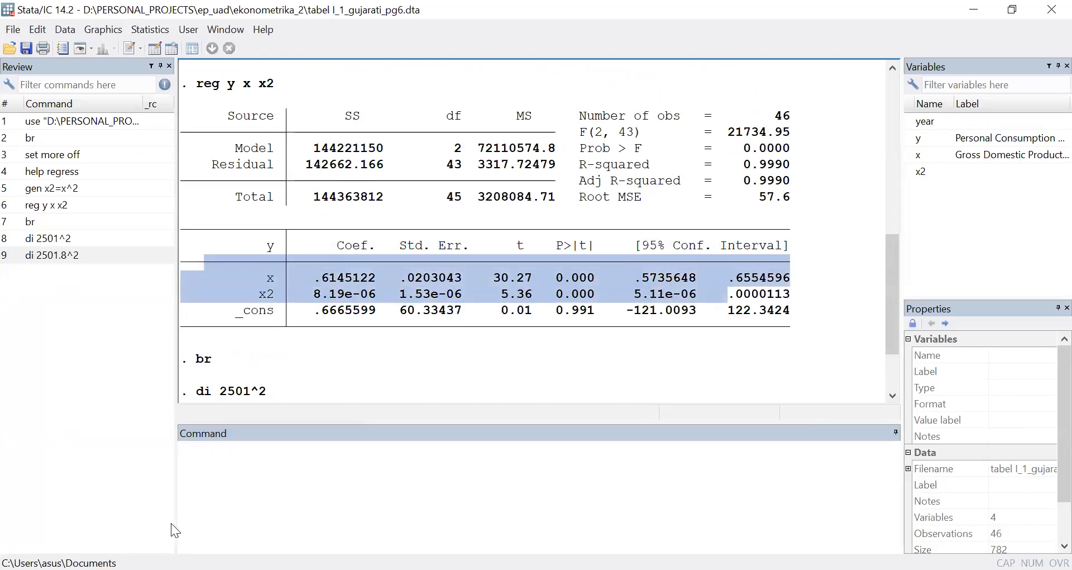
Write the model y = b1 + b2X + b3X2 on the command line, highlighting _cons and x in the regression table.
{"action": "left_click", "coordinate": [268, 461]}
{"action": "type", "text": "y = b1"}
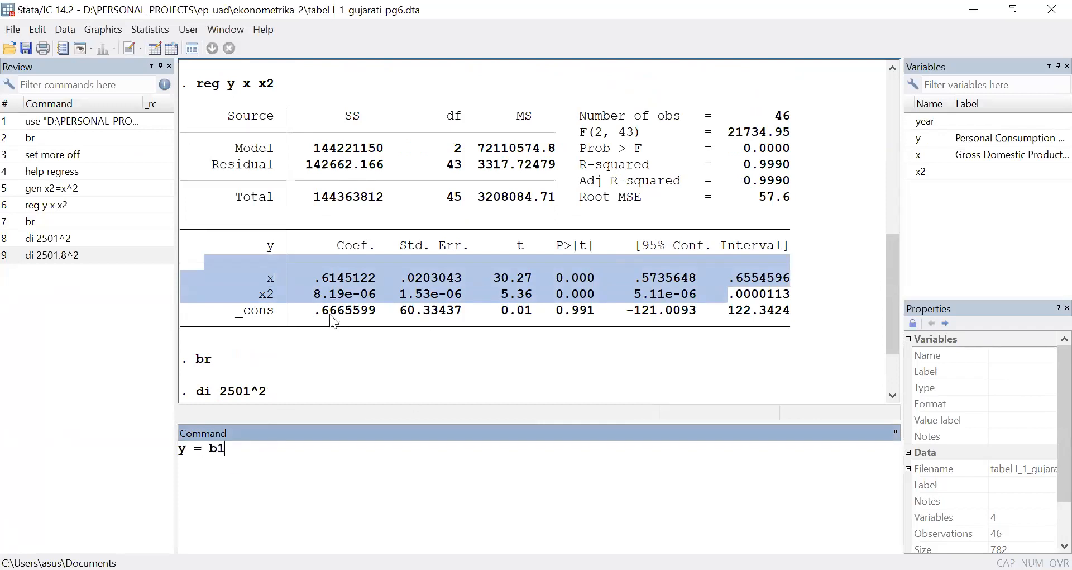
{"action": "double_click", "coordinate": [251, 310]}
{"action": "left_click", "coordinate": [263, 452]}
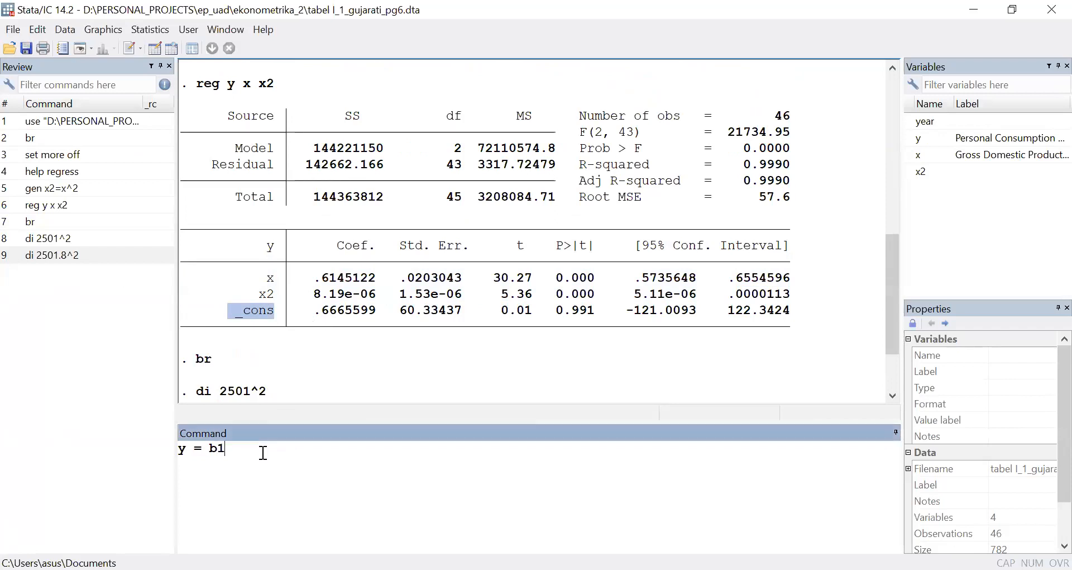
{"action": "type", "text": "+ b2"}
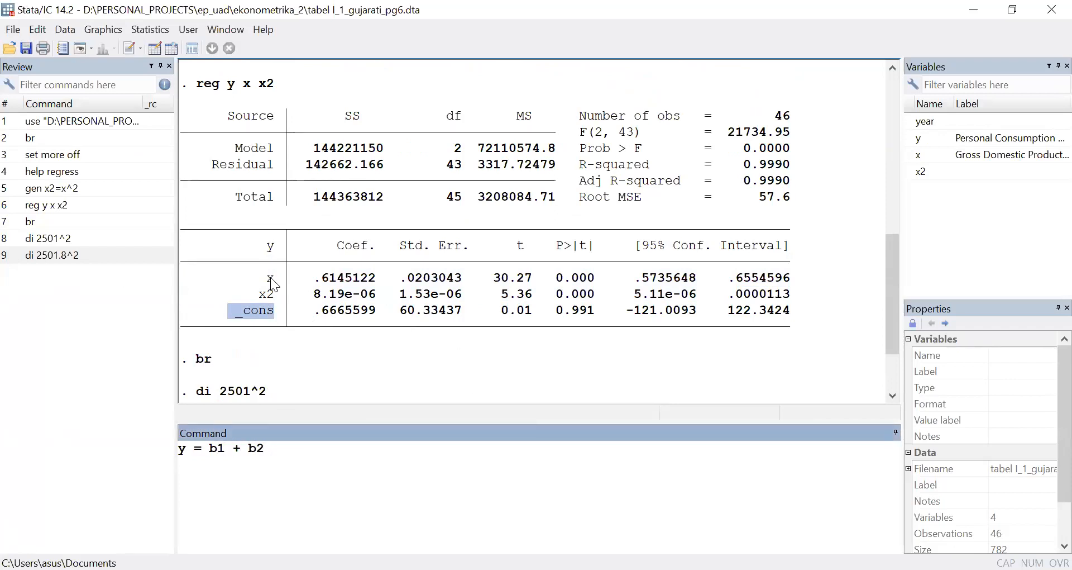
{"action": "double_click", "coordinate": [271, 278]}
{"action": "left_click", "coordinate": [283, 449]}
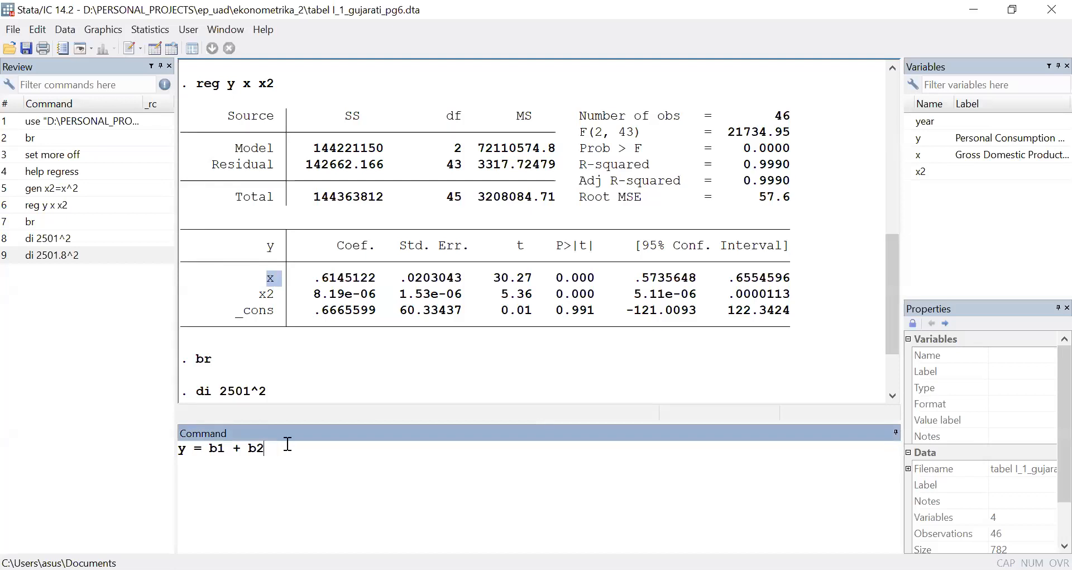
{"action": "type", "text": "X + b3X"}
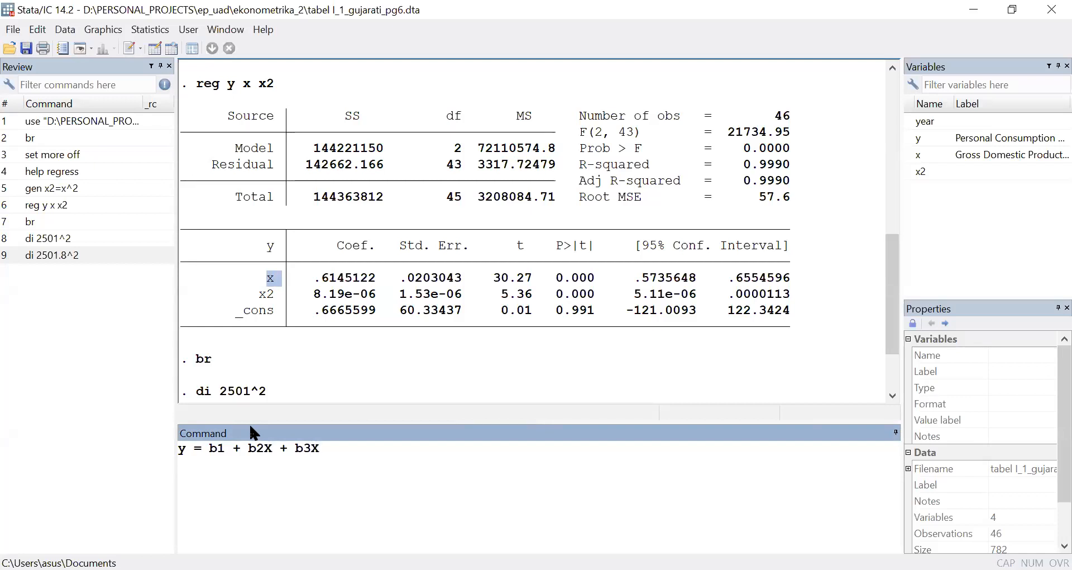
{"action": "type", "text": "2"}
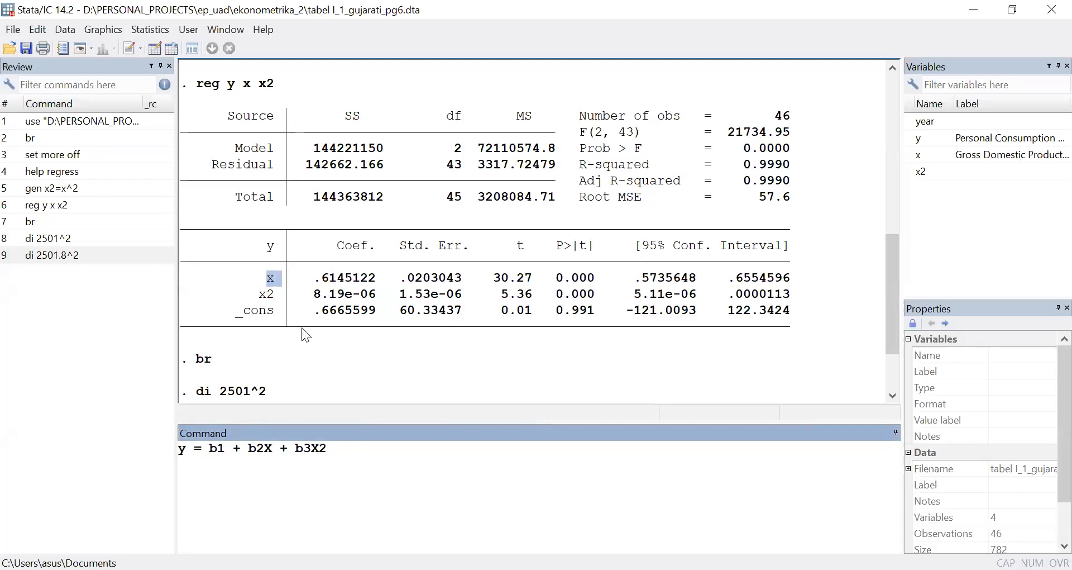
Examine the coefficients and p-values of x and x2 in the reg y x x2 output.
{"action": "double_click", "coordinate": [352, 278]}
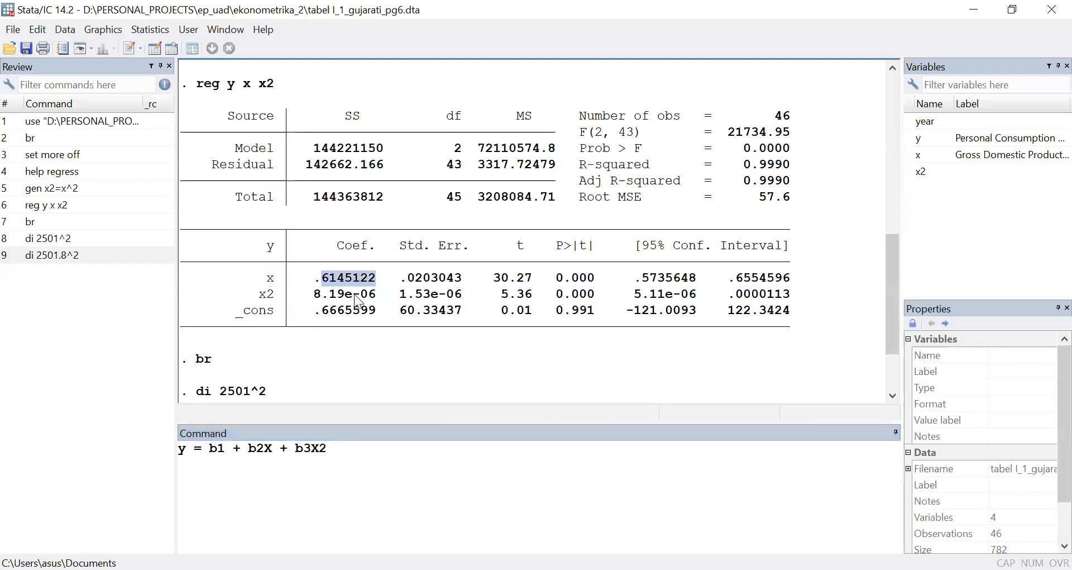
{"action": "double_click", "coordinate": [333, 294]}
{"action": "left_click_drag", "start_coordinate": [557, 293], "coordinate": [595, 297]}
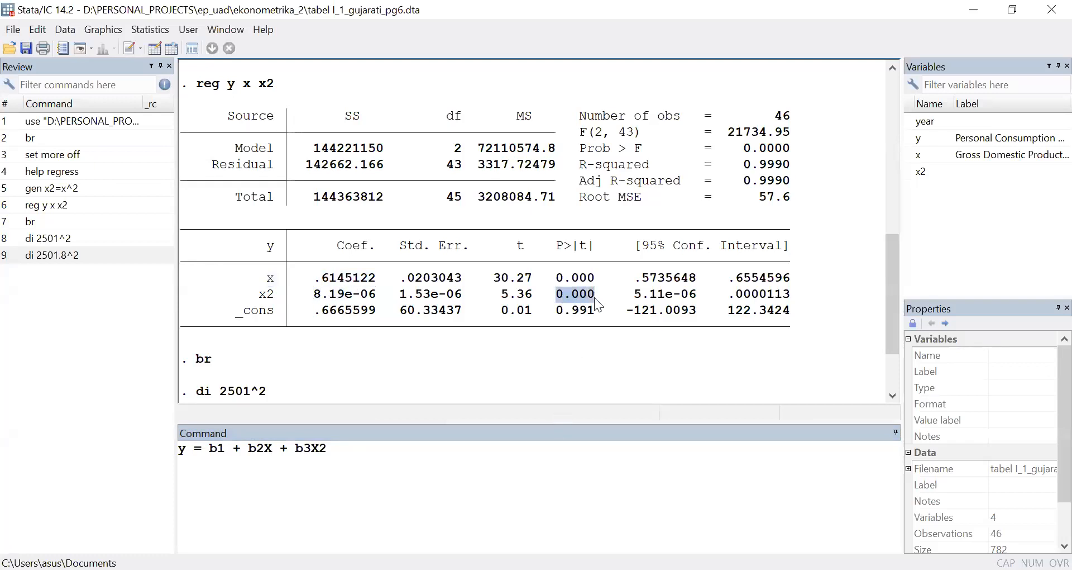
{"action": "double_click", "coordinate": [574, 293]}
{"action": "double_click", "coordinate": [575, 277]}
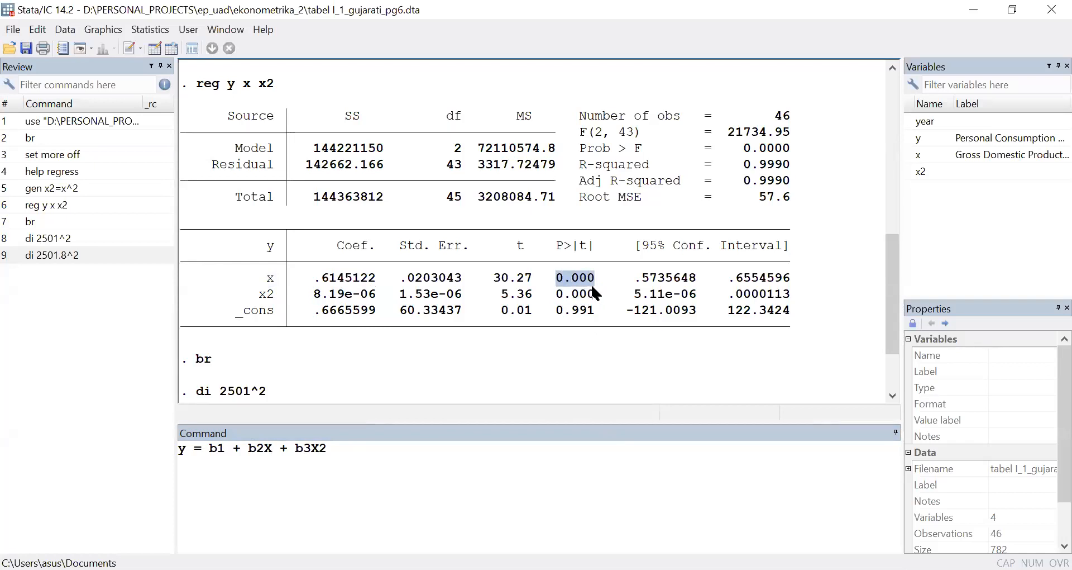
{"action": "double_click", "coordinate": [272, 280]}
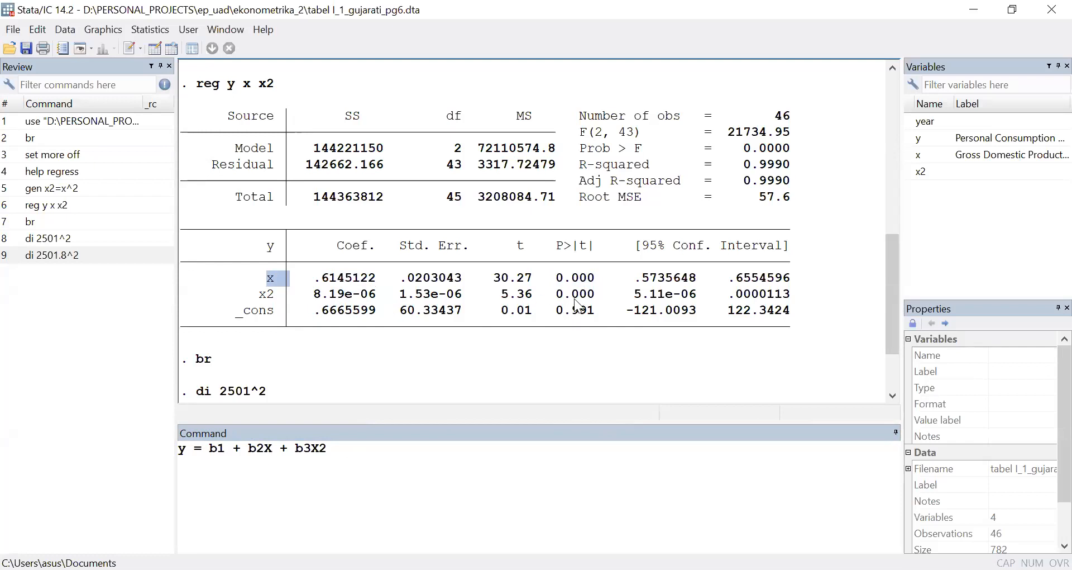
Clear the model equation from the command line and regress y on x alone with the command reg y x.
{"action": "left_click", "coordinate": [331, 455]}
{"action": "left_click", "coordinate": [187, 454], "text": "shift"}
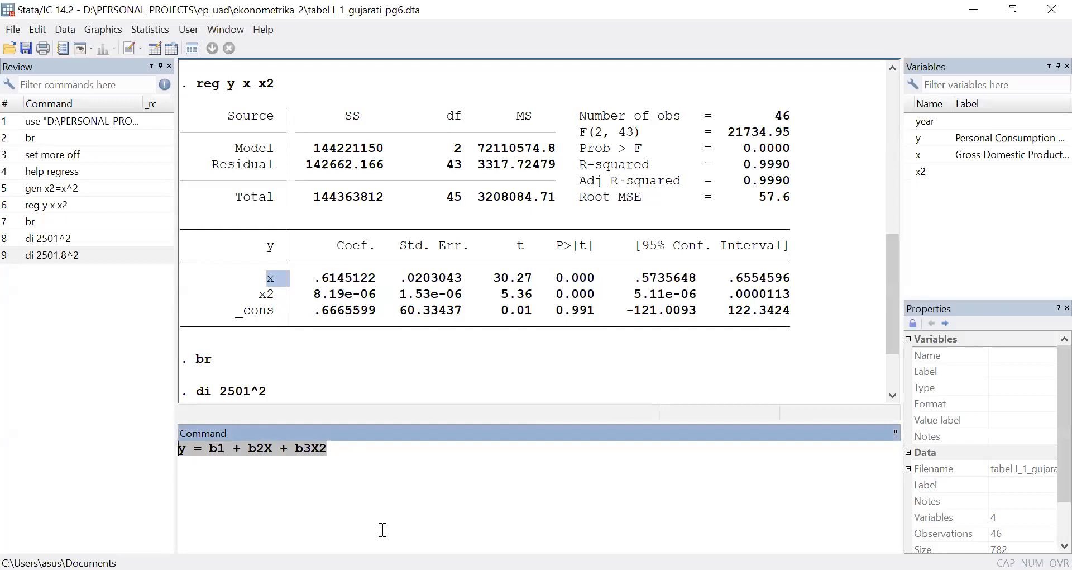
{"action": "key", "text": "BackSpace"}
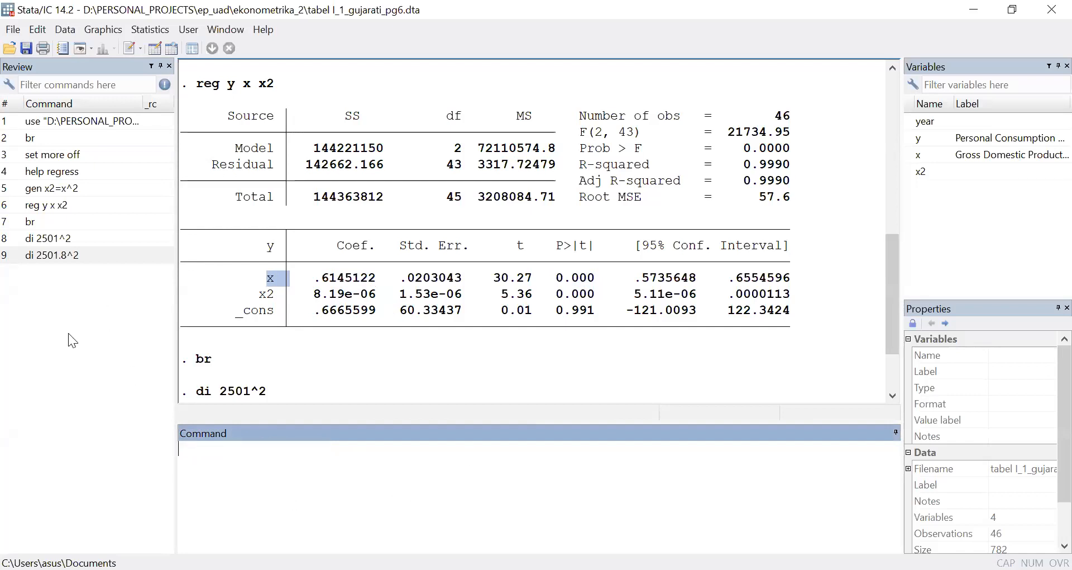
{"action": "type", "text": "reg y x"}
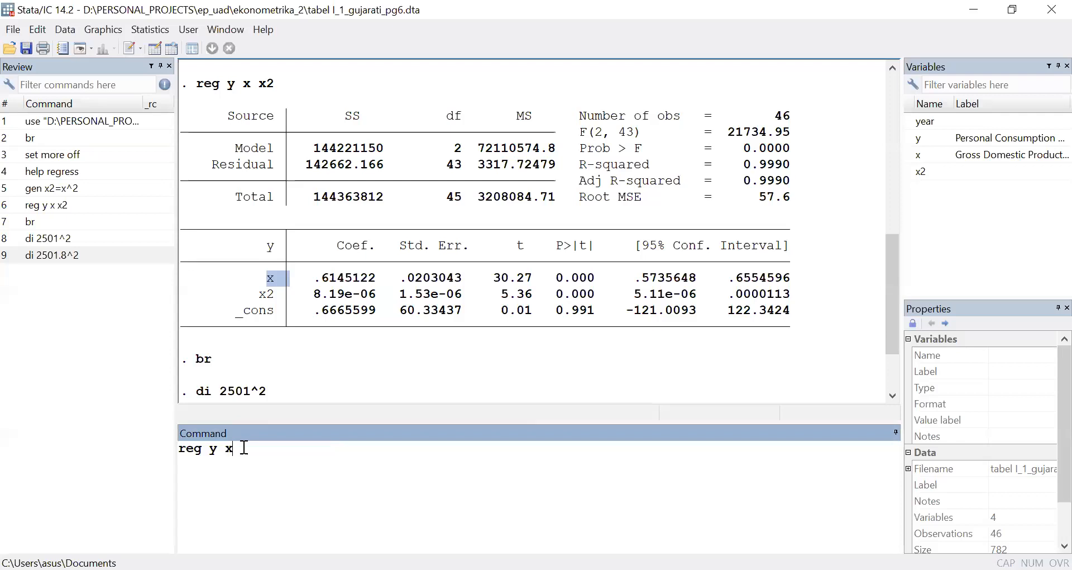
{"action": "key", "text": "Return"}
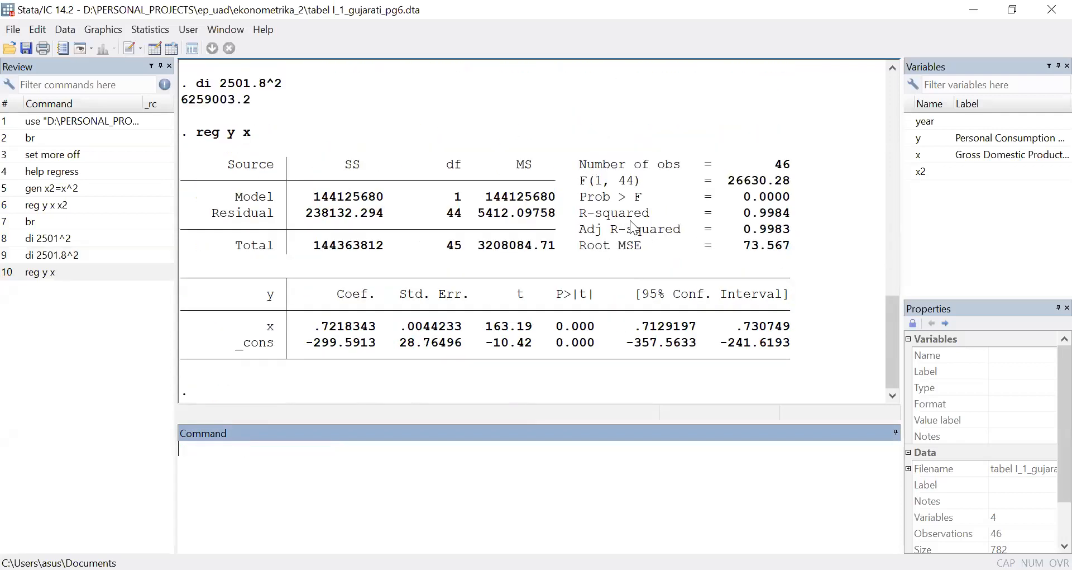
Compare the R-squared and adjusted R-squared of the reg y x output with those of the reg y x x2 output.
{"action": "left_click_drag", "start_coordinate": [744, 234], "coordinate": [766, 227]}
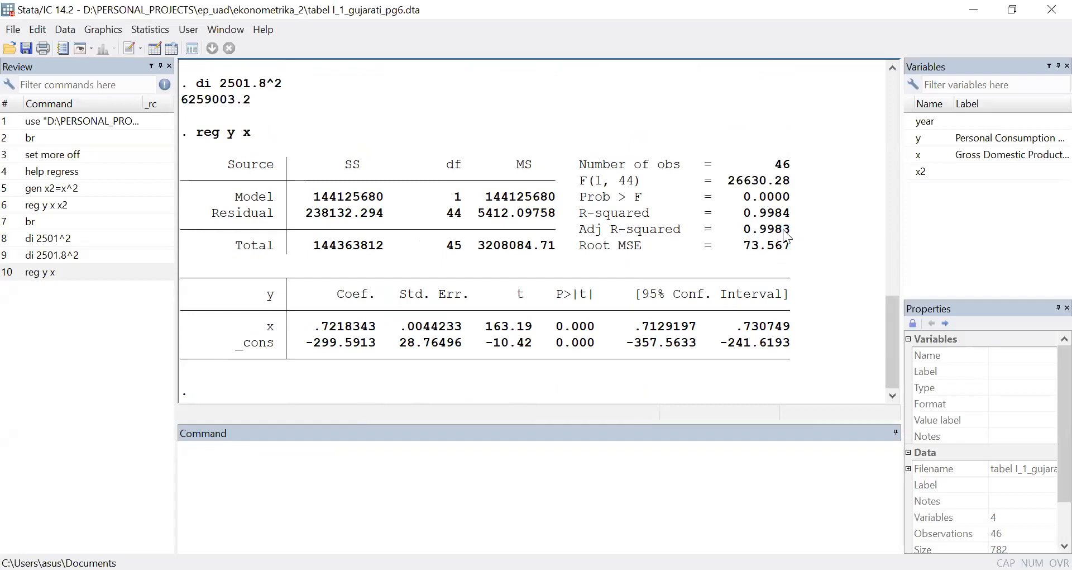
{"action": "left_click_drag", "start_coordinate": [759, 215], "coordinate": [791, 221]}
{"action": "scroll", "coordinate": [535, 254], "scroll_direction": "up", "scroll_amount": 4}
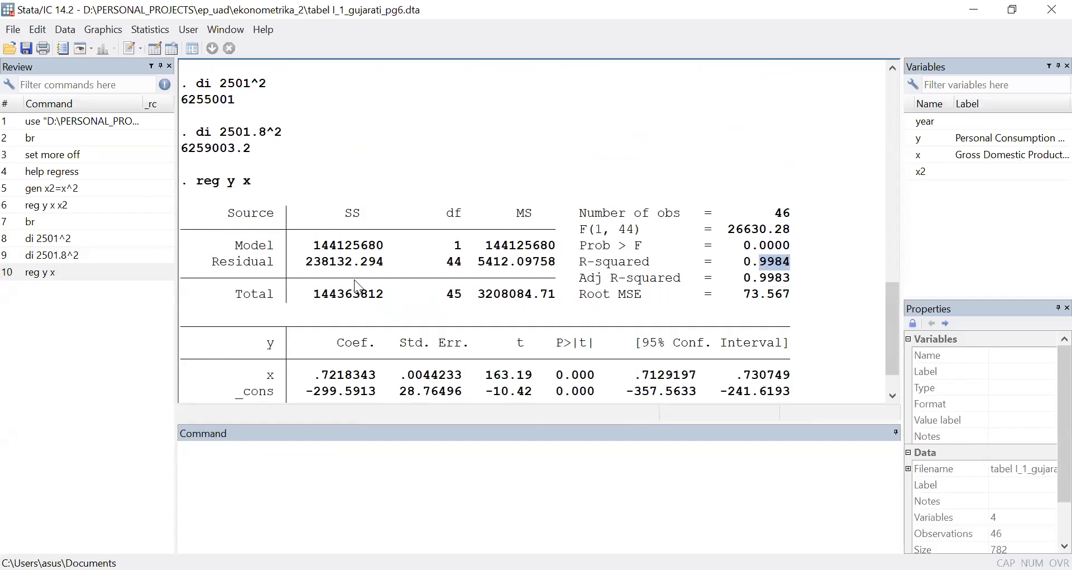
{"action": "scroll", "coordinate": [264, 258], "scroll_direction": "up", "scroll_amount": 2}
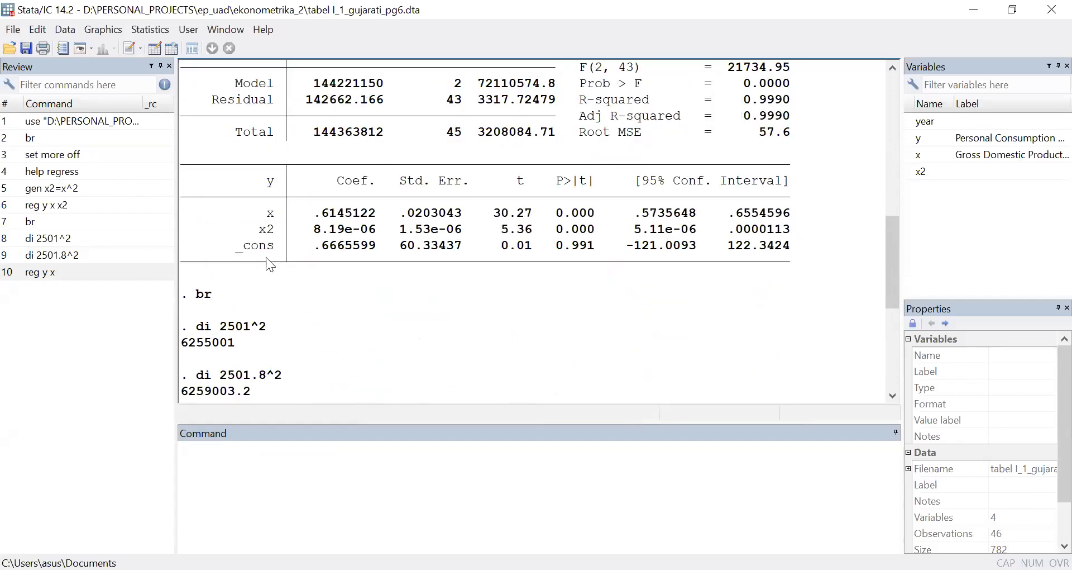
{"action": "double_click", "coordinate": [268, 232]}
{"action": "scroll", "coordinate": [468, 243], "scroll_direction": "up", "scroll_amount": 2}
{"action": "scroll", "coordinate": [468, 244], "scroll_direction": "up", "scroll_amount": 1}
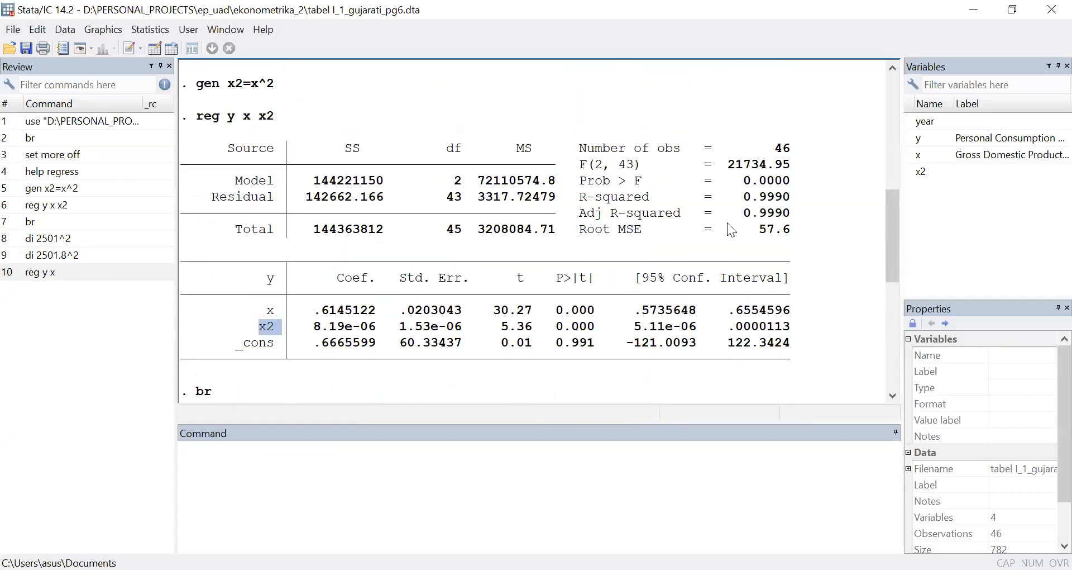
{"action": "double_click", "coordinate": [759, 220]}
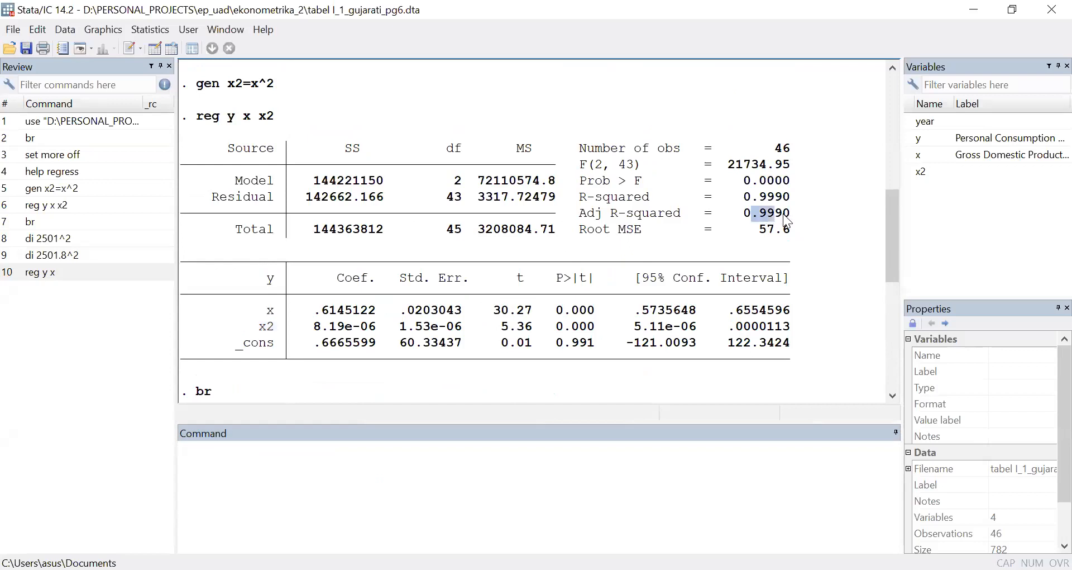
{"action": "left_click_drag", "start_coordinate": [744, 214], "coordinate": [780, 222]}
{"action": "left_click_drag", "start_coordinate": [744, 196], "coordinate": [790, 198]}
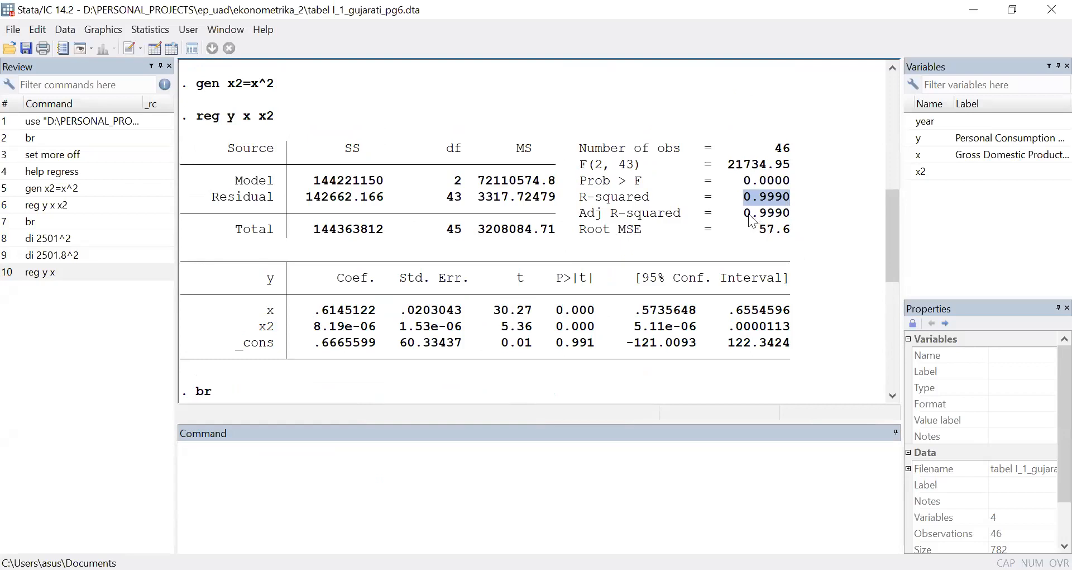
Review the adjusted R-squared of both regressions and highlight the entire reg y x output.
{"action": "scroll", "coordinate": [781, 220], "scroll_direction": "down", "scroll_amount": 7}
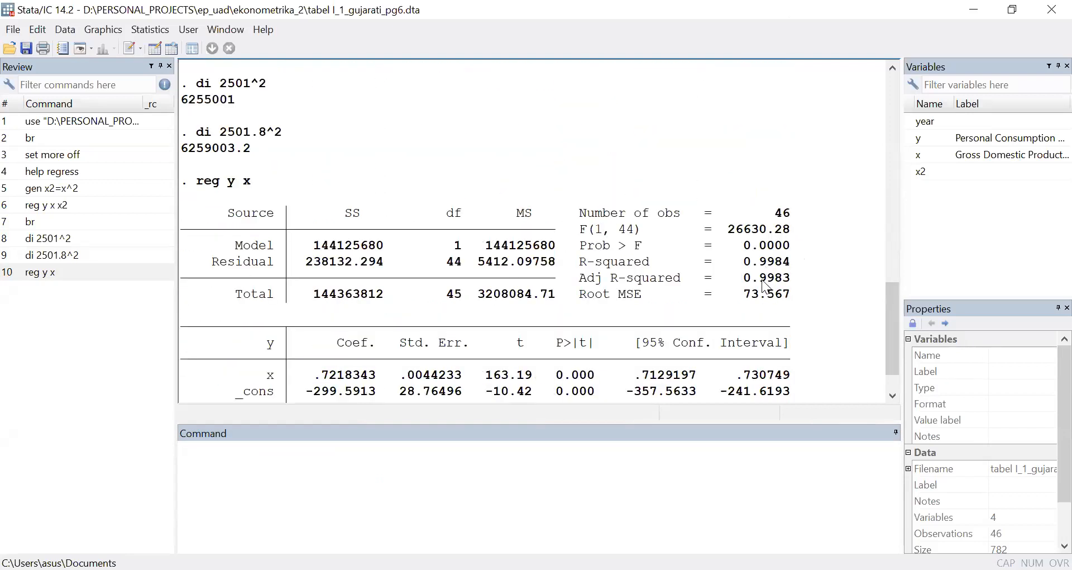
{"action": "scroll", "coordinate": [780, 257], "scroll_direction": "up", "scroll_amount": 6}
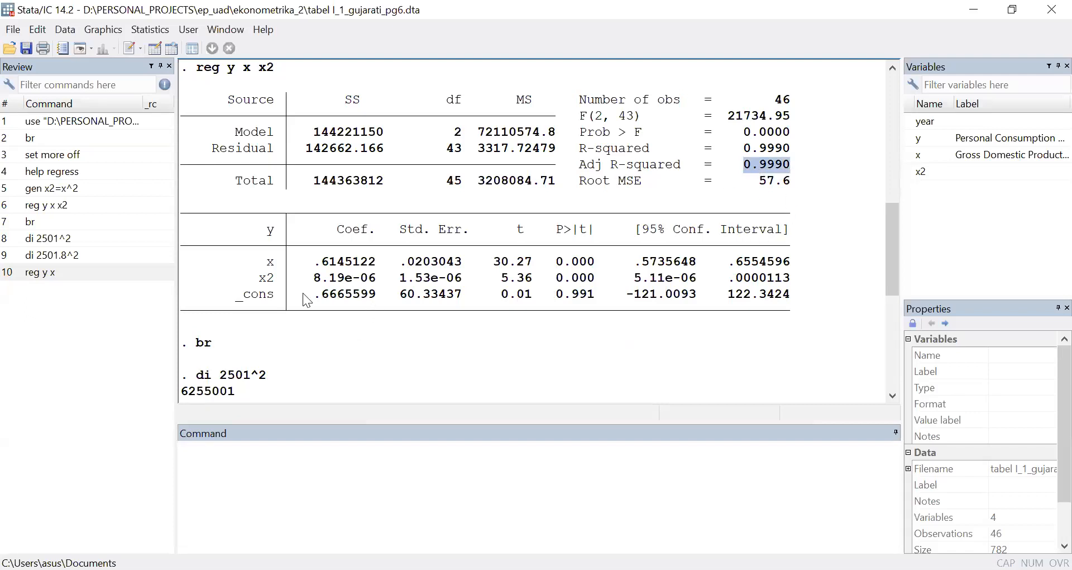
{"action": "scroll", "coordinate": [394, 334], "scroll_direction": "down", "scroll_amount": 7}
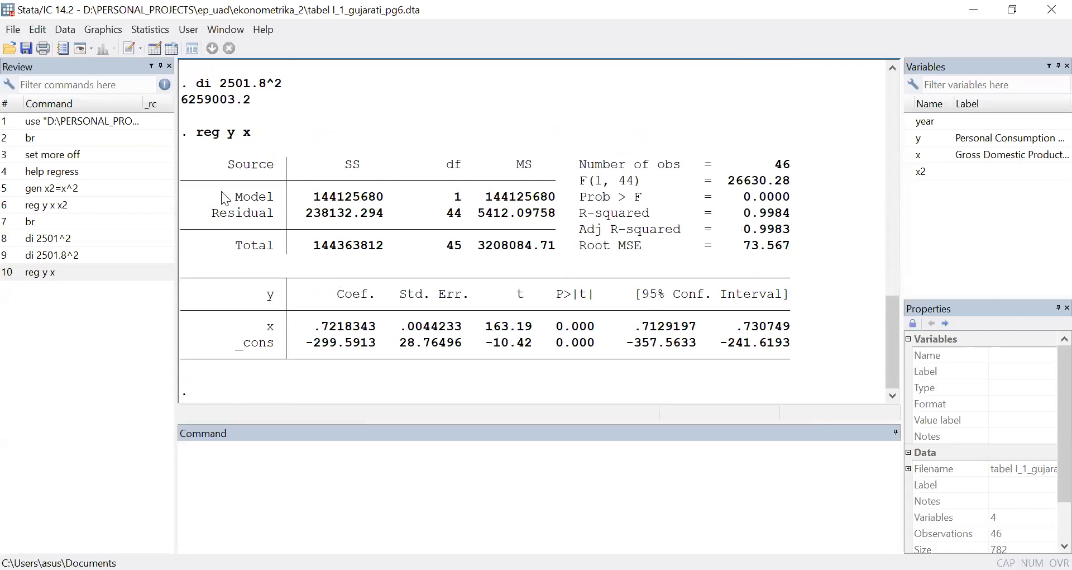
{"action": "left_click_drag", "start_coordinate": [182, 133], "coordinate": [791, 356]}
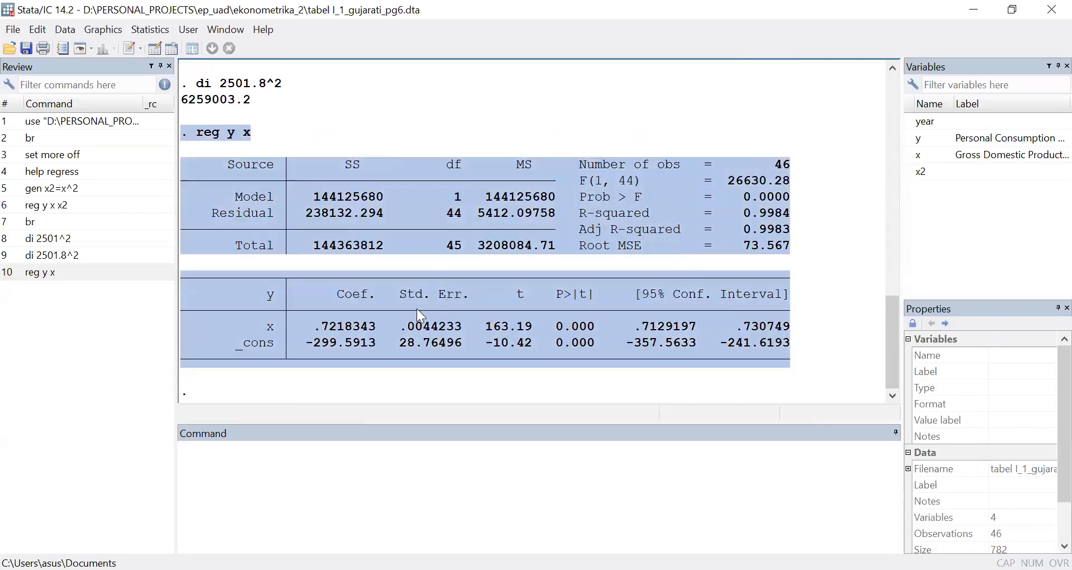
Highlight the regressor x in the reg y x output and compare it with the regressors in the earlier reg y x x2 output.
{"action": "double_click", "coordinate": [274, 330]}
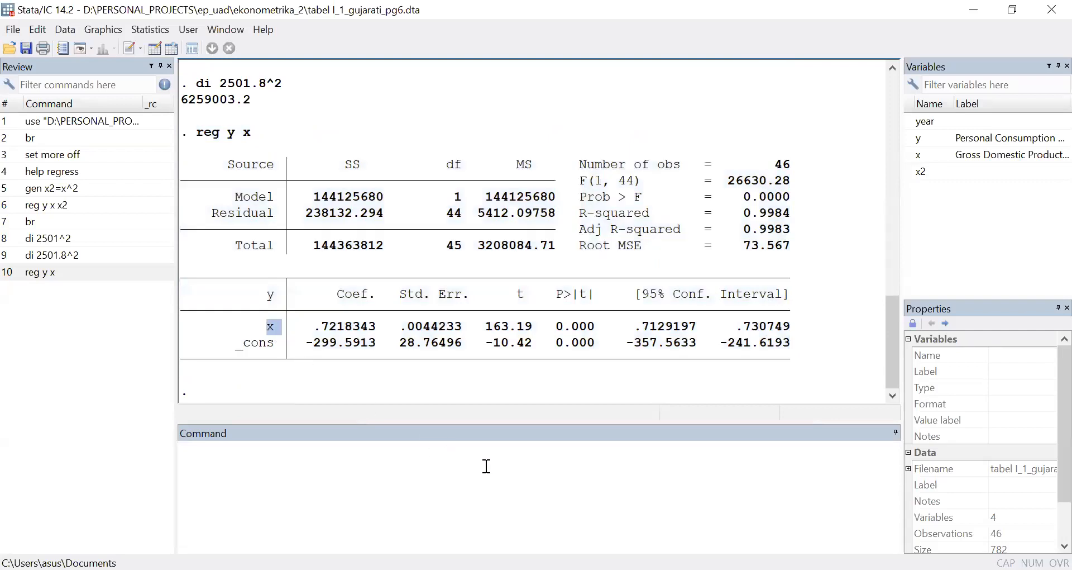
{"action": "scroll", "coordinate": [352, 330], "scroll_direction": "up", "scroll_amount": 8}
{"action": "left_click_drag", "start_coordinate": [280, 290], "coordinate": [259, 278]}
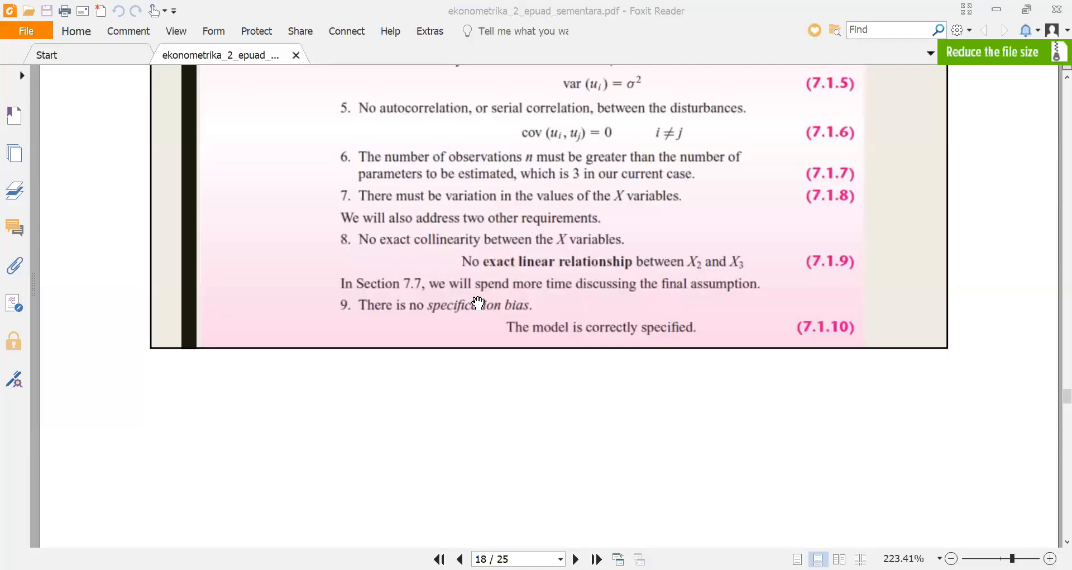
Switch to the lecture PDF in Foxit Reader and go through the assumption slides to Asumsi 9: No Specification Bias on page 24.
{"action": "scroll", "coordinate": [479, 302], "scroll_direction": "down", "scroll_amount": 10}
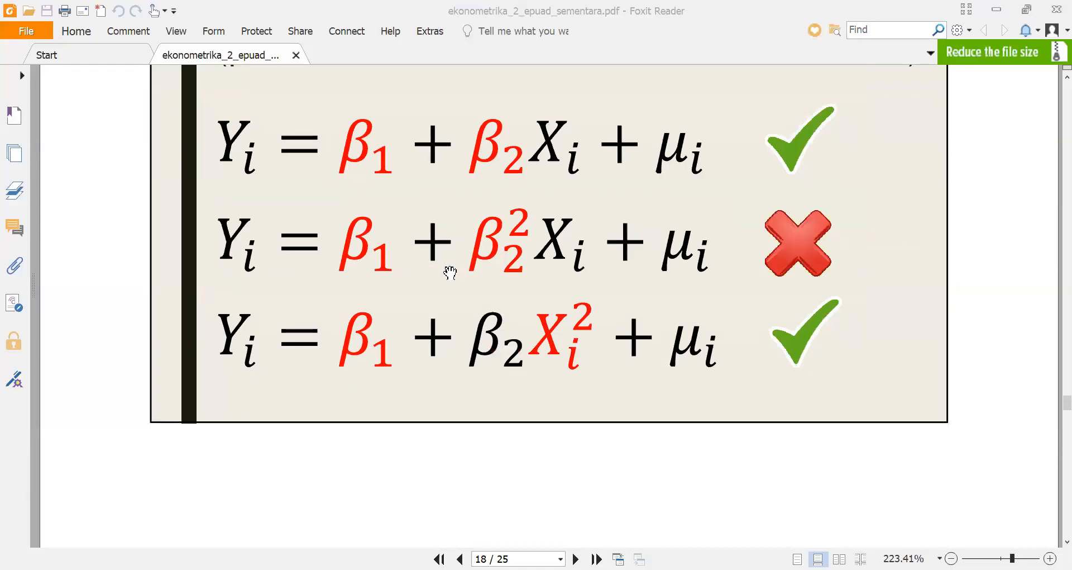
{"action": "scroll", "coordinate": [509, 259], "scroll_direction": "down", "scroll_amount": 15}
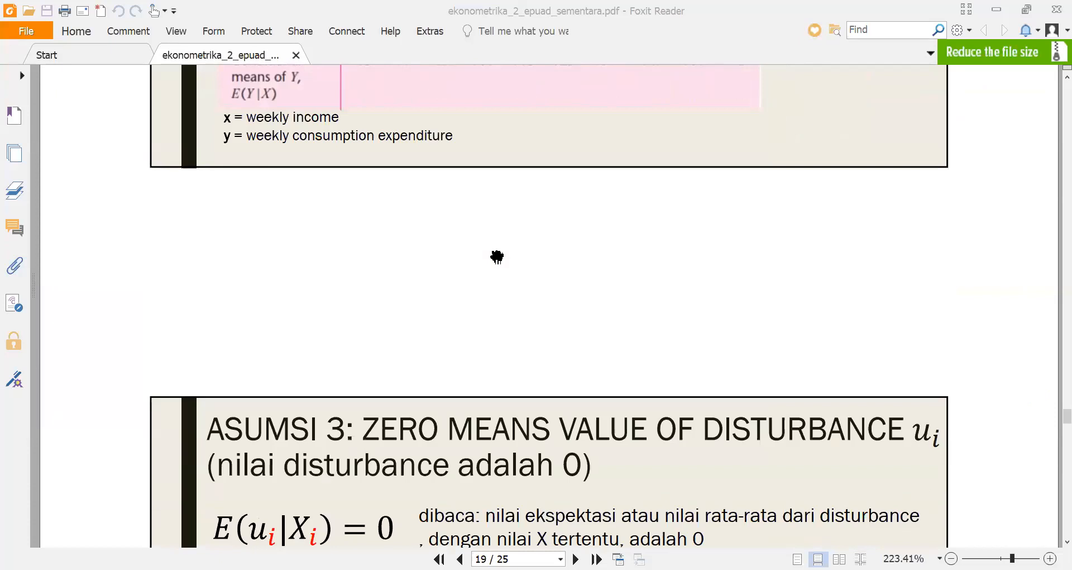
{"action": "scroll", "coordinate": [514, 240], "scroll_direction": "down", "scroll_amount": 15}
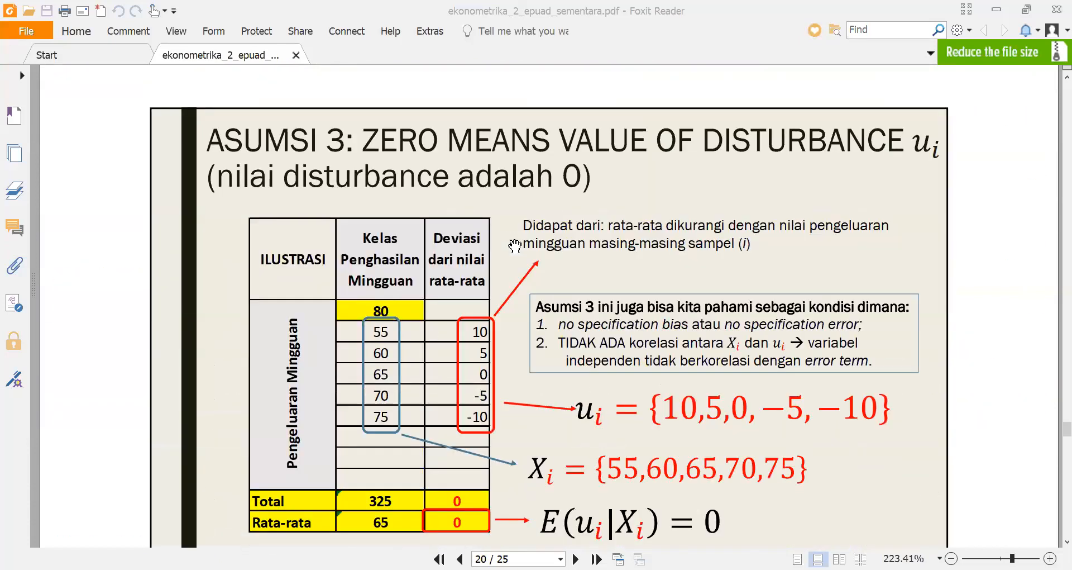
{"action": "scroll", "coordinate": [517, 241], "scroll_direction": "down", "scroll_amount": 15}
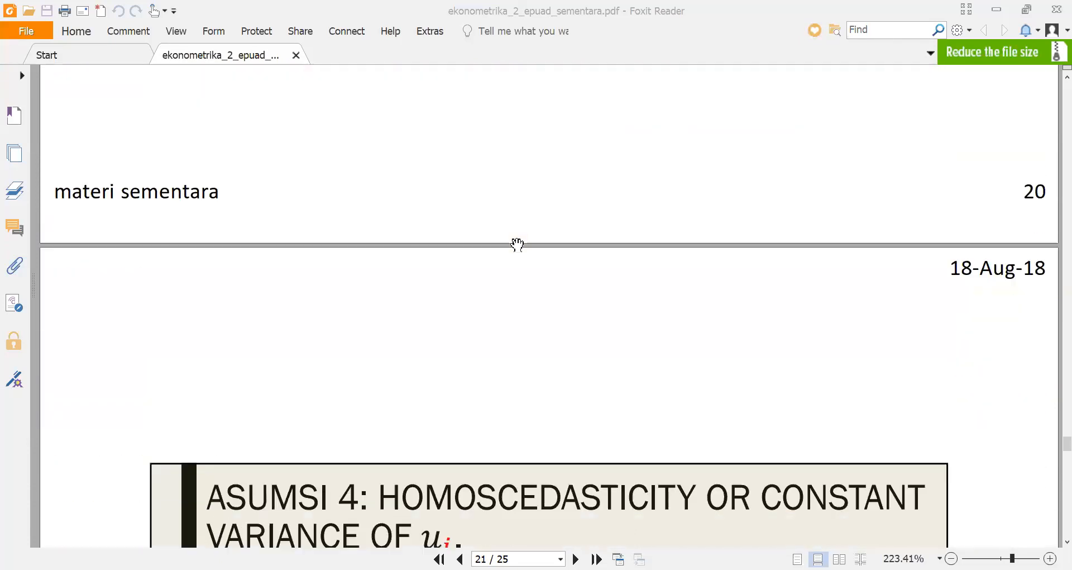
{"action": "scroll", "coordinate": [518, 242], "scroll_direction": "down", "scroll_amount": 15}
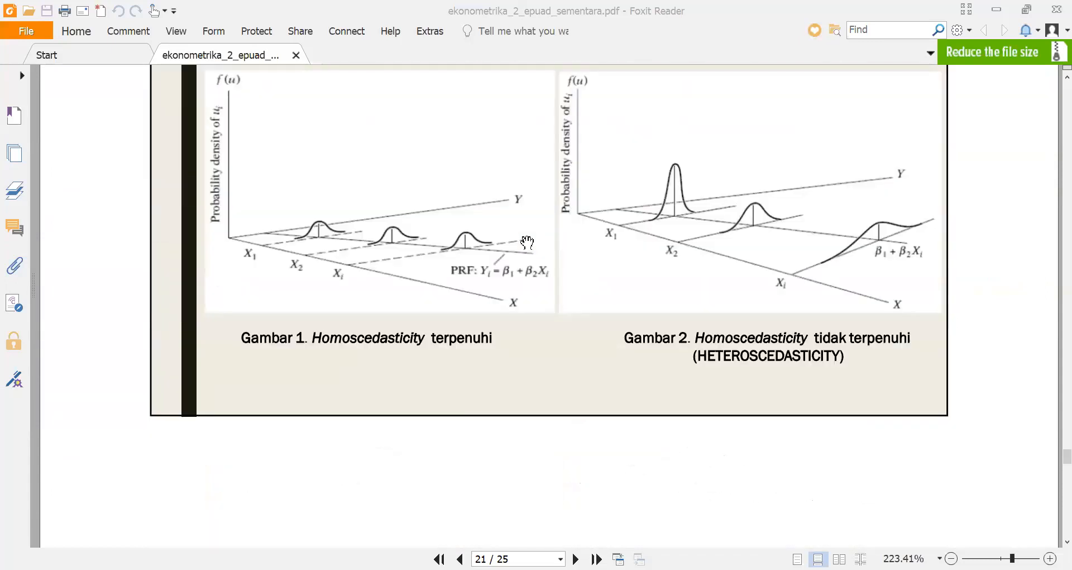
{"action": "scroll", "coordinate": [564, 263], "scroll_direction": "down", "scroll_amount": 10}
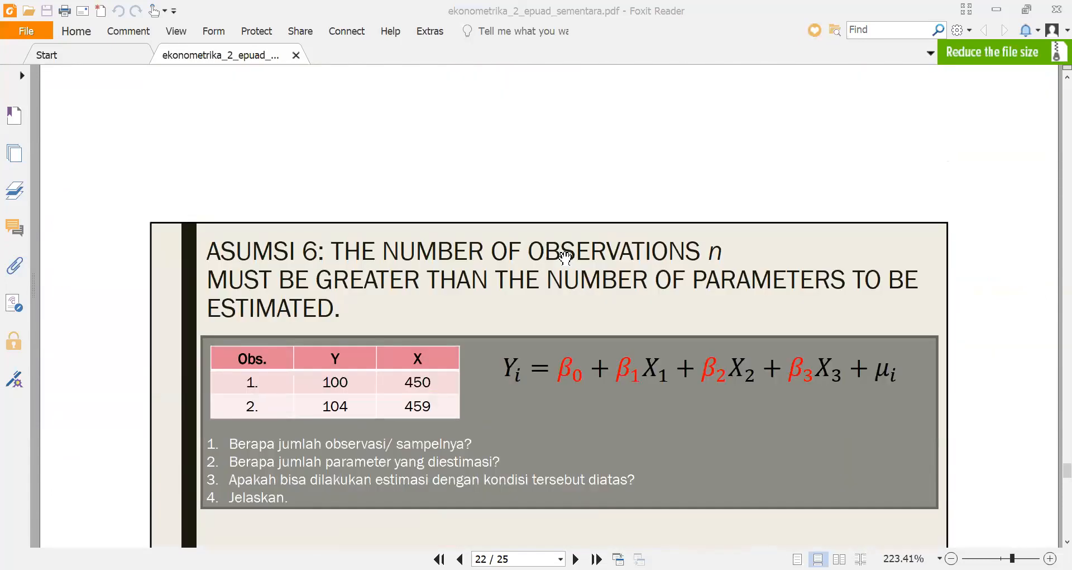
{"action": "scroll", "coordinate": [570, 261], "scroll_direction": "down", "scroll_amount": 15}
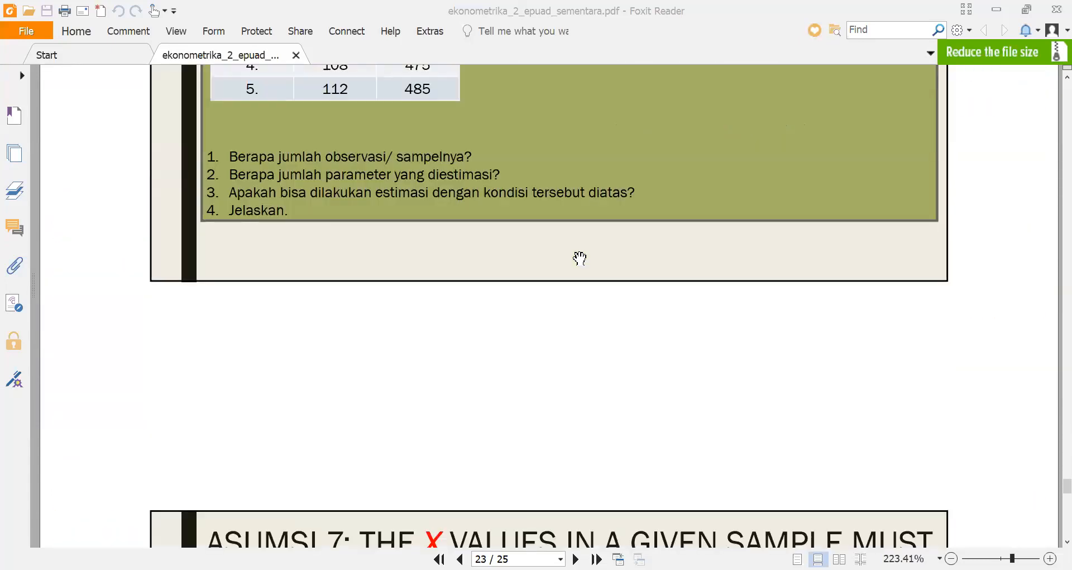
{"action": "scroll", "coordinate": [616, 248], "scroll_direction": "down", "scroll_amount": 12}
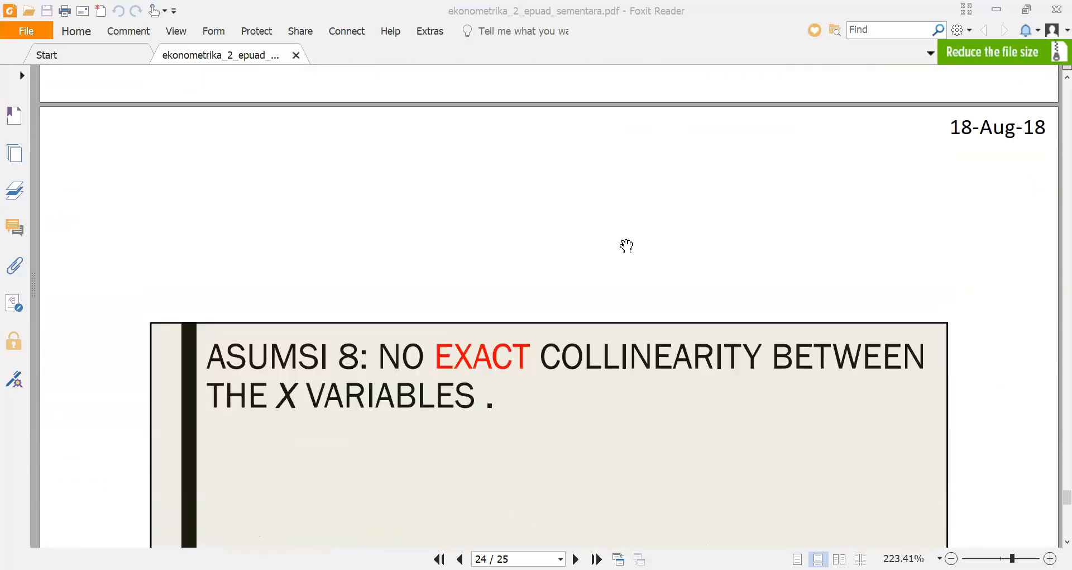
{"action": "scroll", "coordinate": [626, 244], "scroll_direction": "down", "scroll_amount": 6}
{"action": "scroll", "coordinate": [645, 256], "scroll_direction": "down", "scroll_amount": 5}
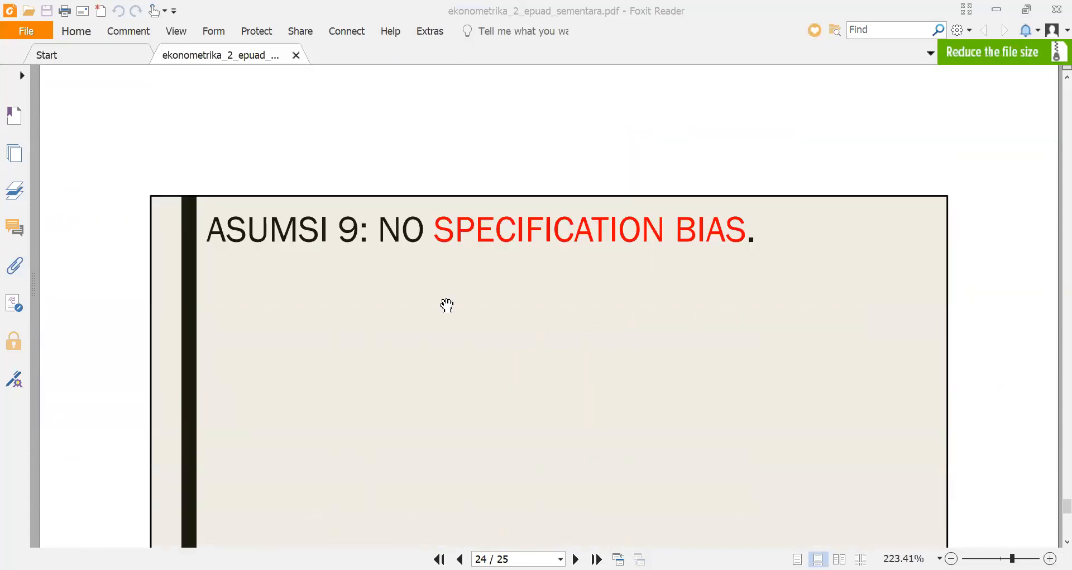
{"action": "scroll", "coordinate": [449, 306], "scroll_direction": "down", "scroll_amount": 2}
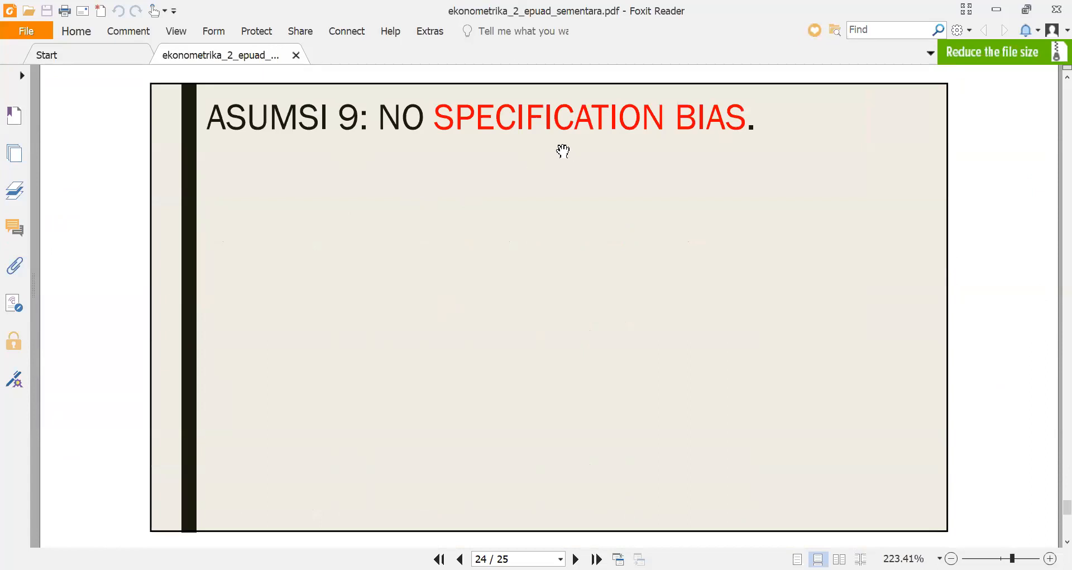